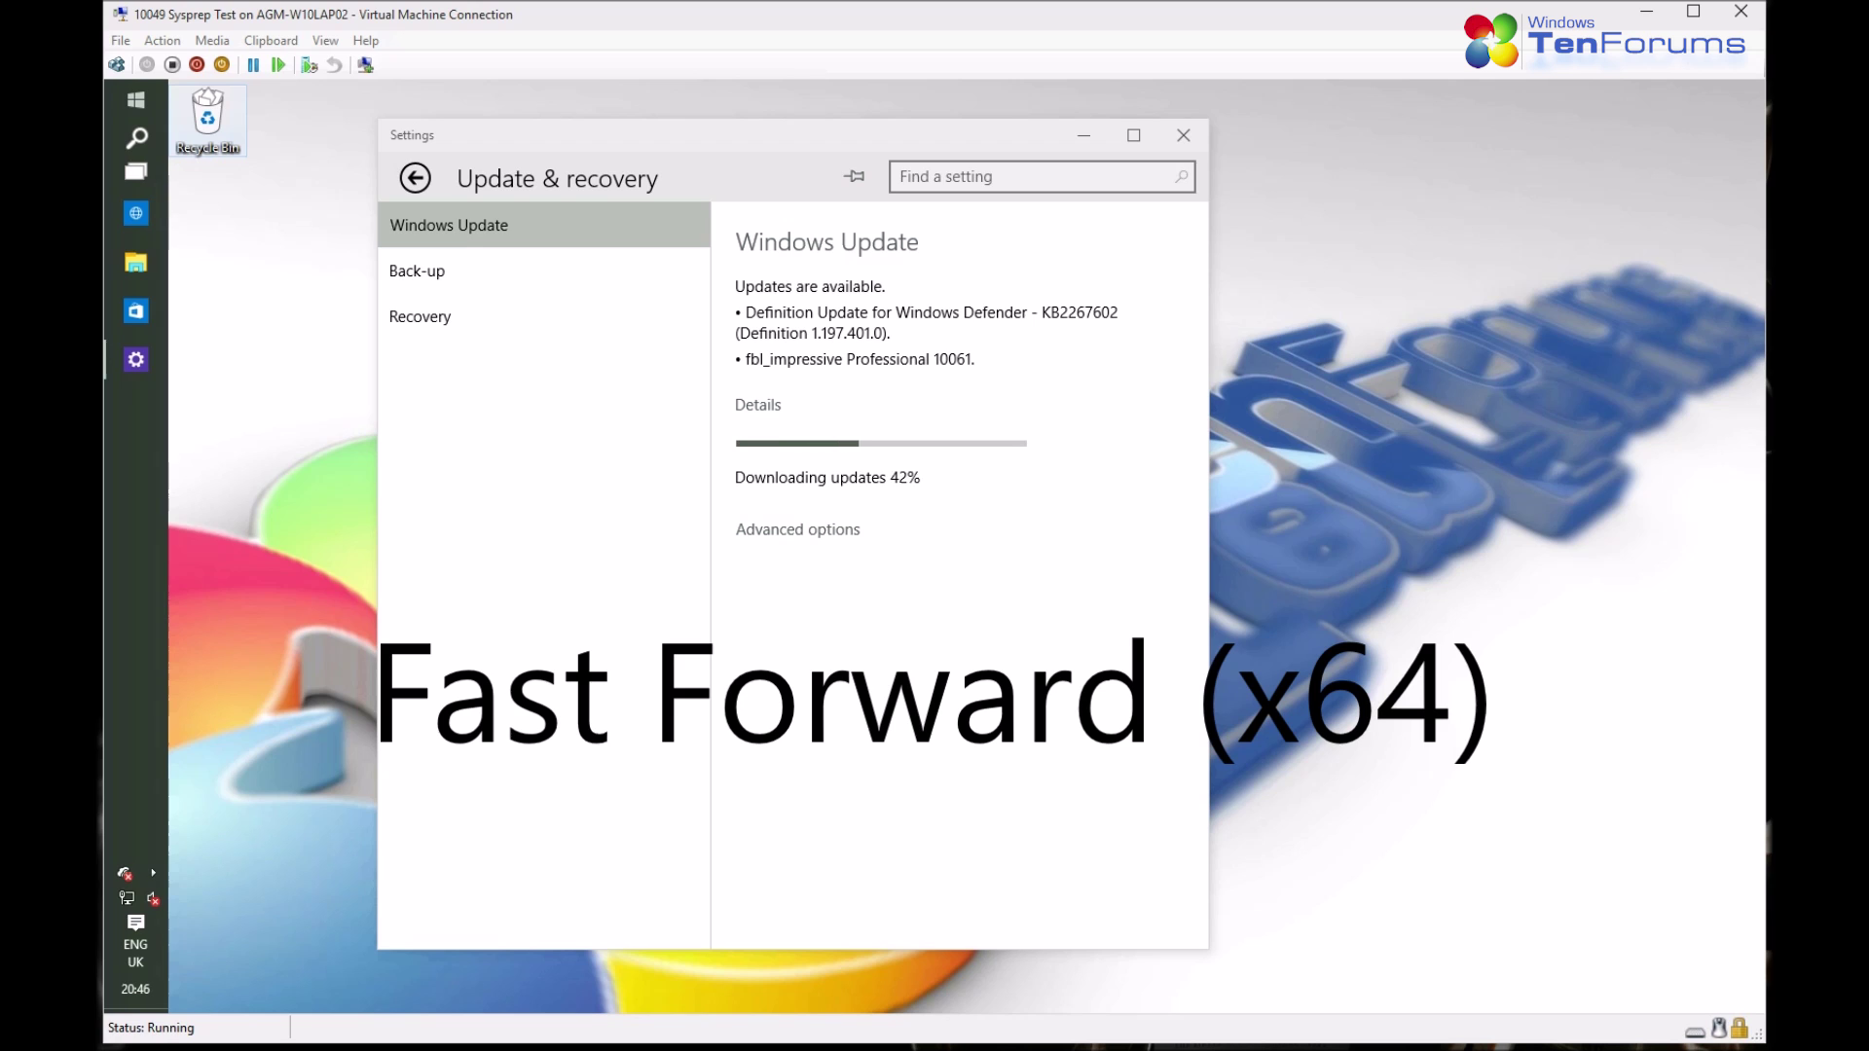
Widen the taskbar so the full date shows while the update download finishes
drag(168, 814, 217, 813)
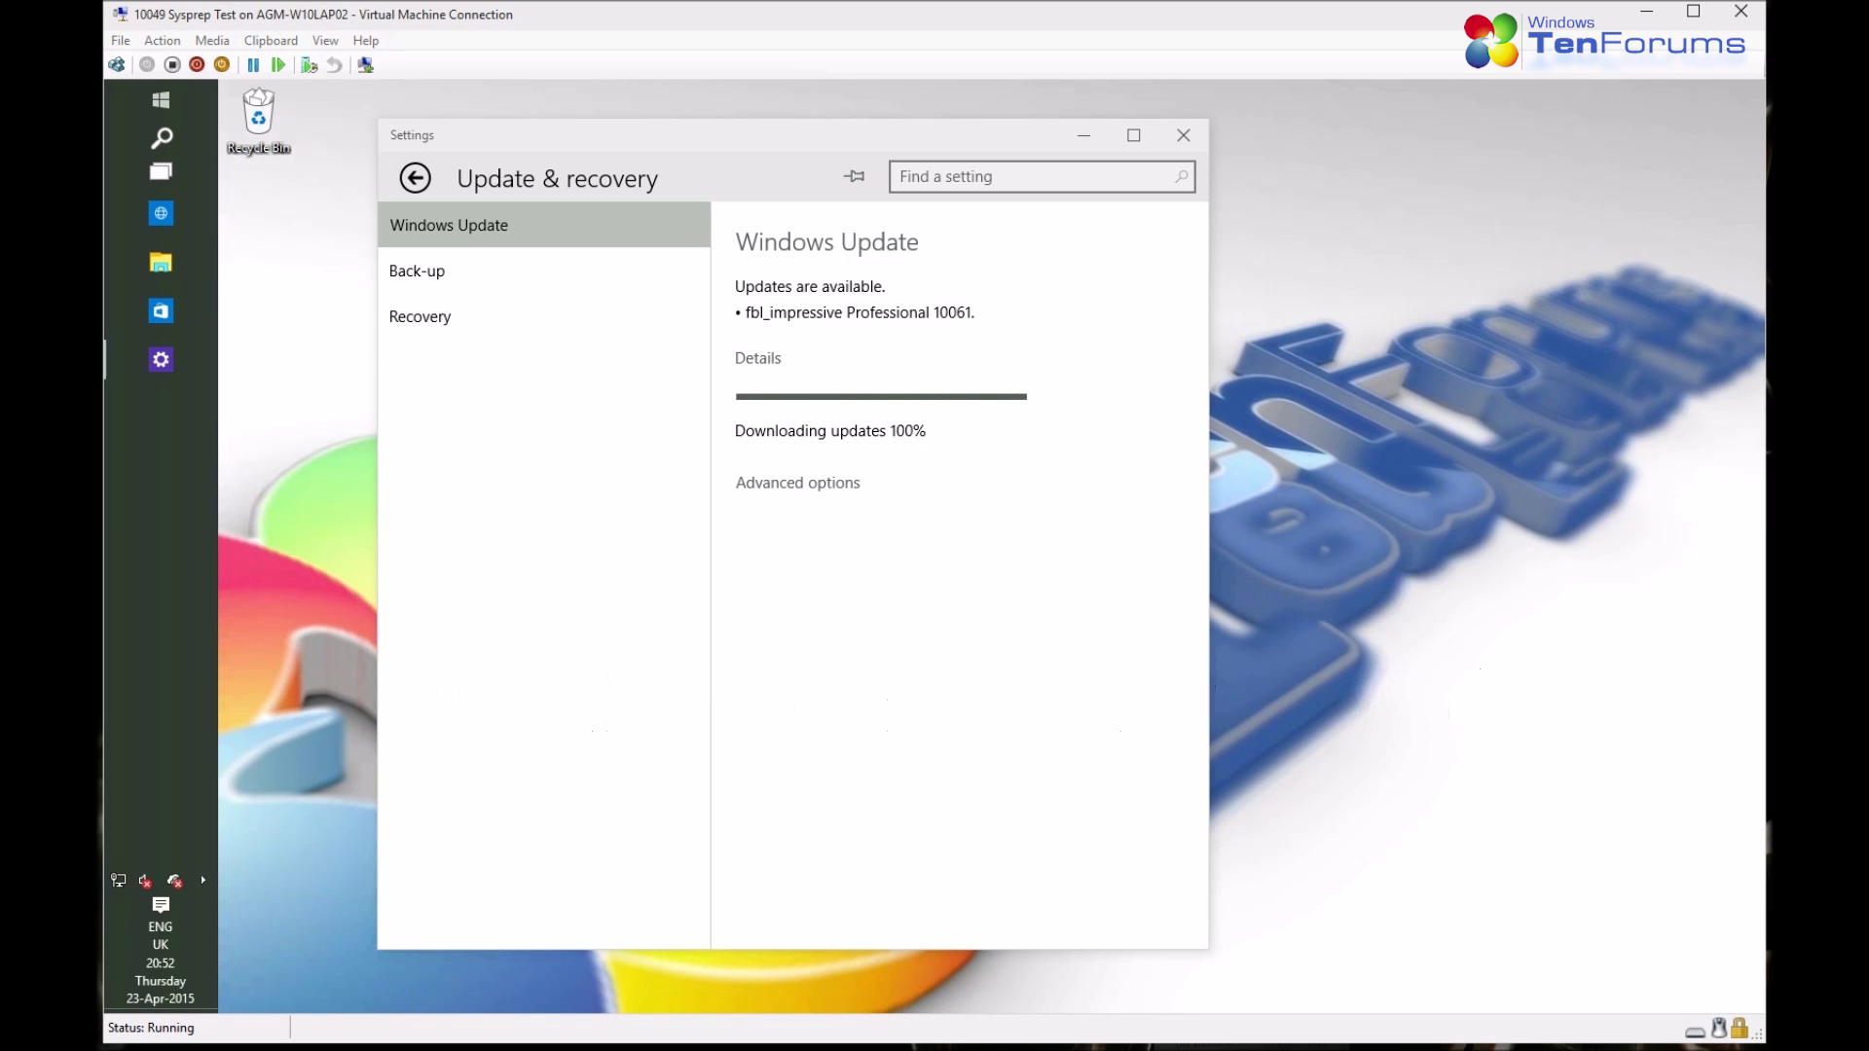
Open File Explorer and arrange it to the right of a smaller Settings window
click(172, 263)
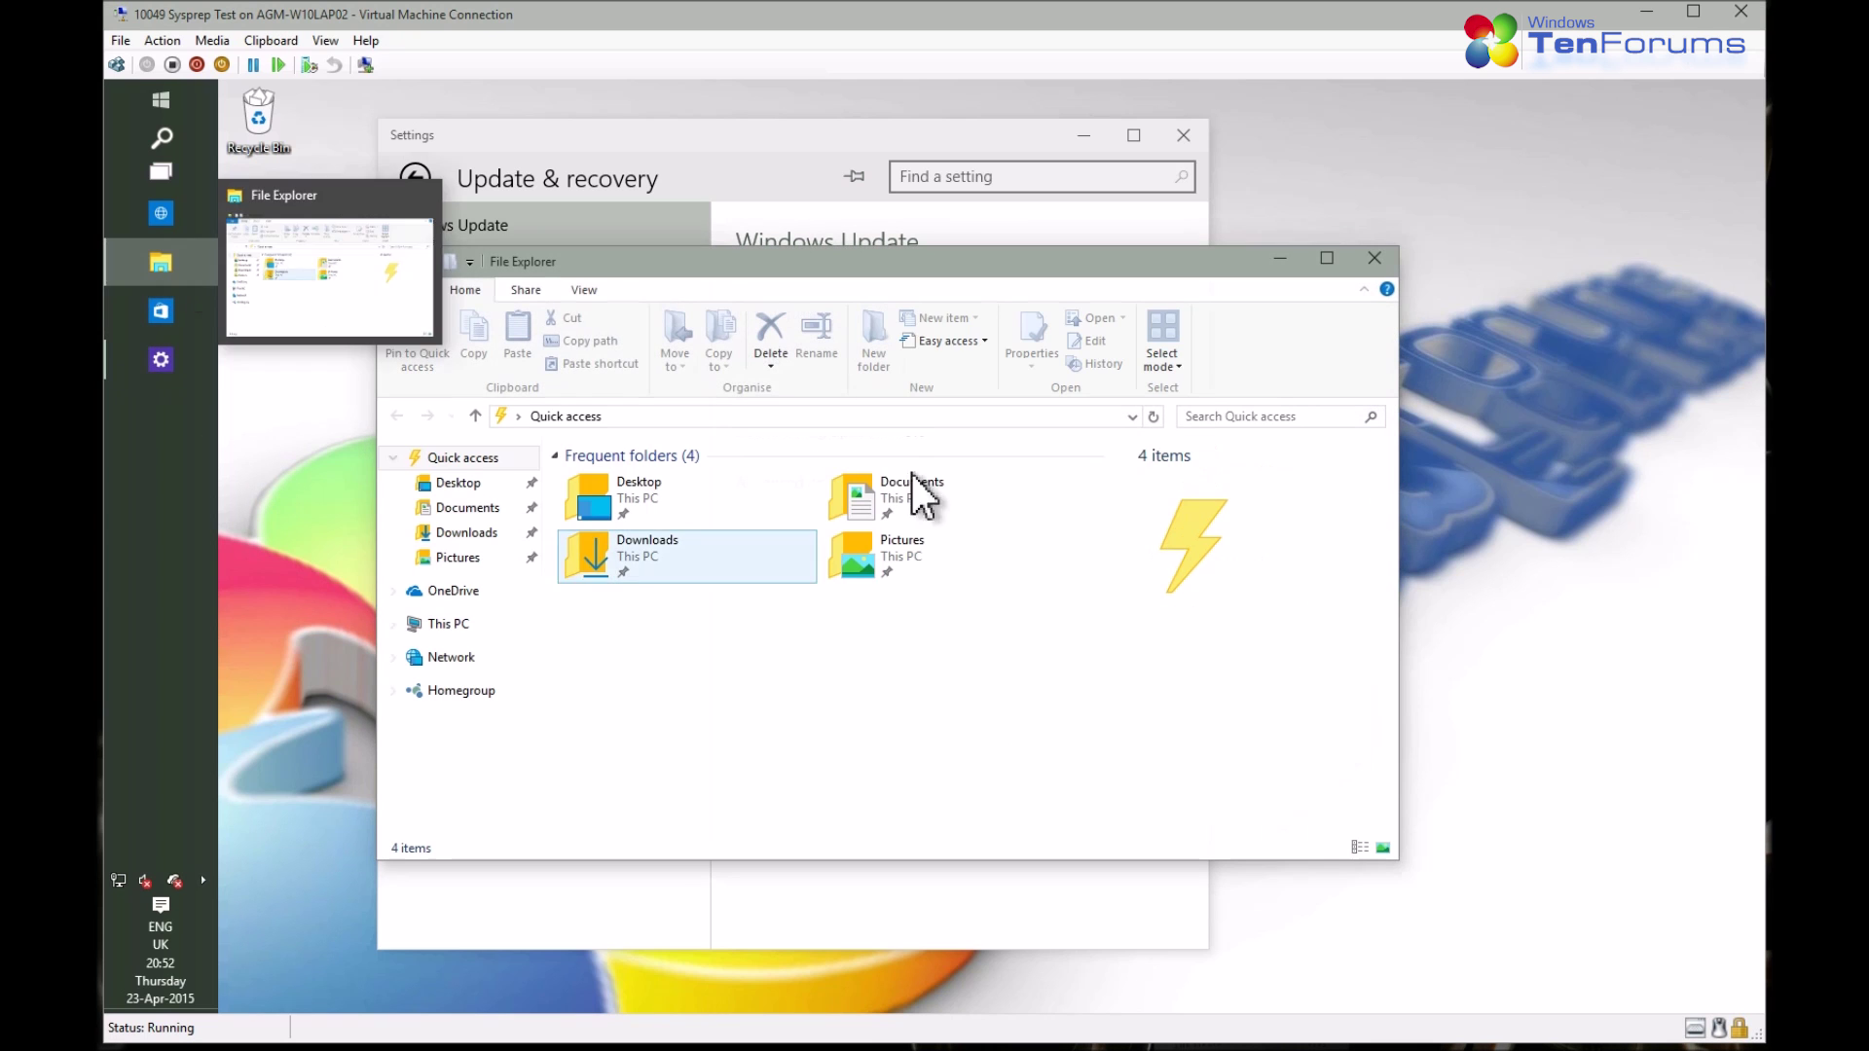
drag(896, 272, 1242, 417)
drag(708, 130, 552, 80)
drag(1024, 96, 633, 103)
click(1217, 407)
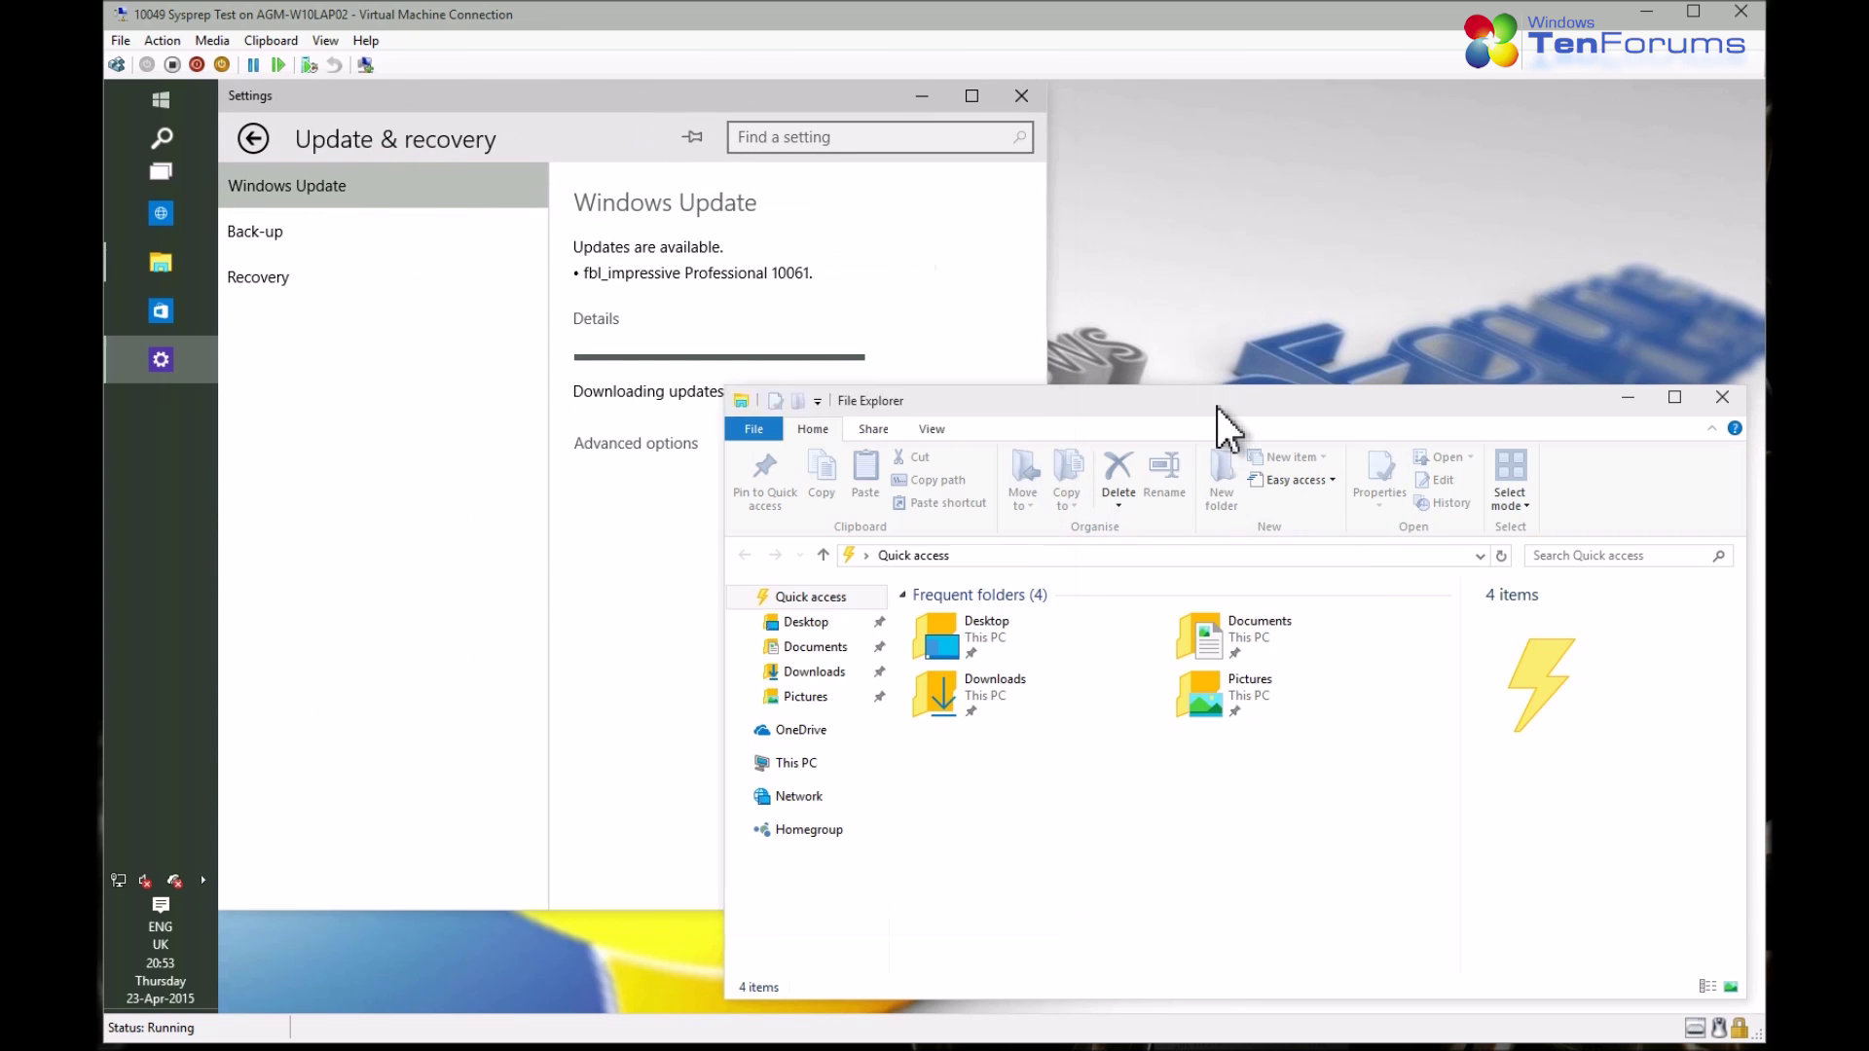
drag(1211, 412, 1209, 431)
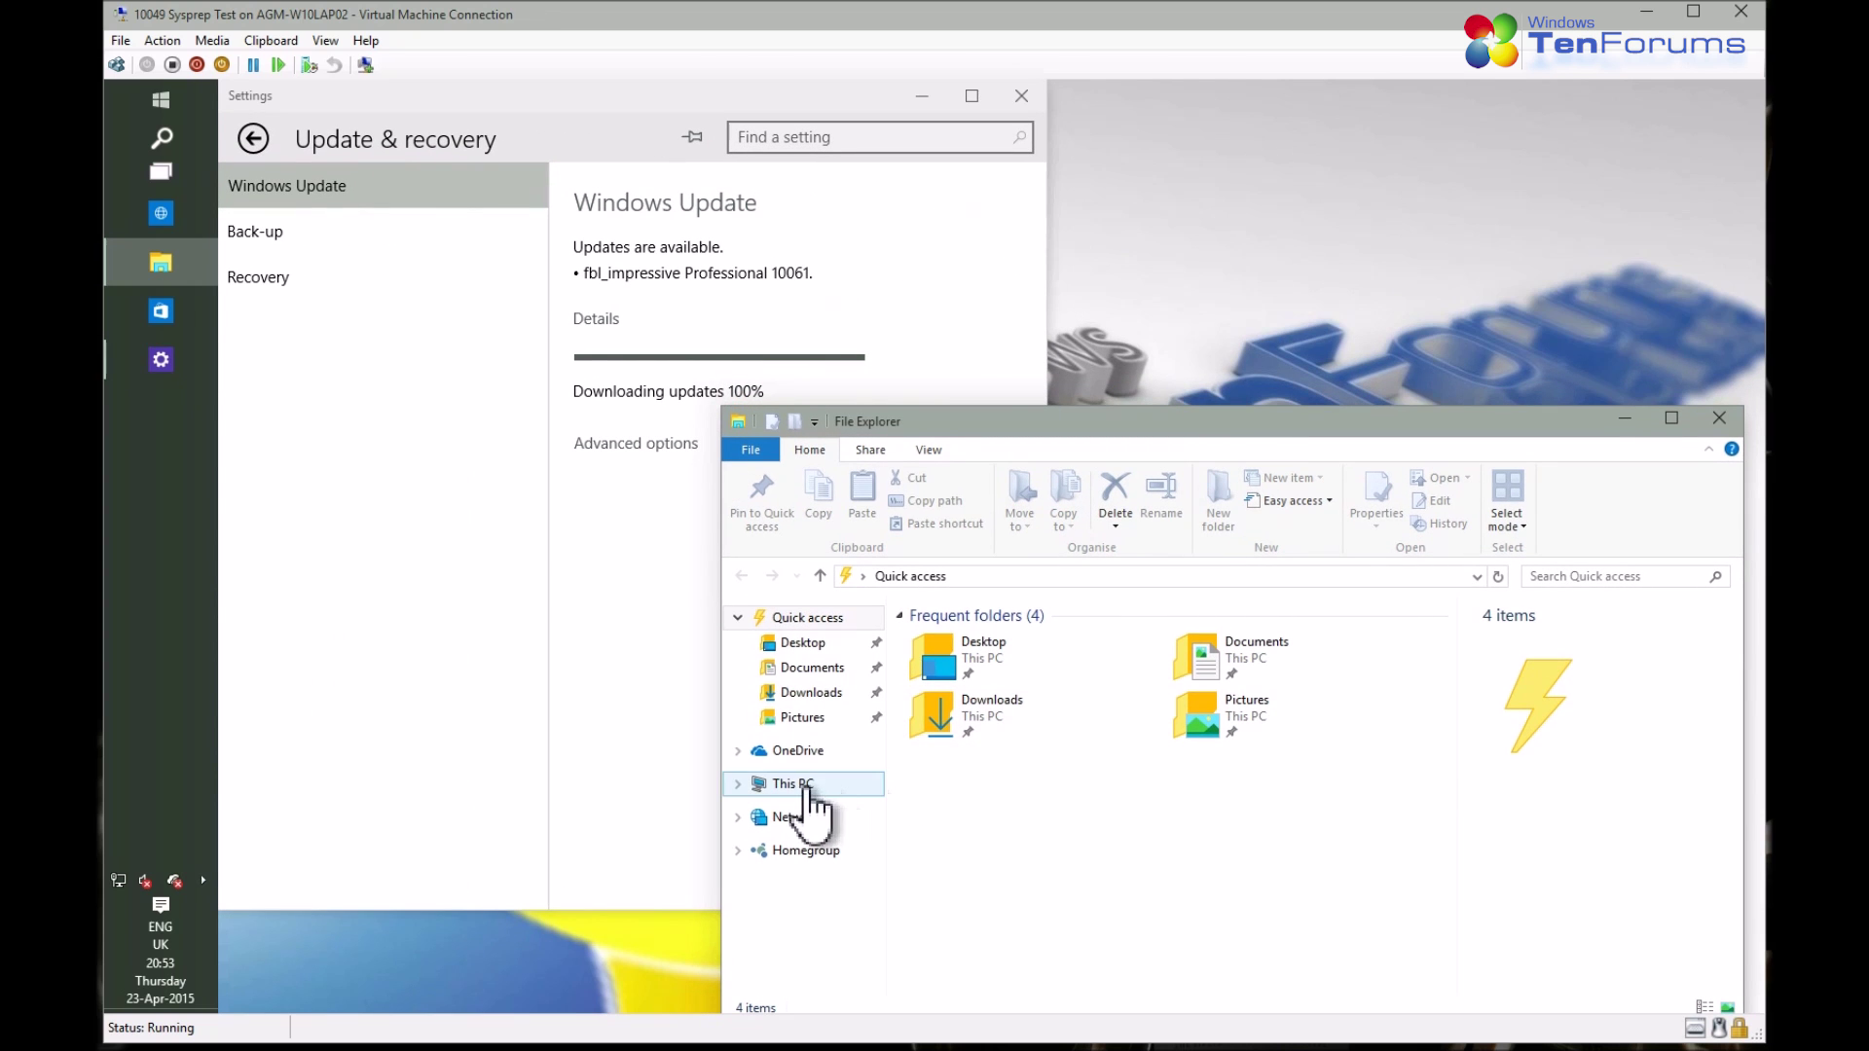
Turn on Show hidden files, folders and drives in Folder Options
click(928, 451)
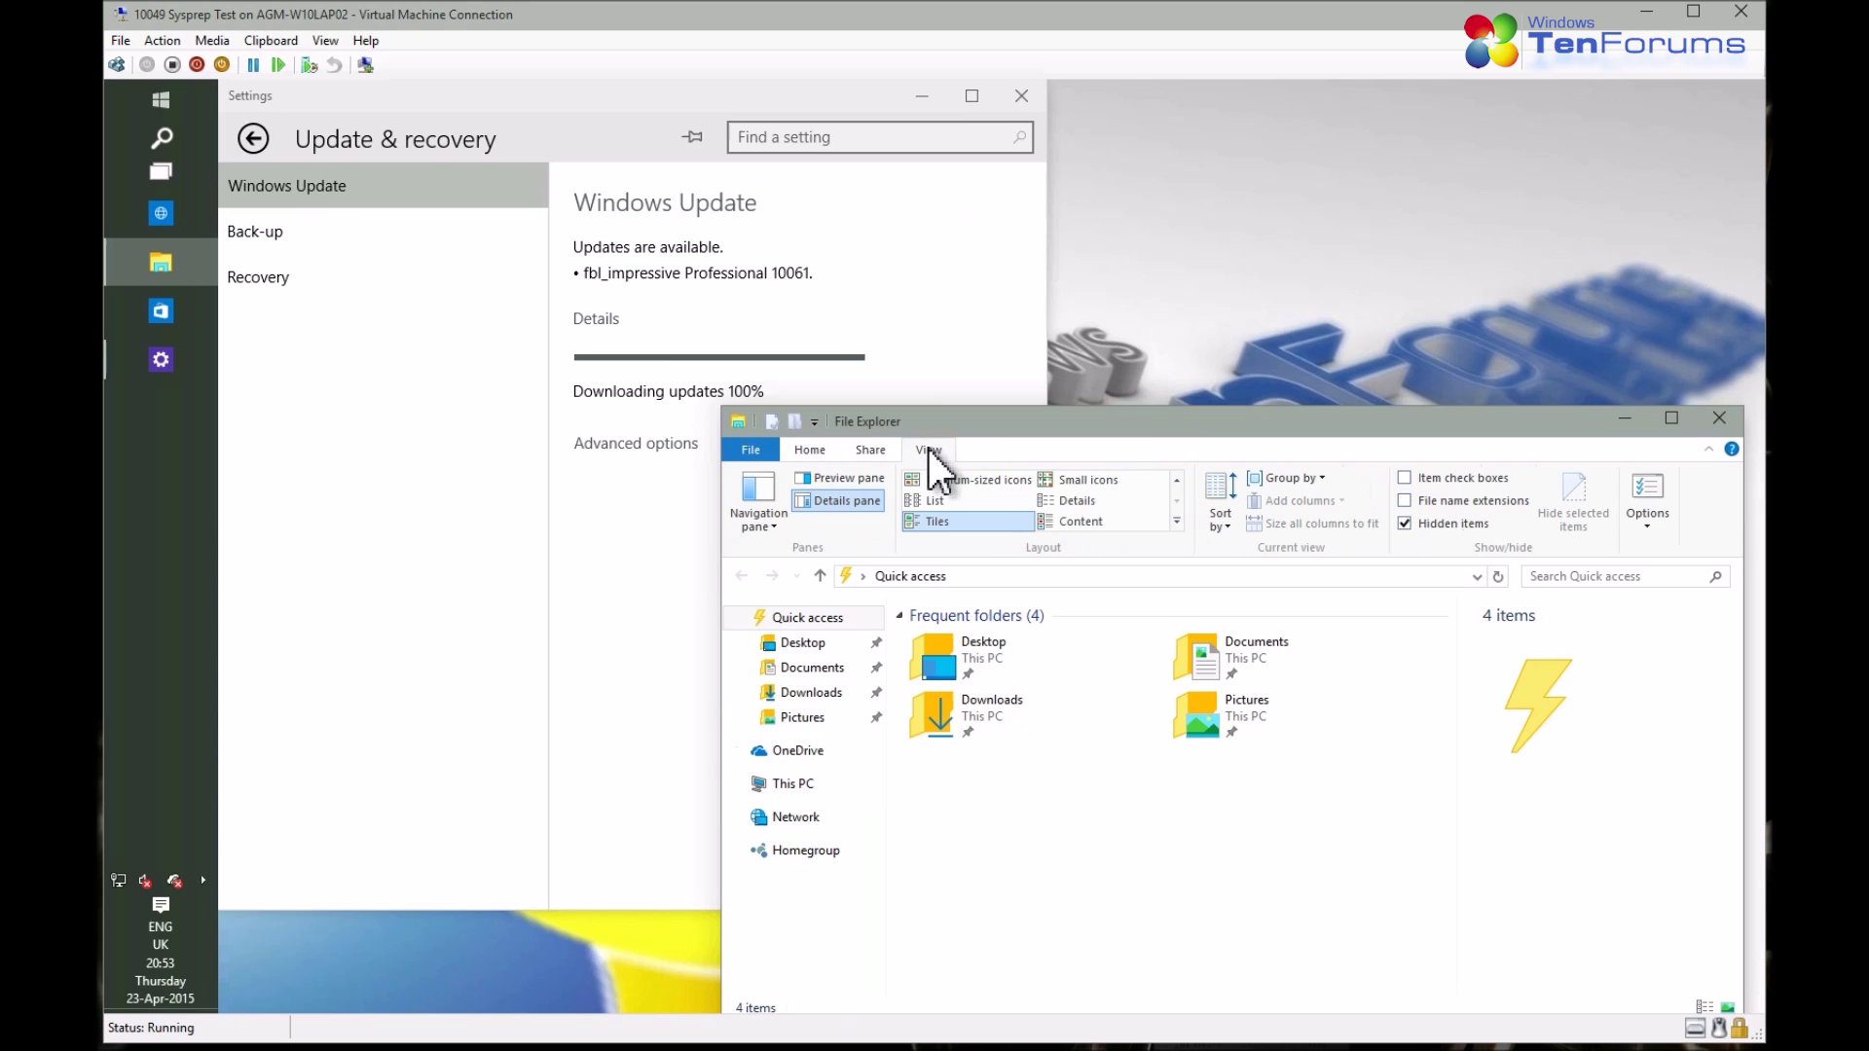
click(1650, 517)
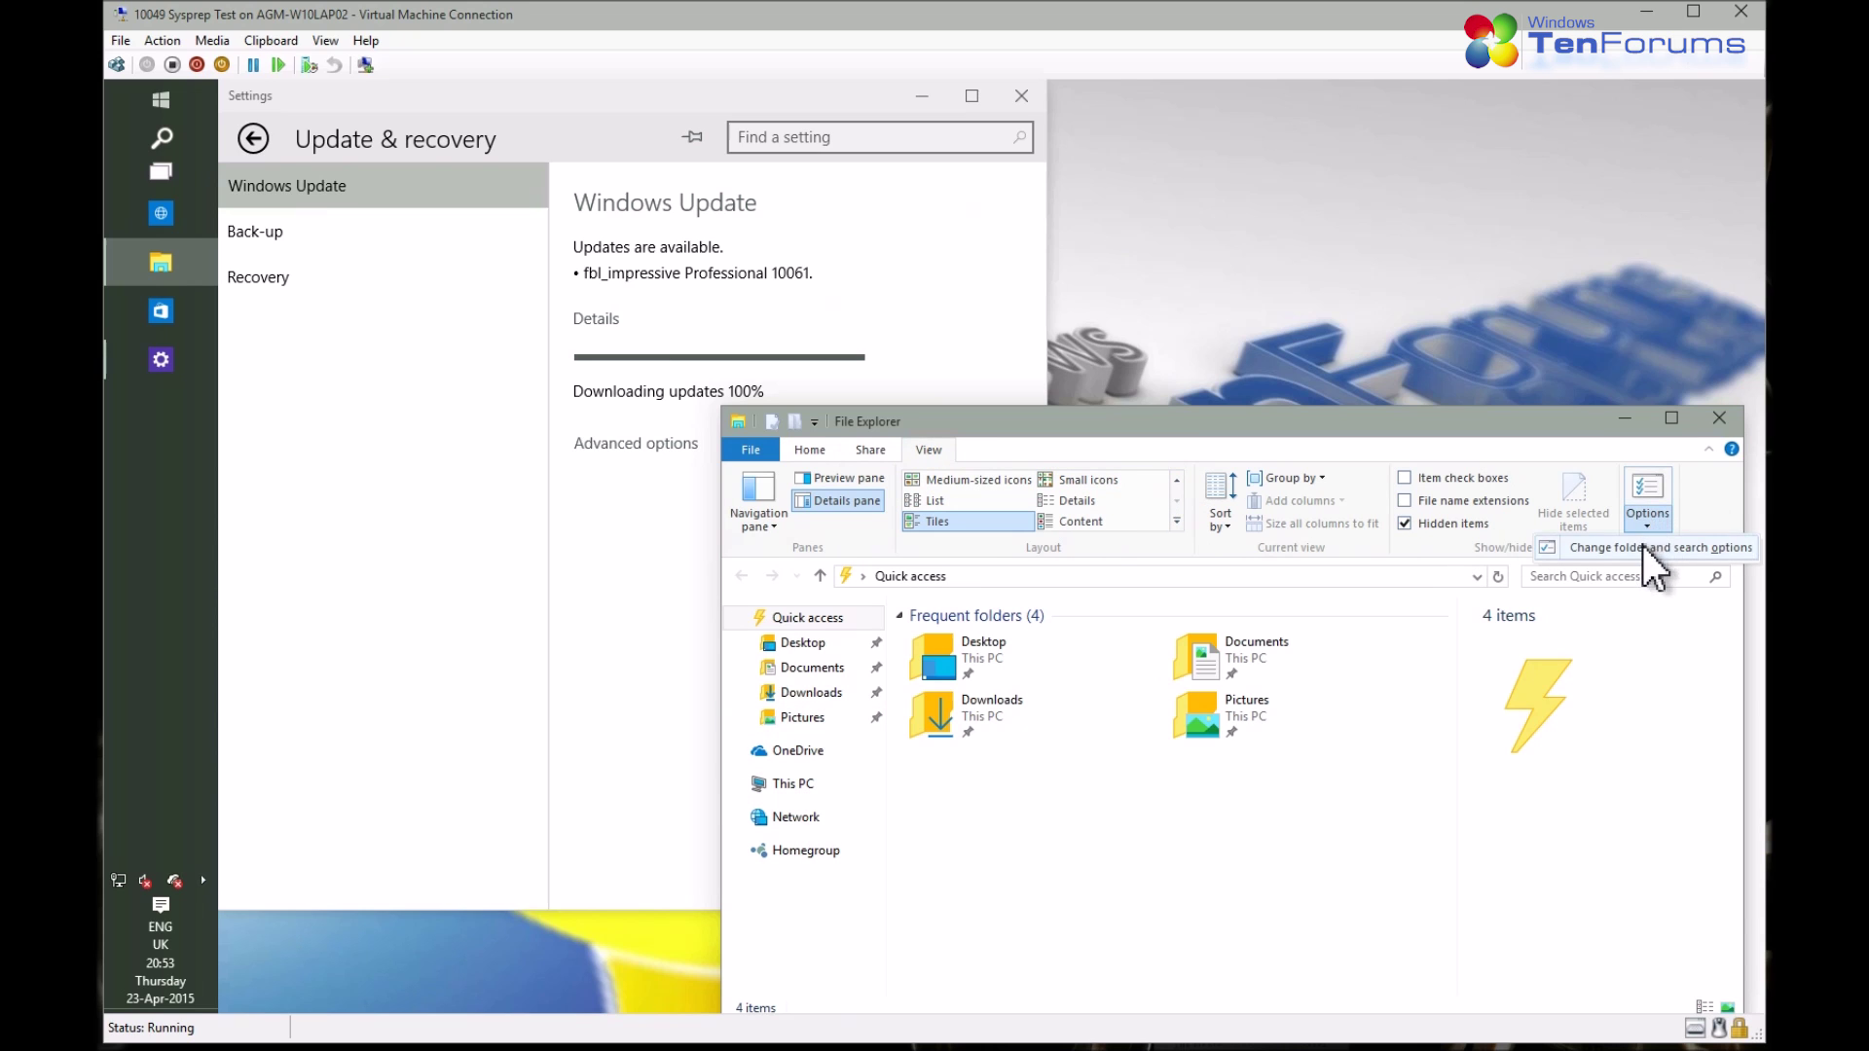
click(1655, 548)
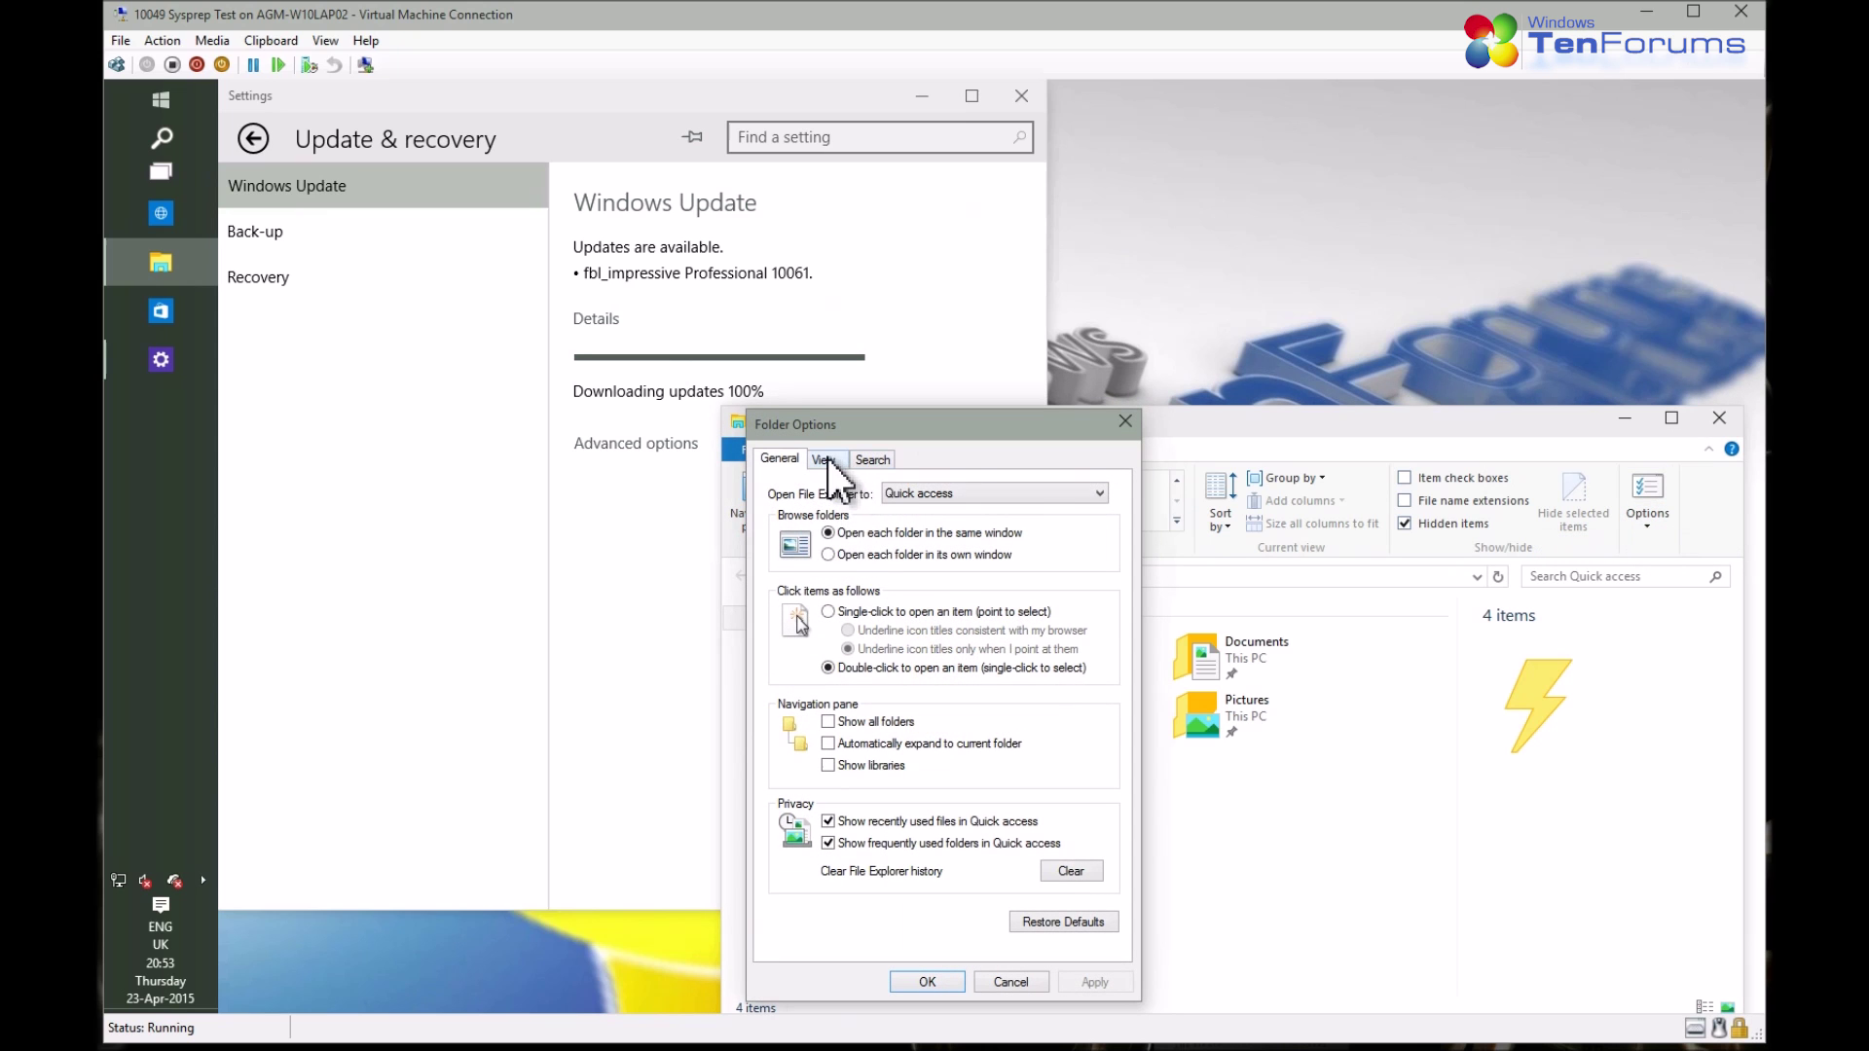
click(824, 459)
scroll(881, 764, down, 1)
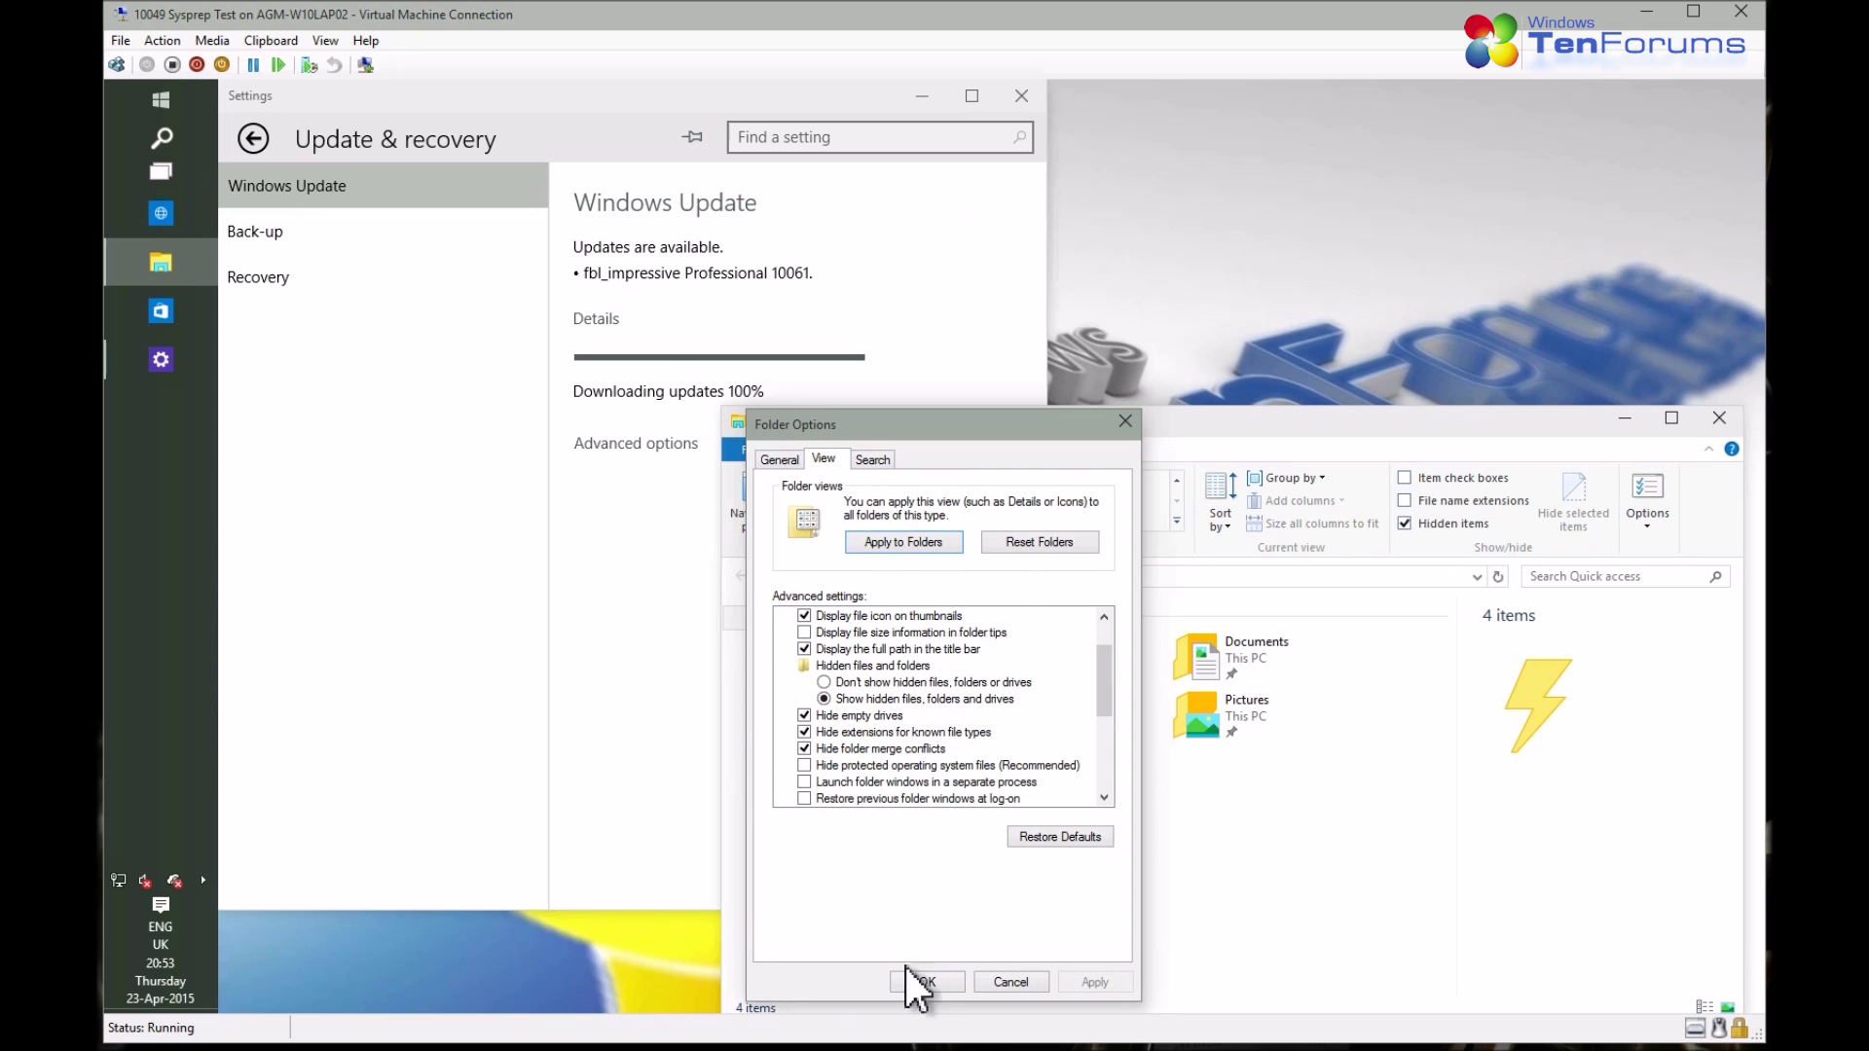
click(926, 982)
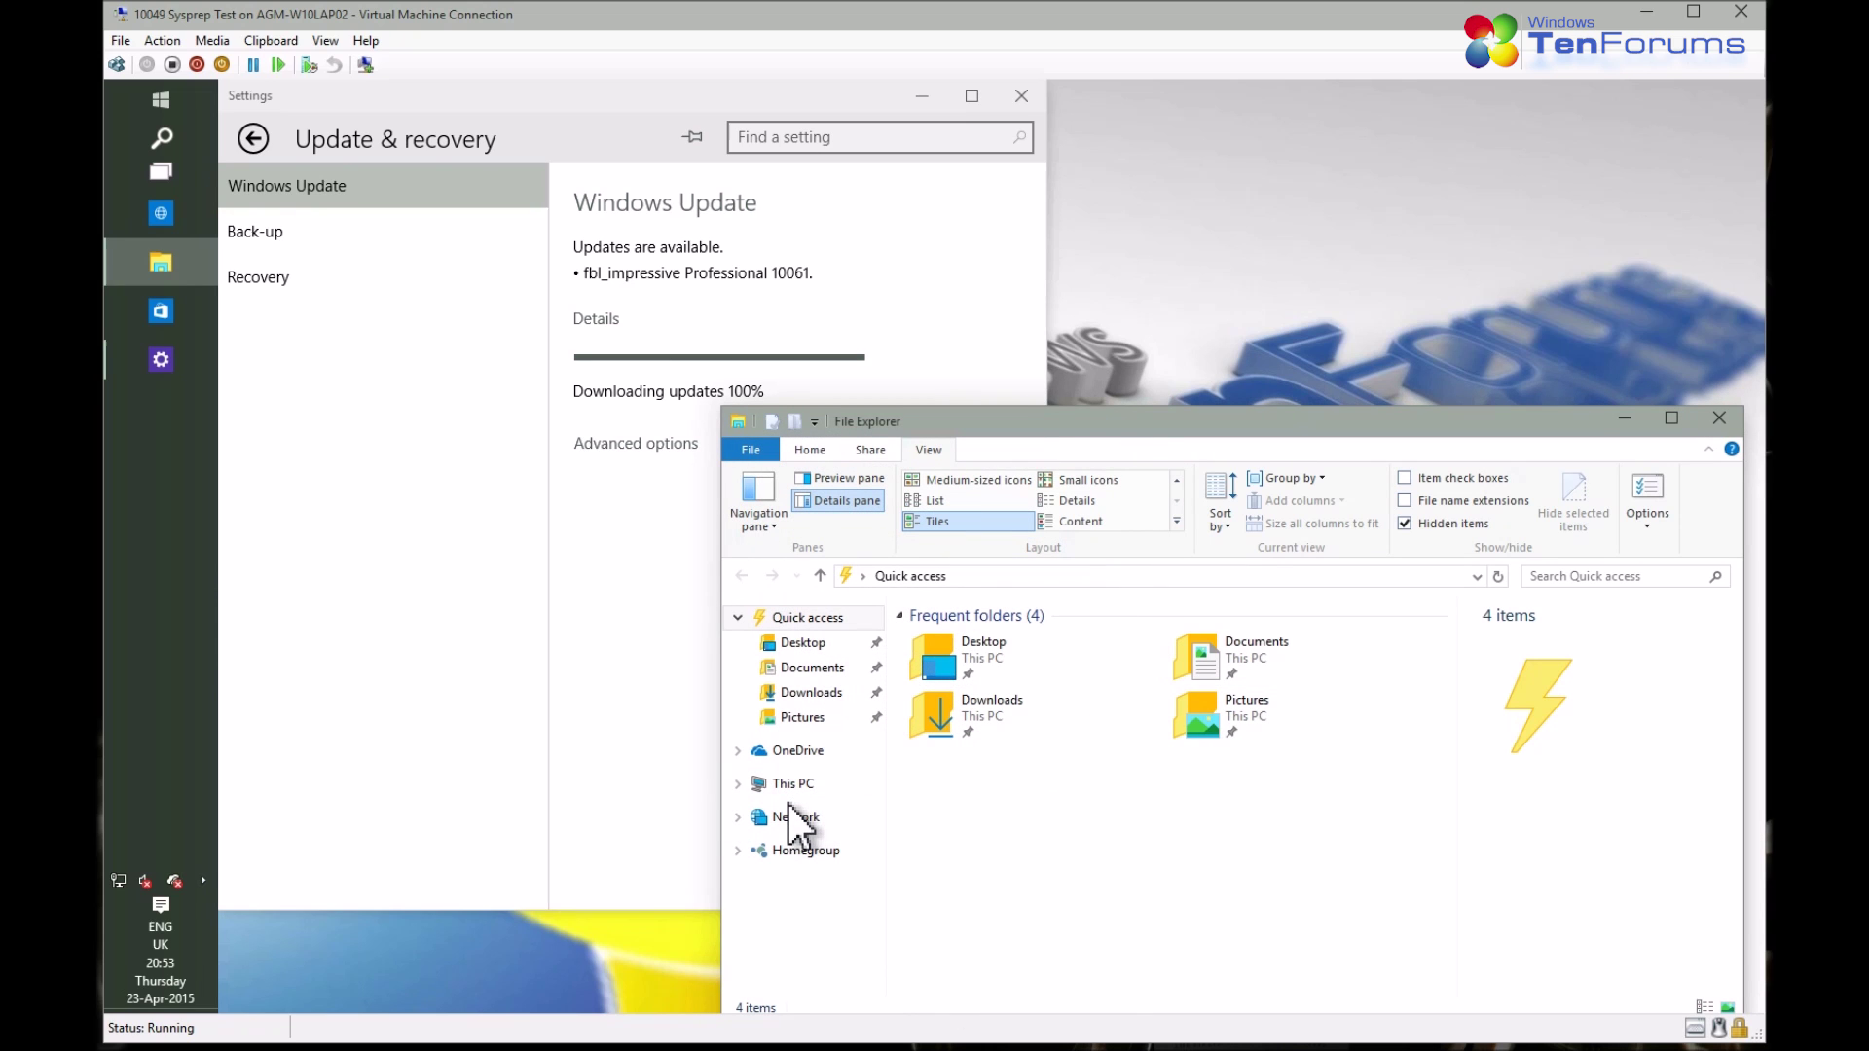
Show This PC with its drives in Explorer while checking update progress in Settings
click(737, 99)
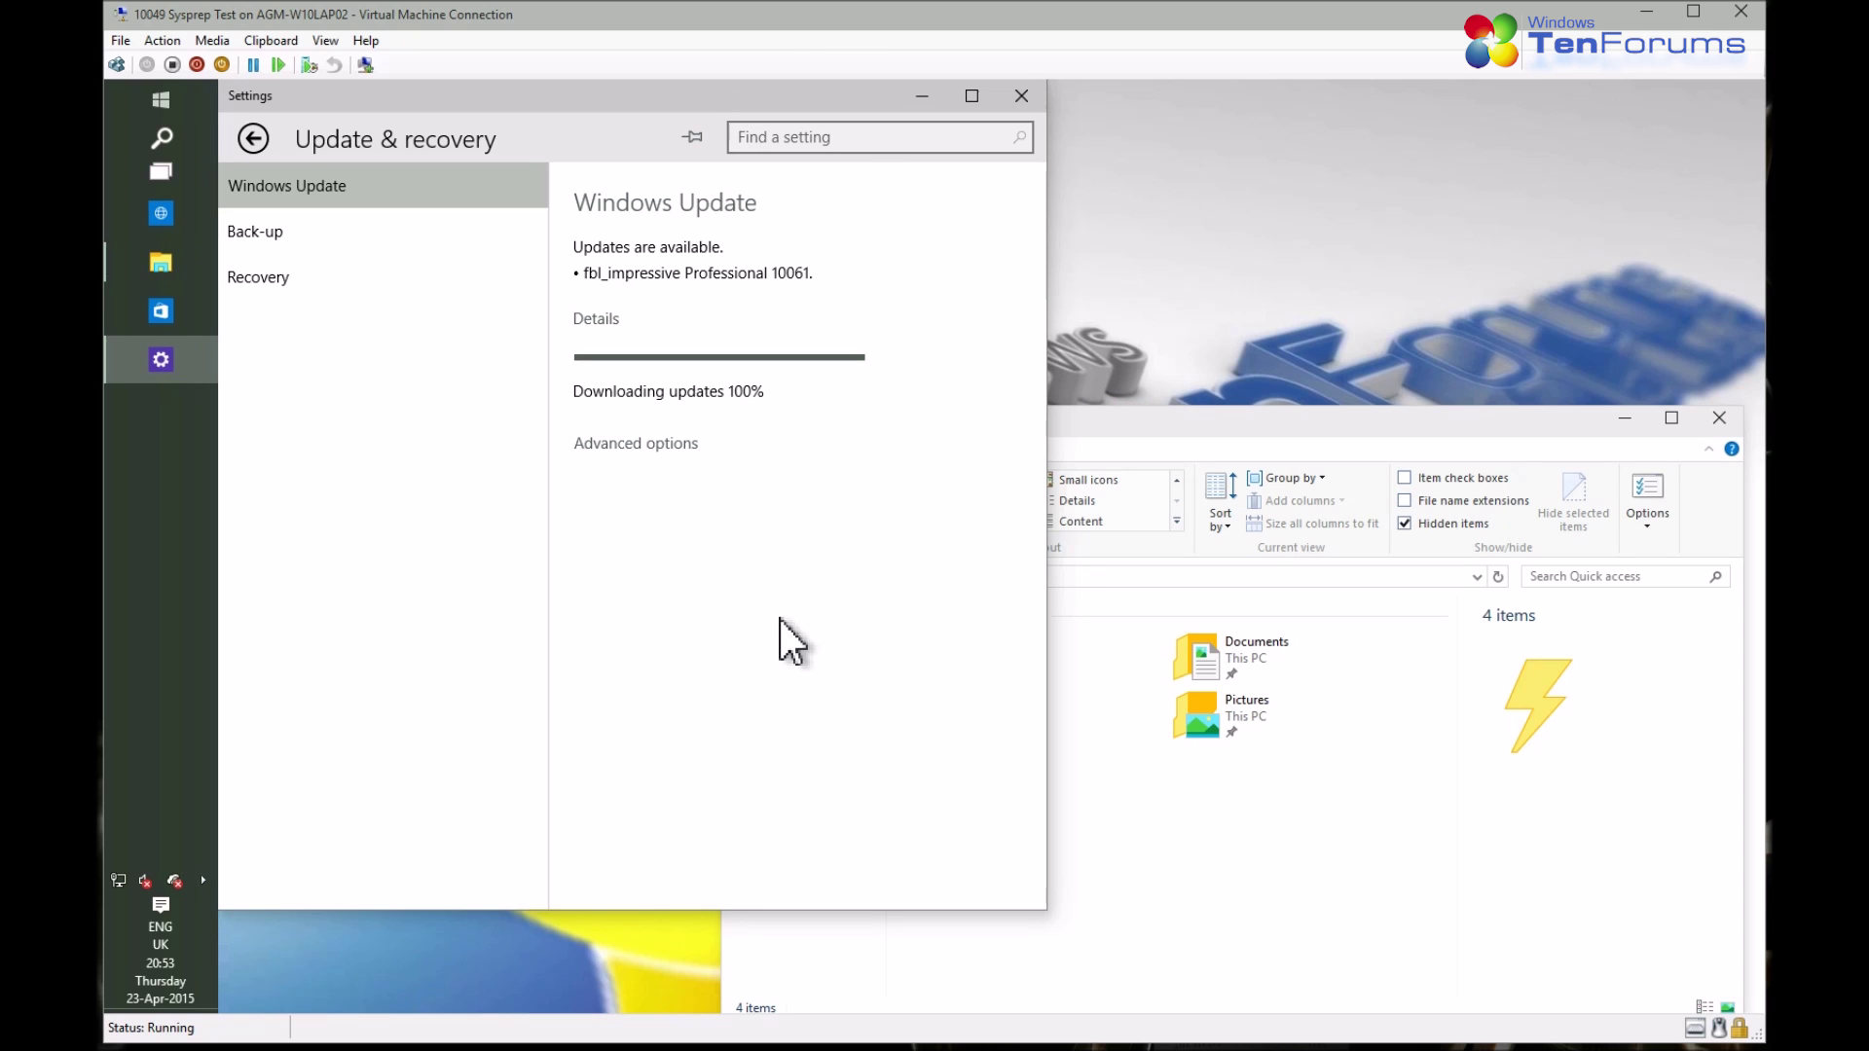
click(1341, 421)
click(779, 785)
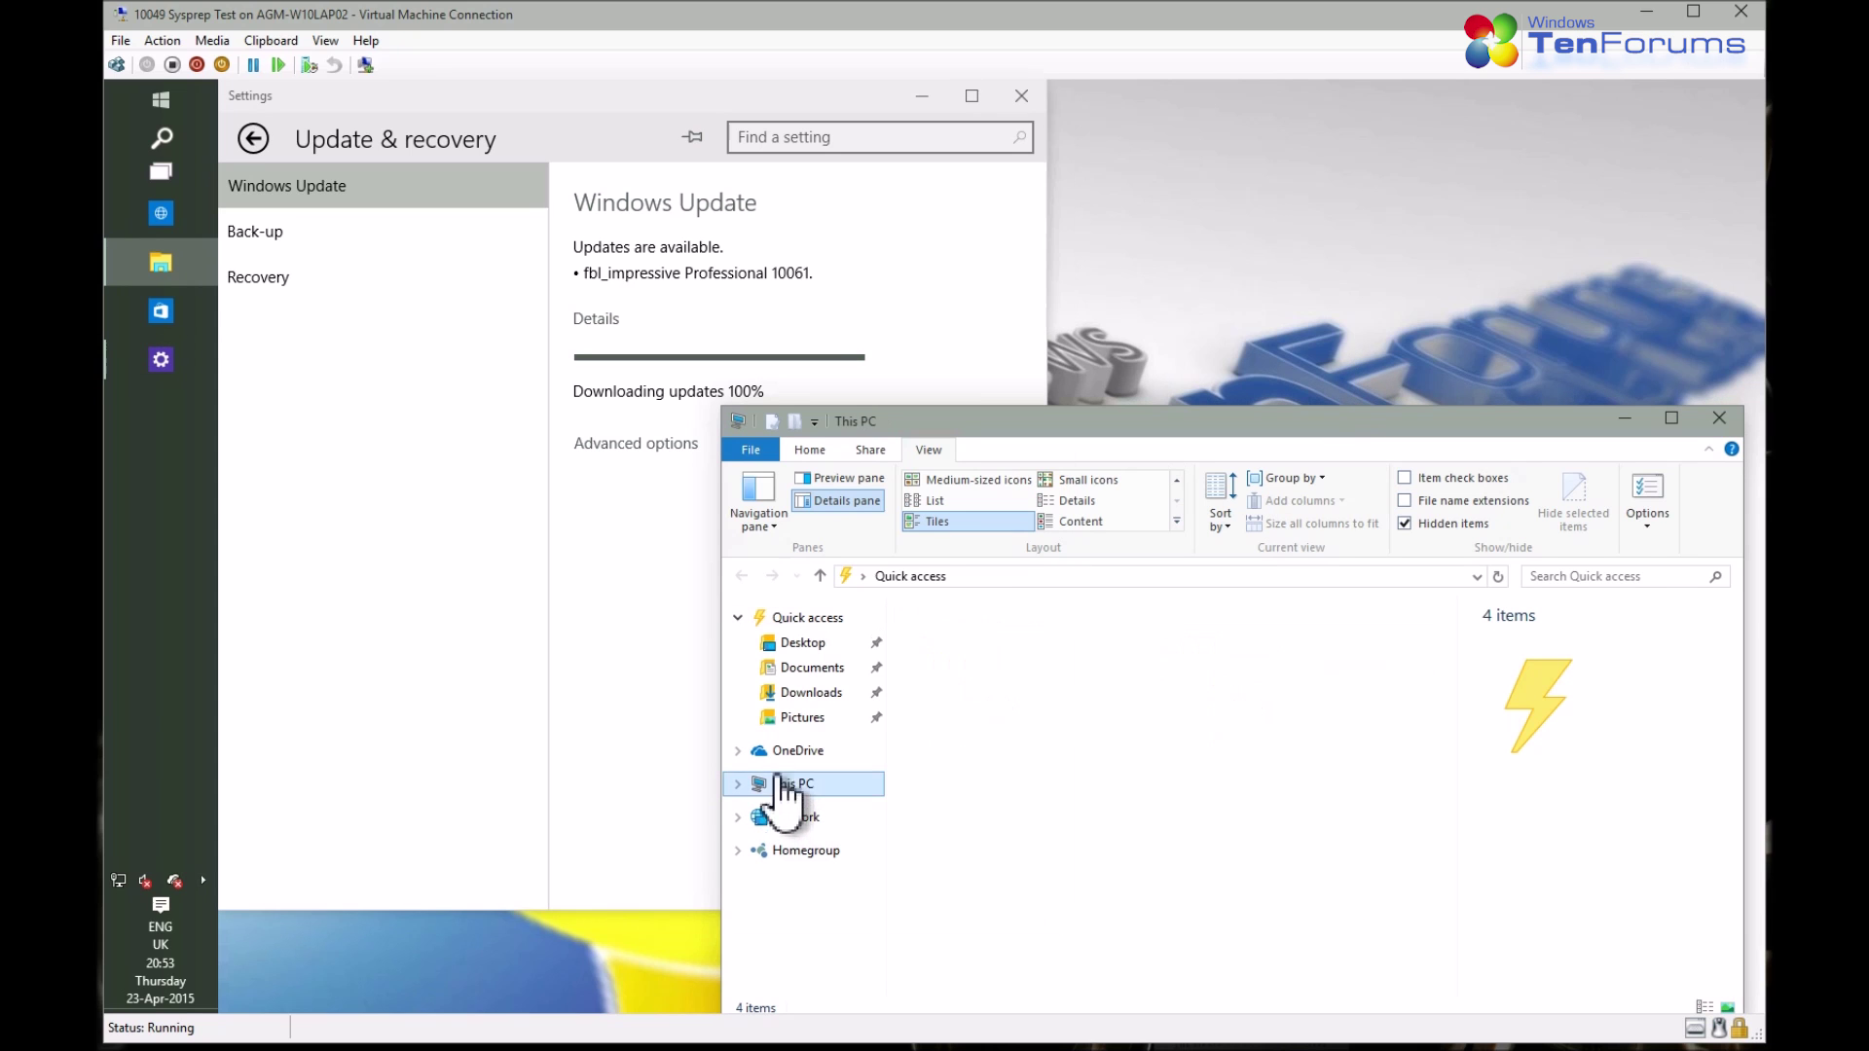
click(904, 272)
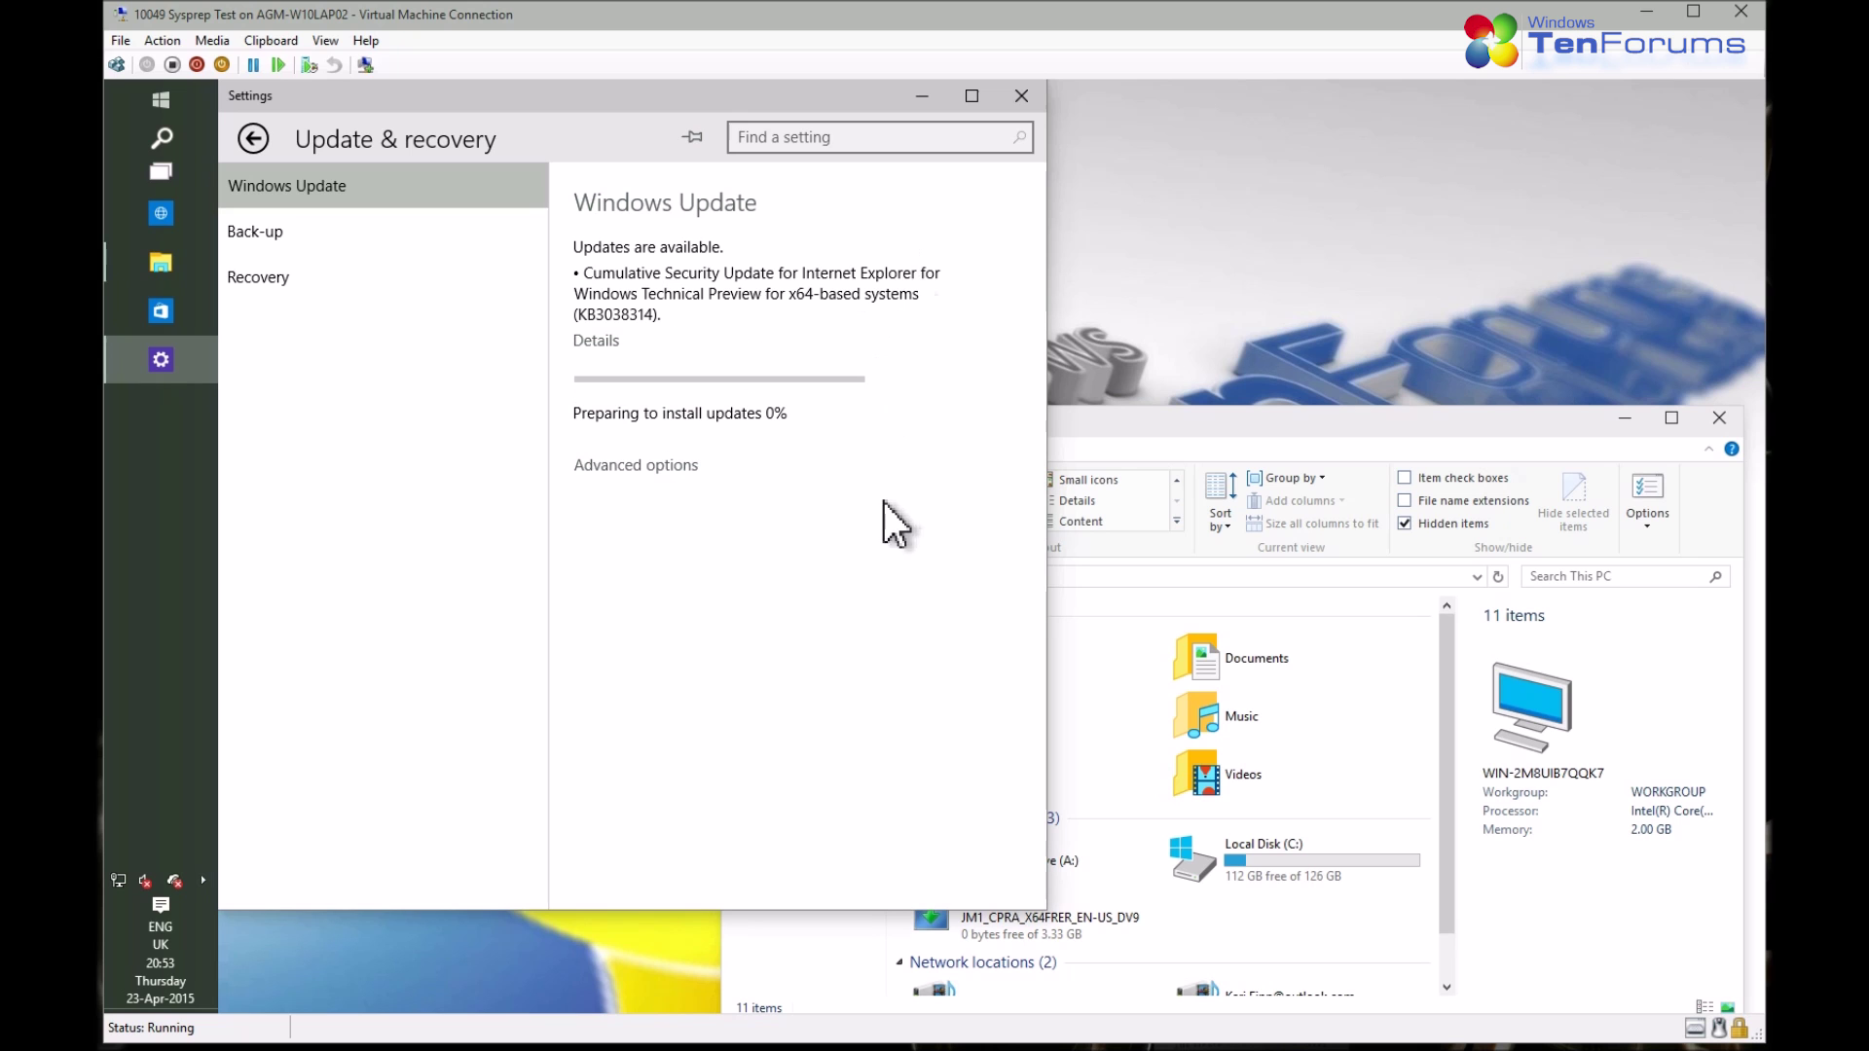
Repeatedly open and refresh Local Disk (C:) to look for the ESD file
double_click(1243, 856)
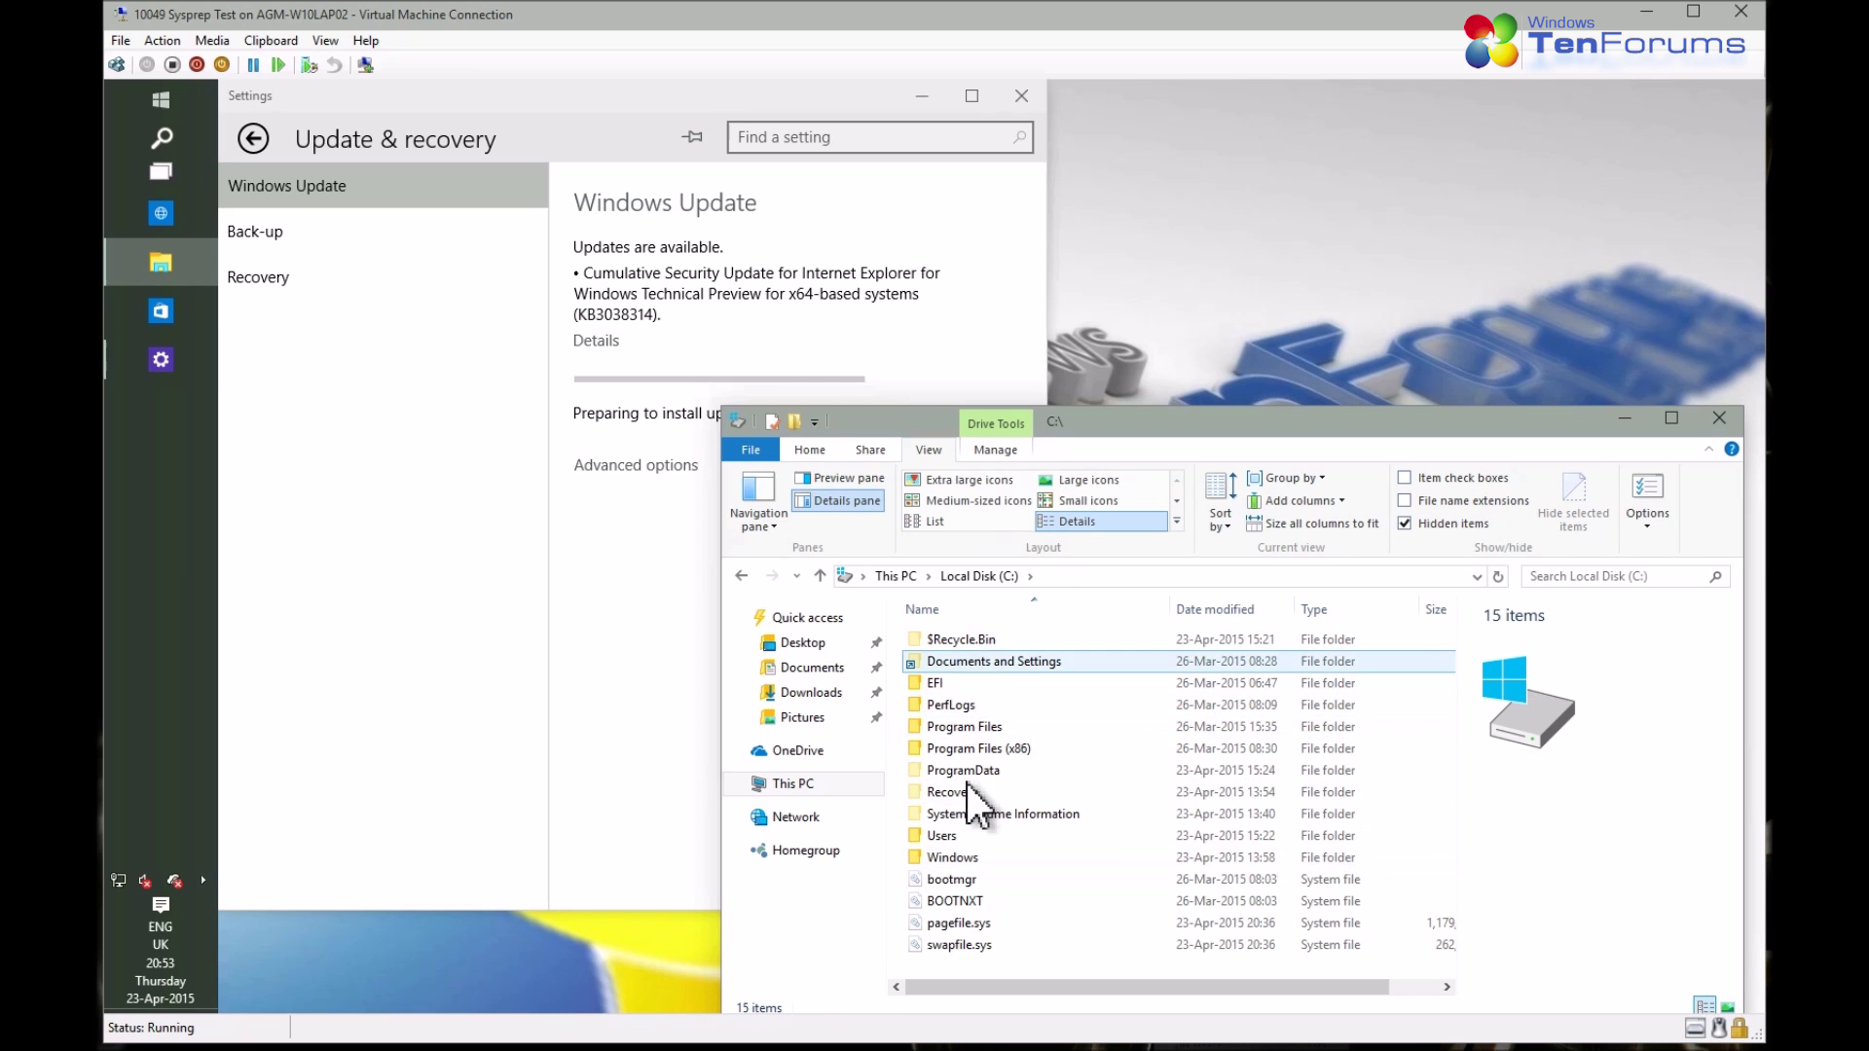
key(alt+Left)
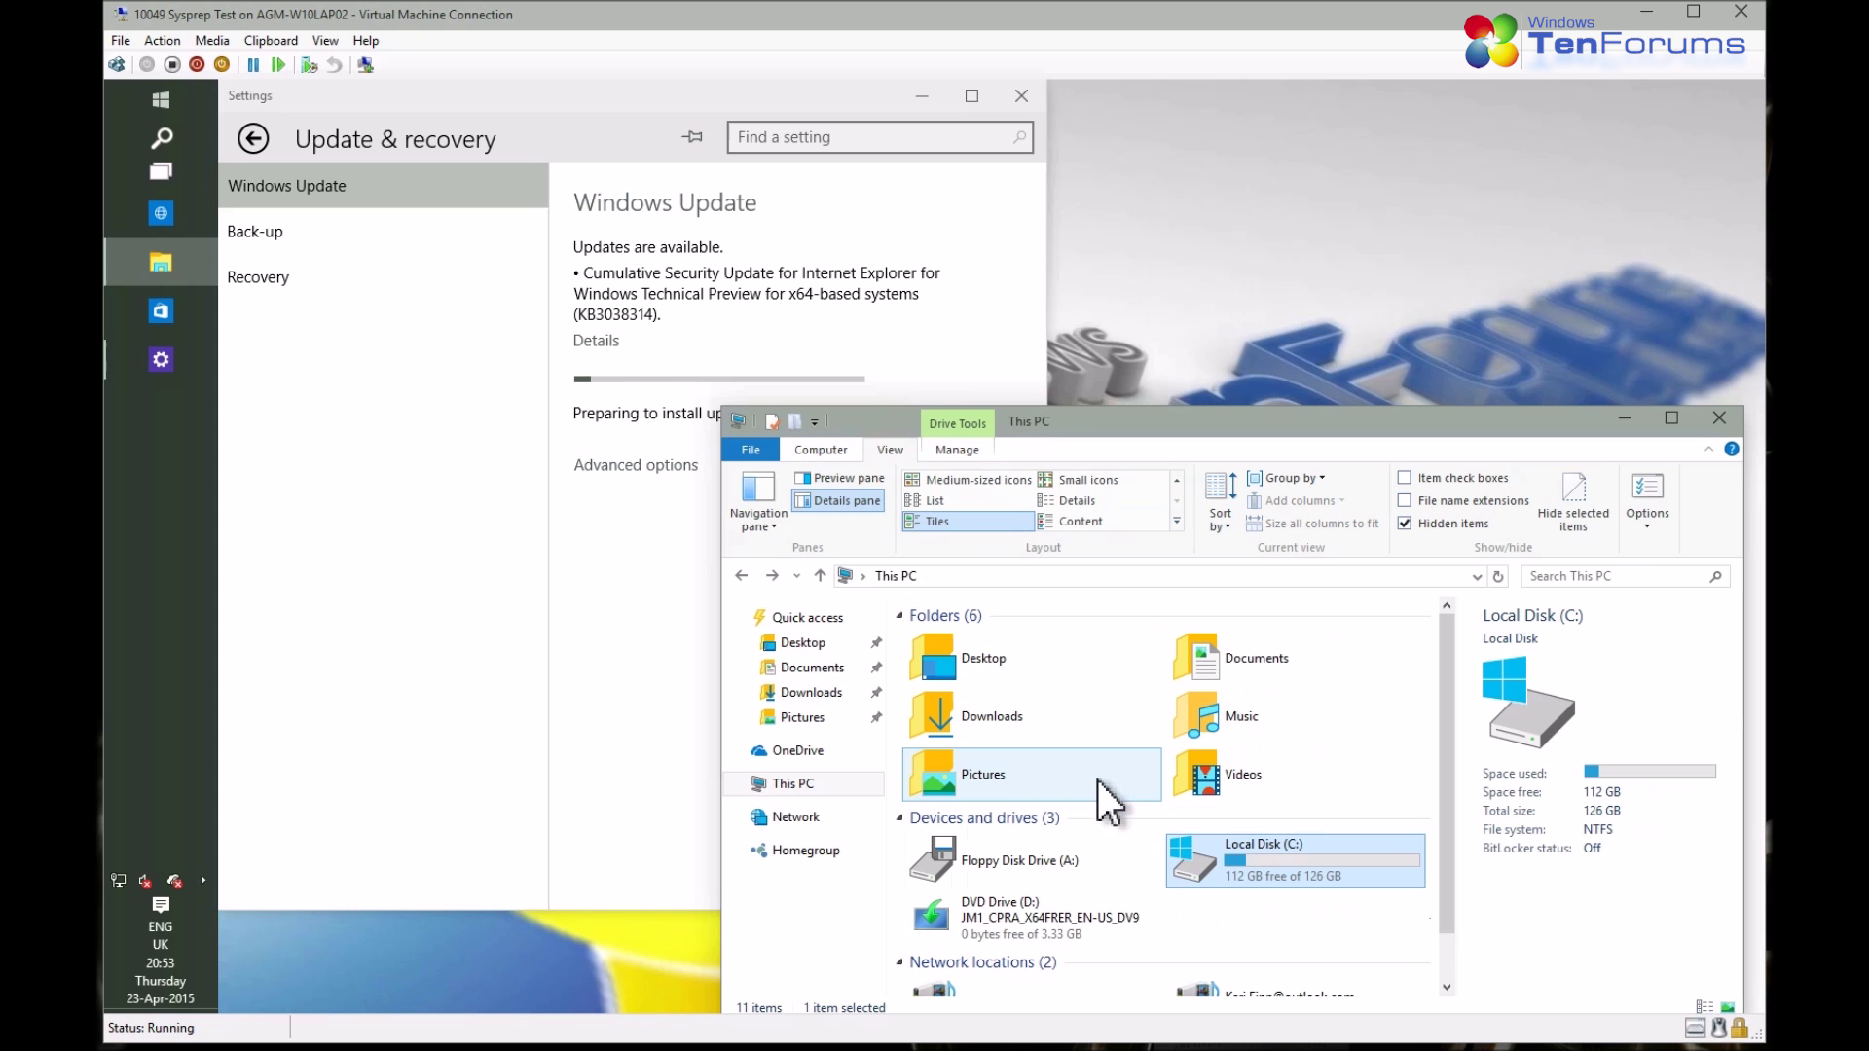
double_click(1329, 859)
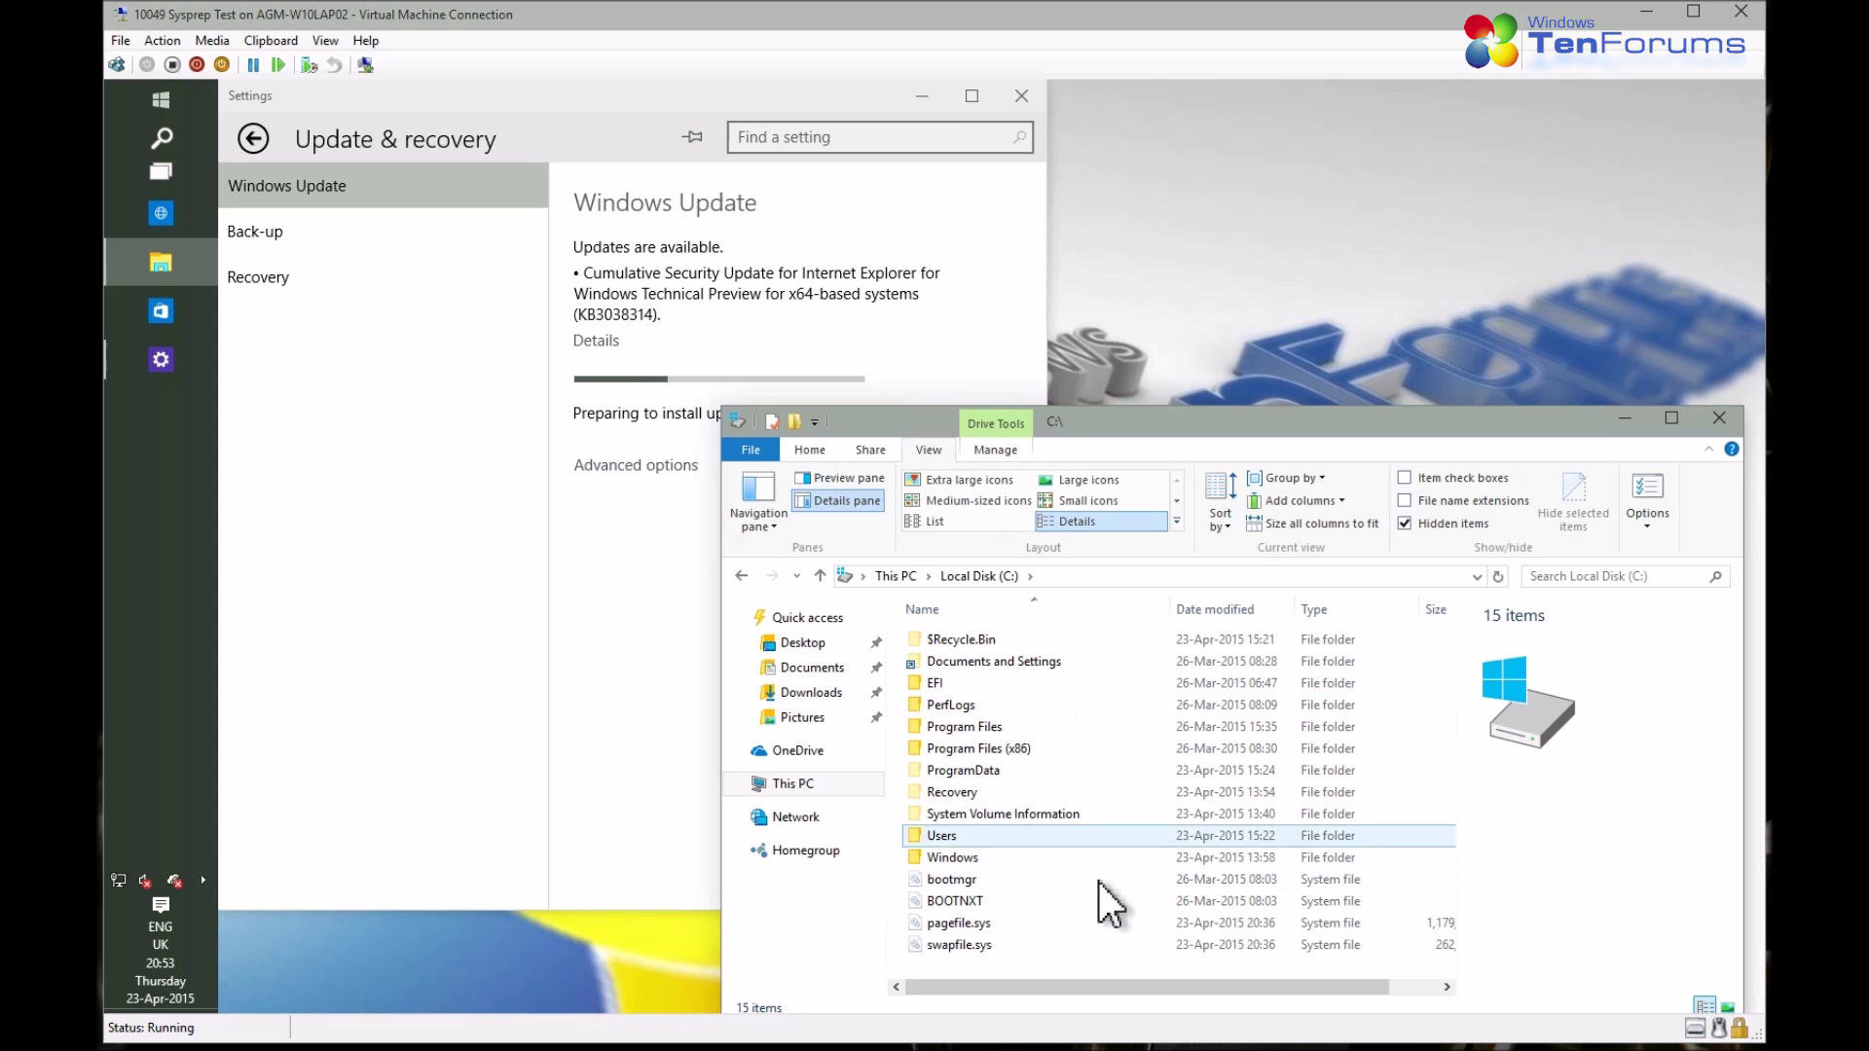
right_click(986, 965)
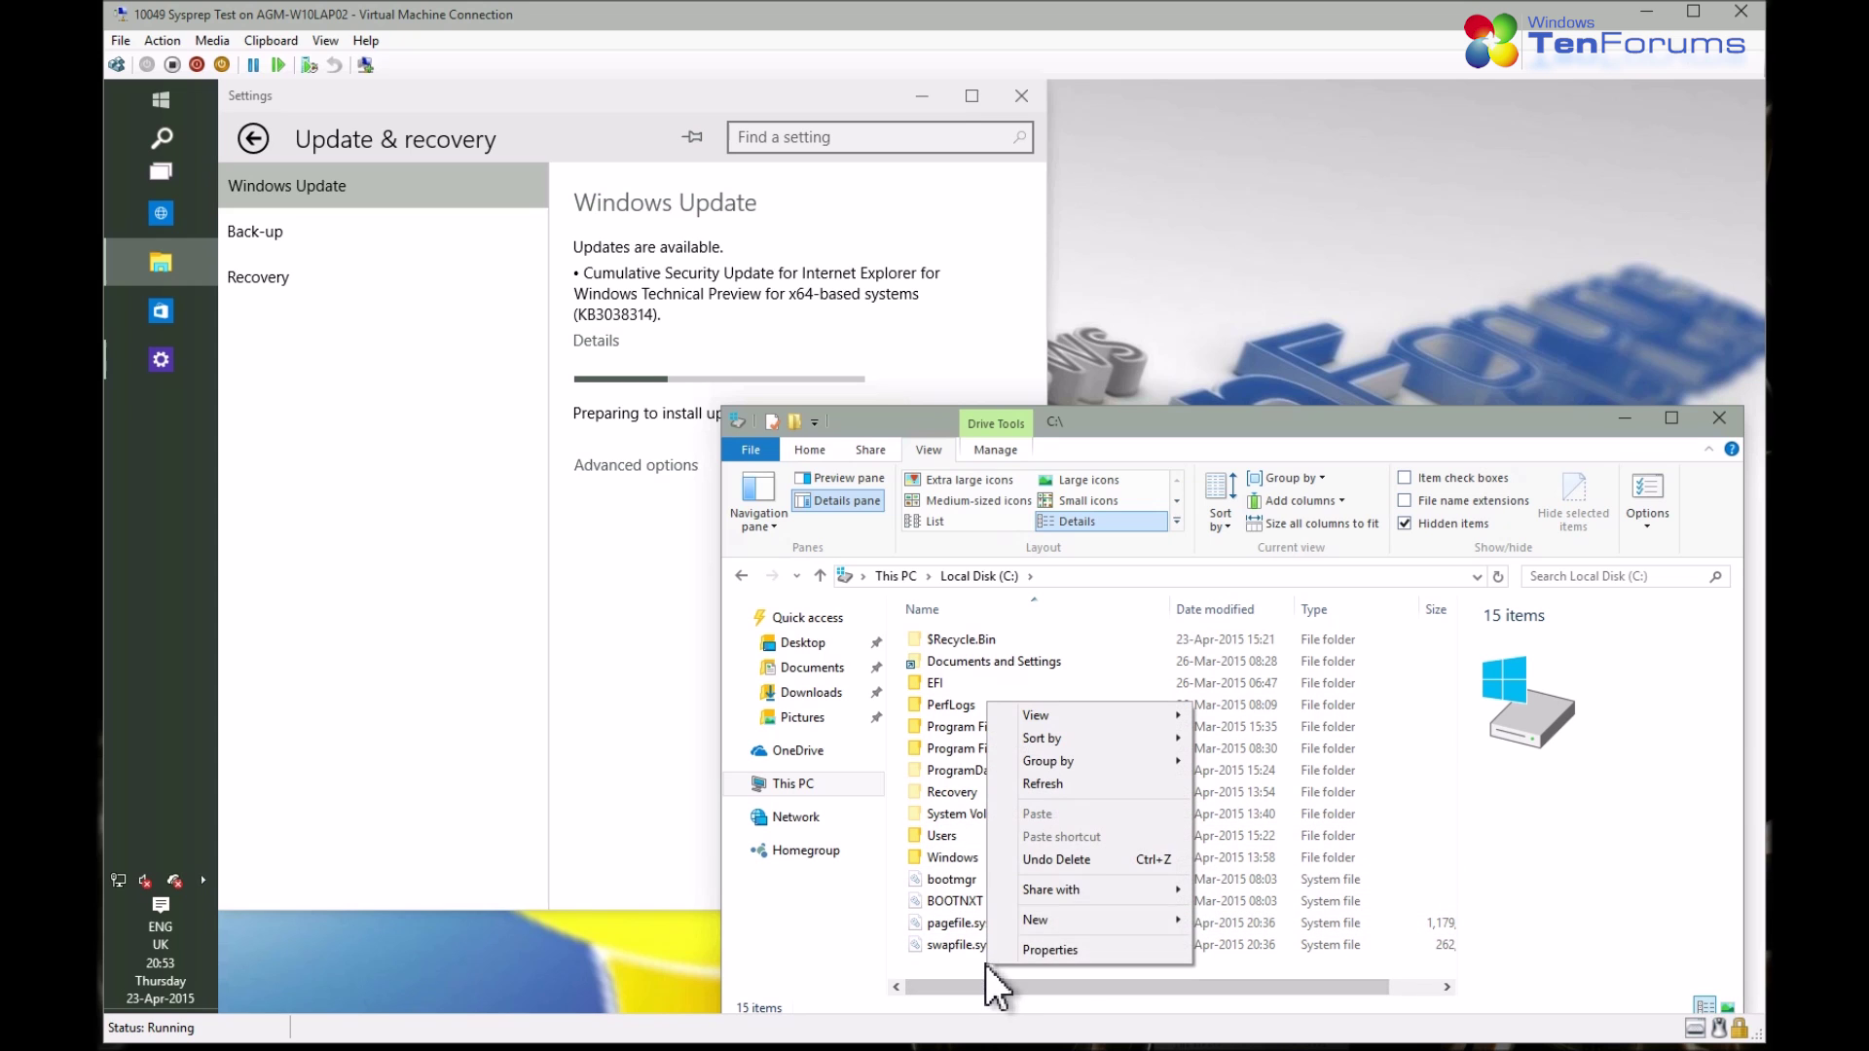
click(1056, 783)
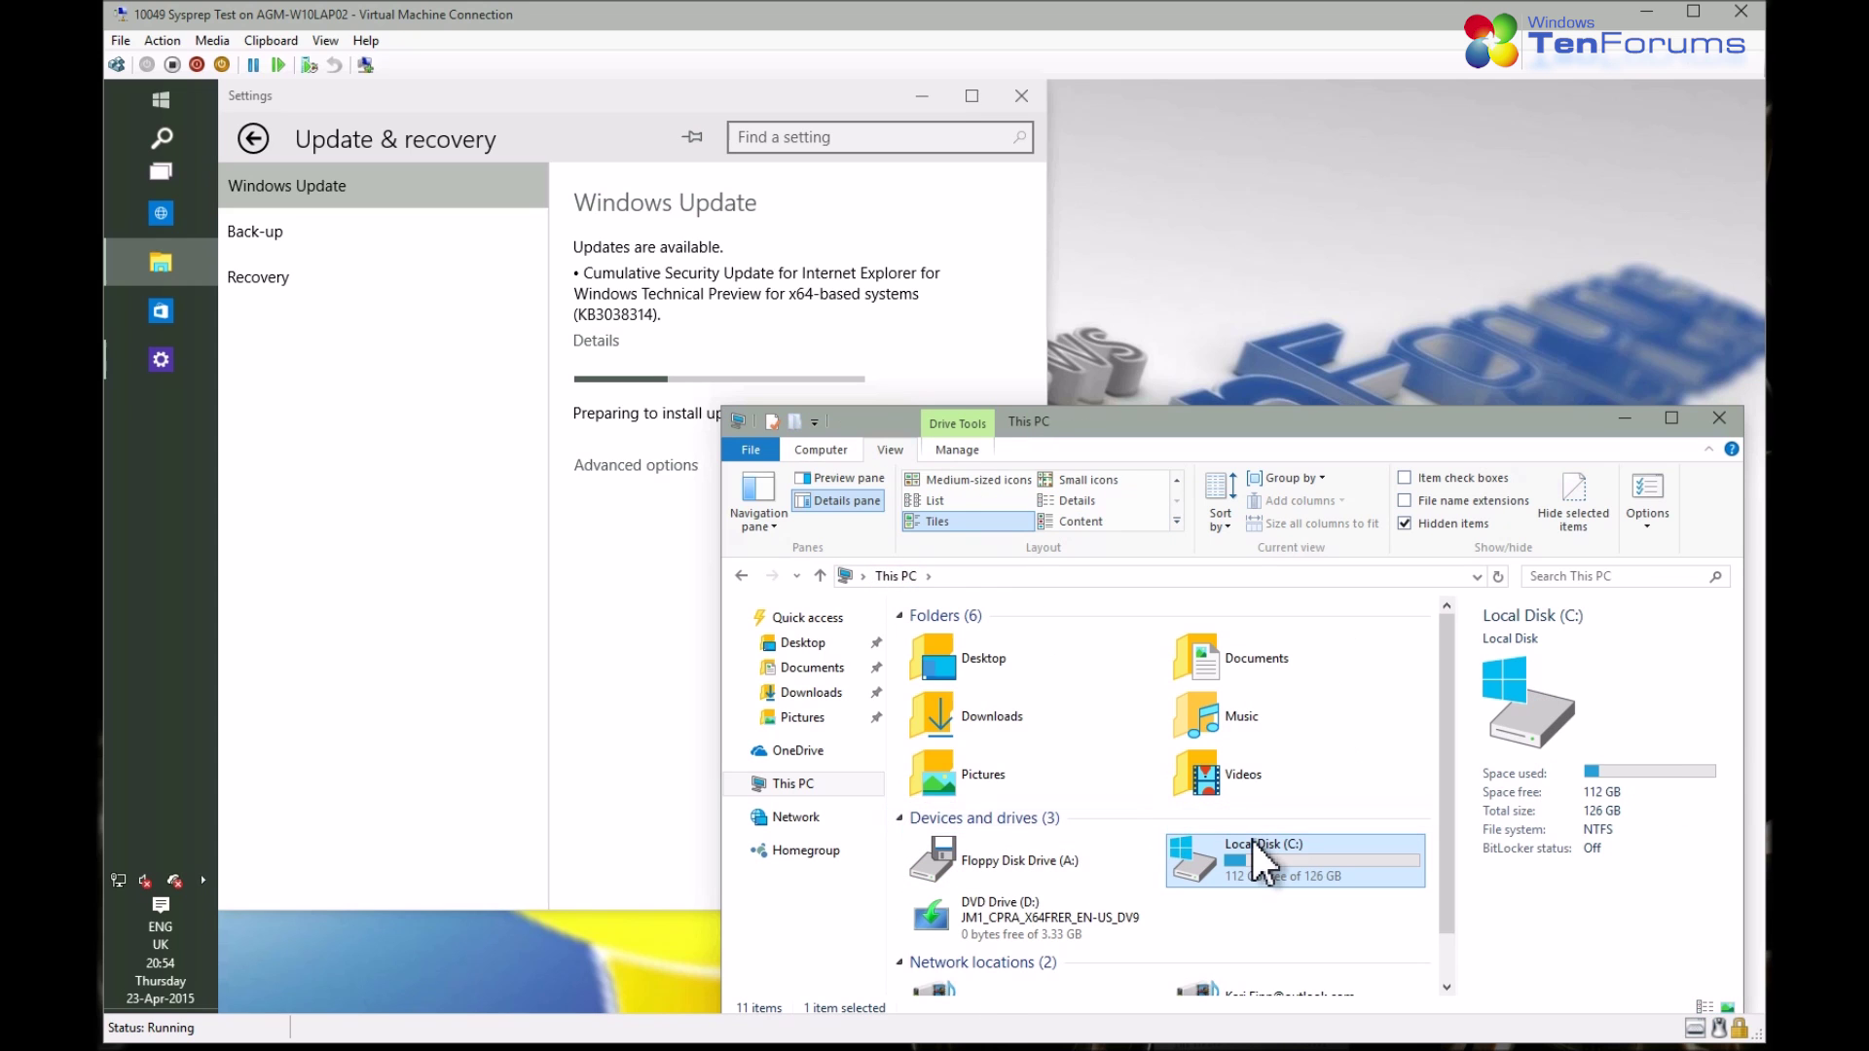
double_click(1252, 839)
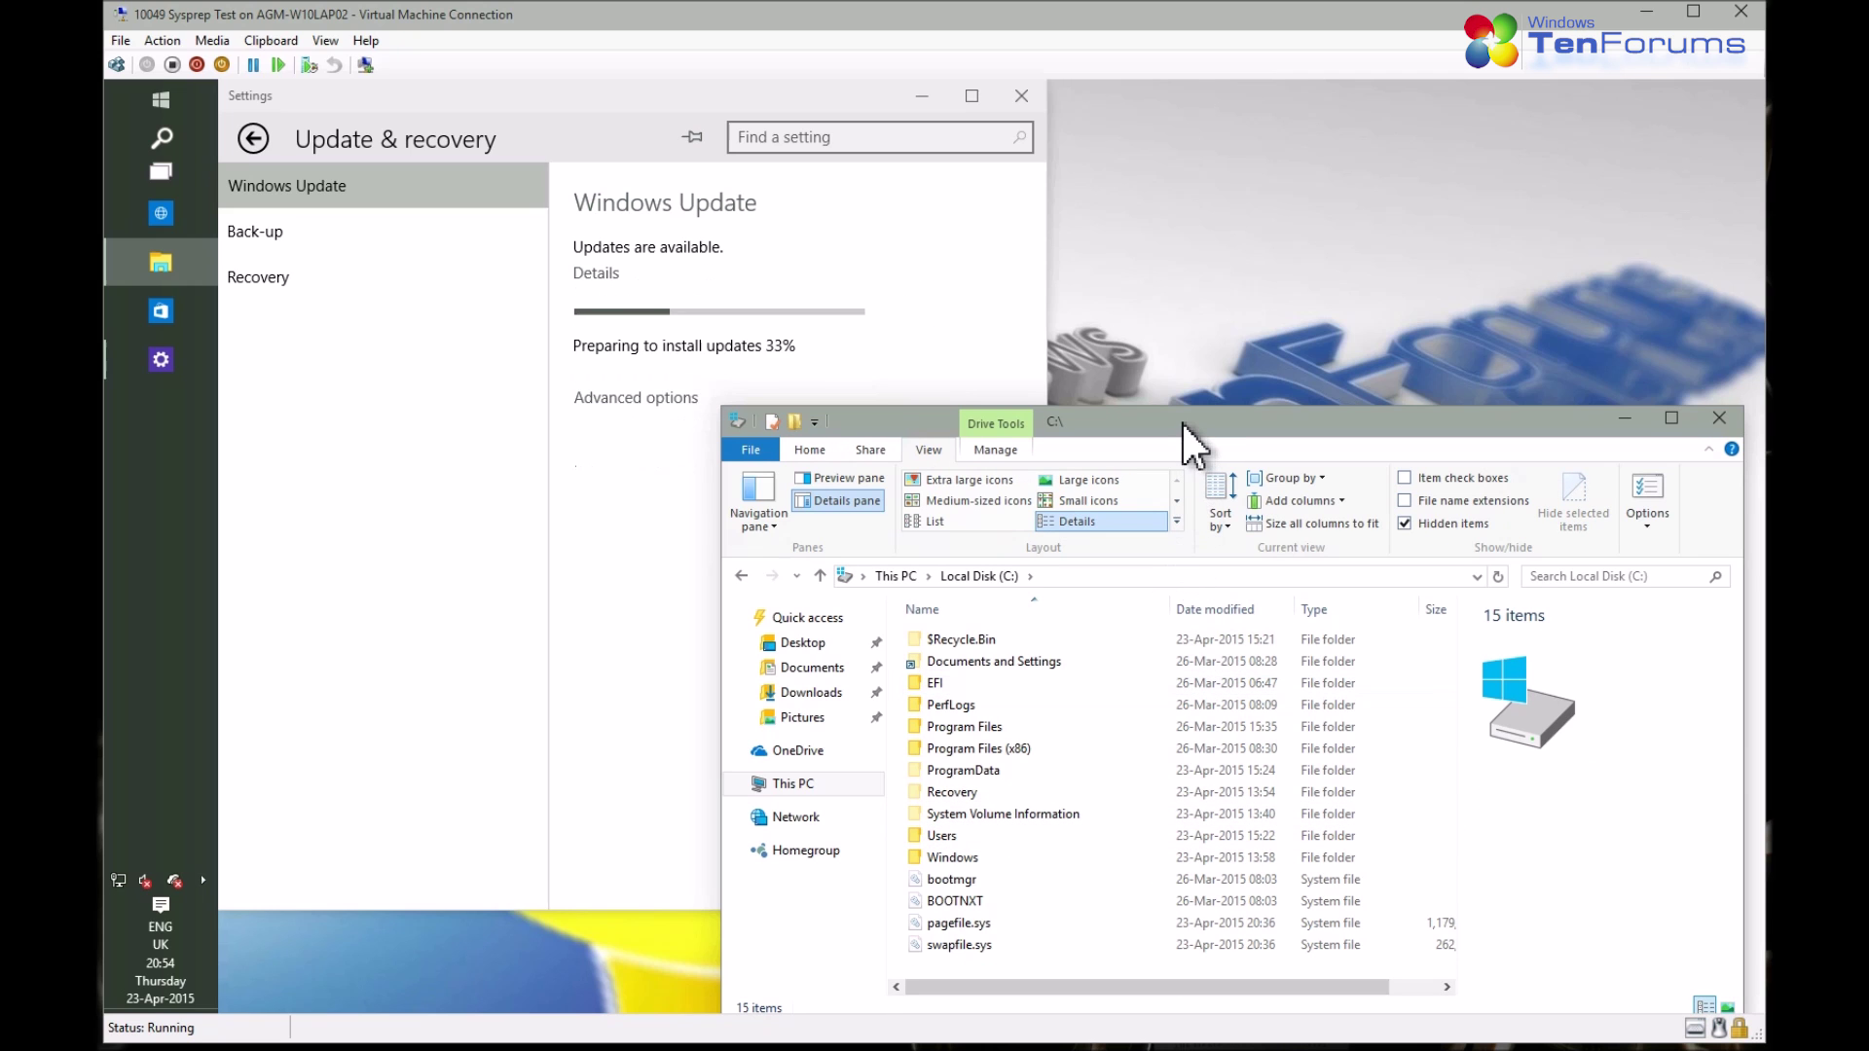
drag(1182, 422, 1170, 453)
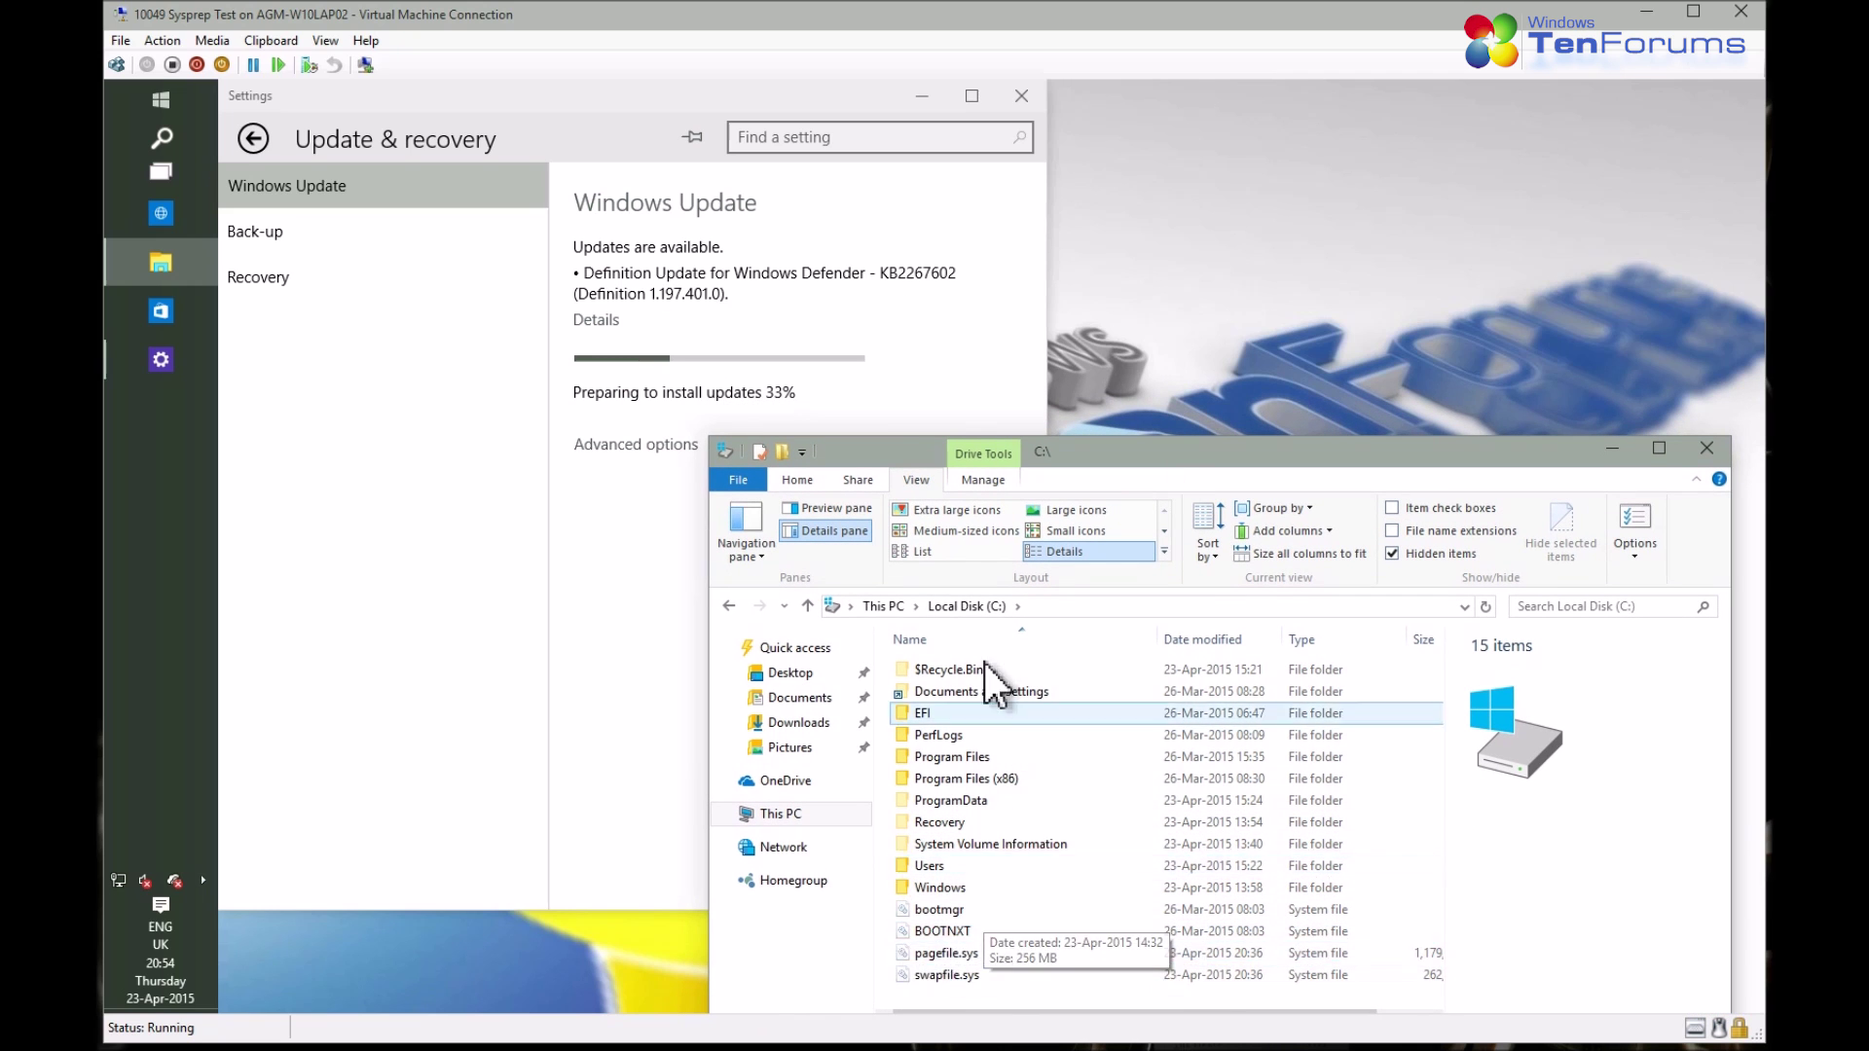
click(885, 605)
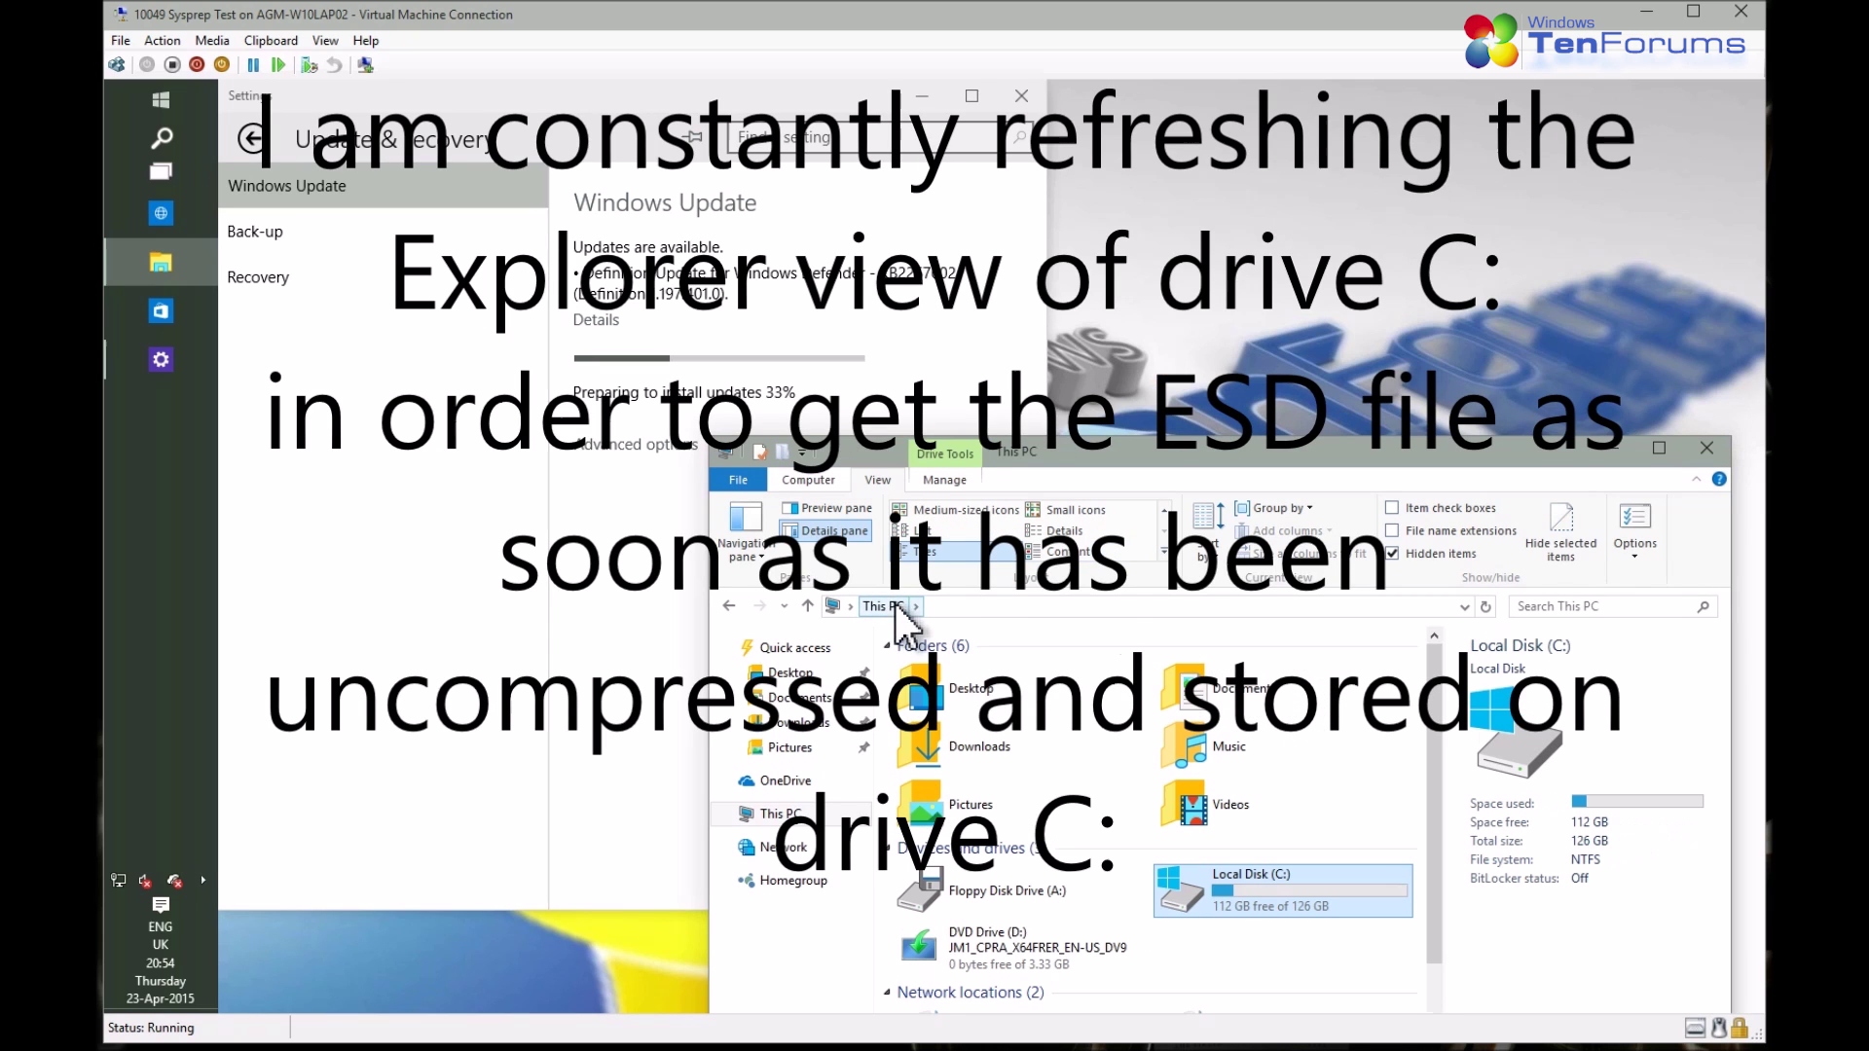
Recheck Local Disk (C:) several times for new files, returning to This PC each time
double_click(1216, 905)
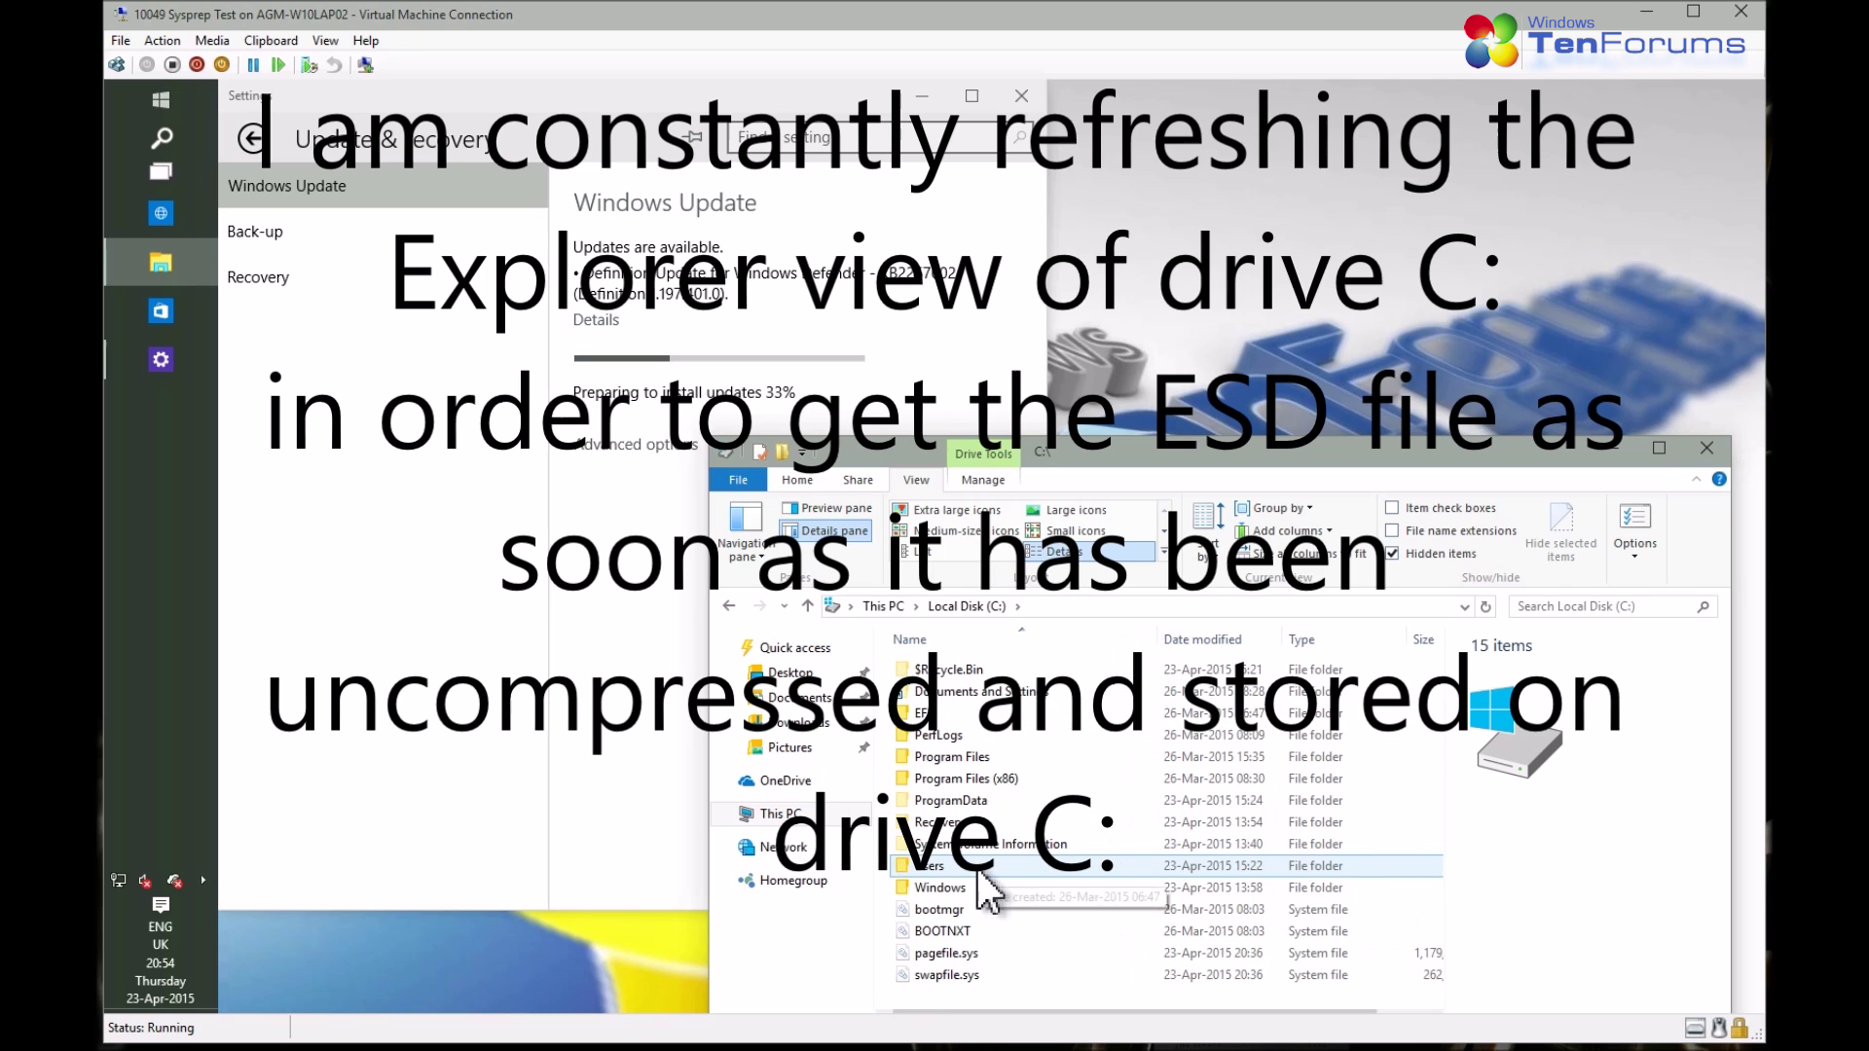
click(884, 607)
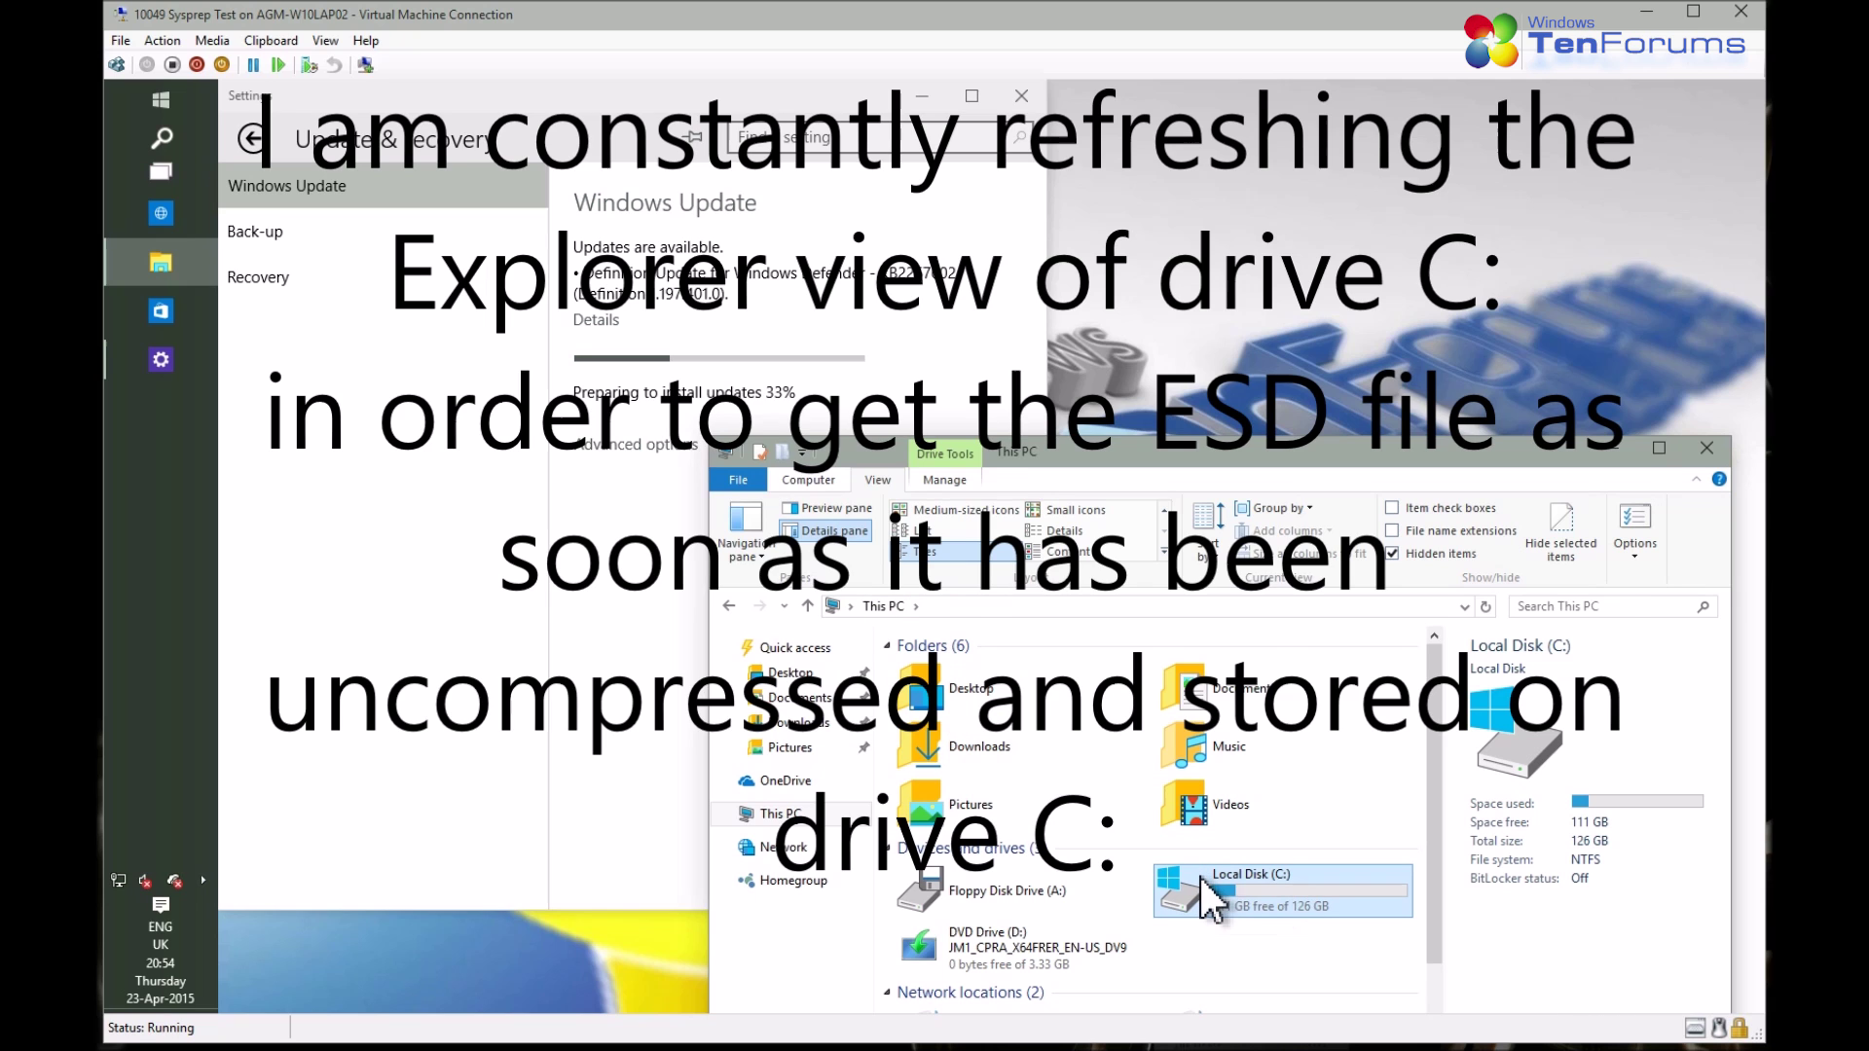
double_click(1200, 878)
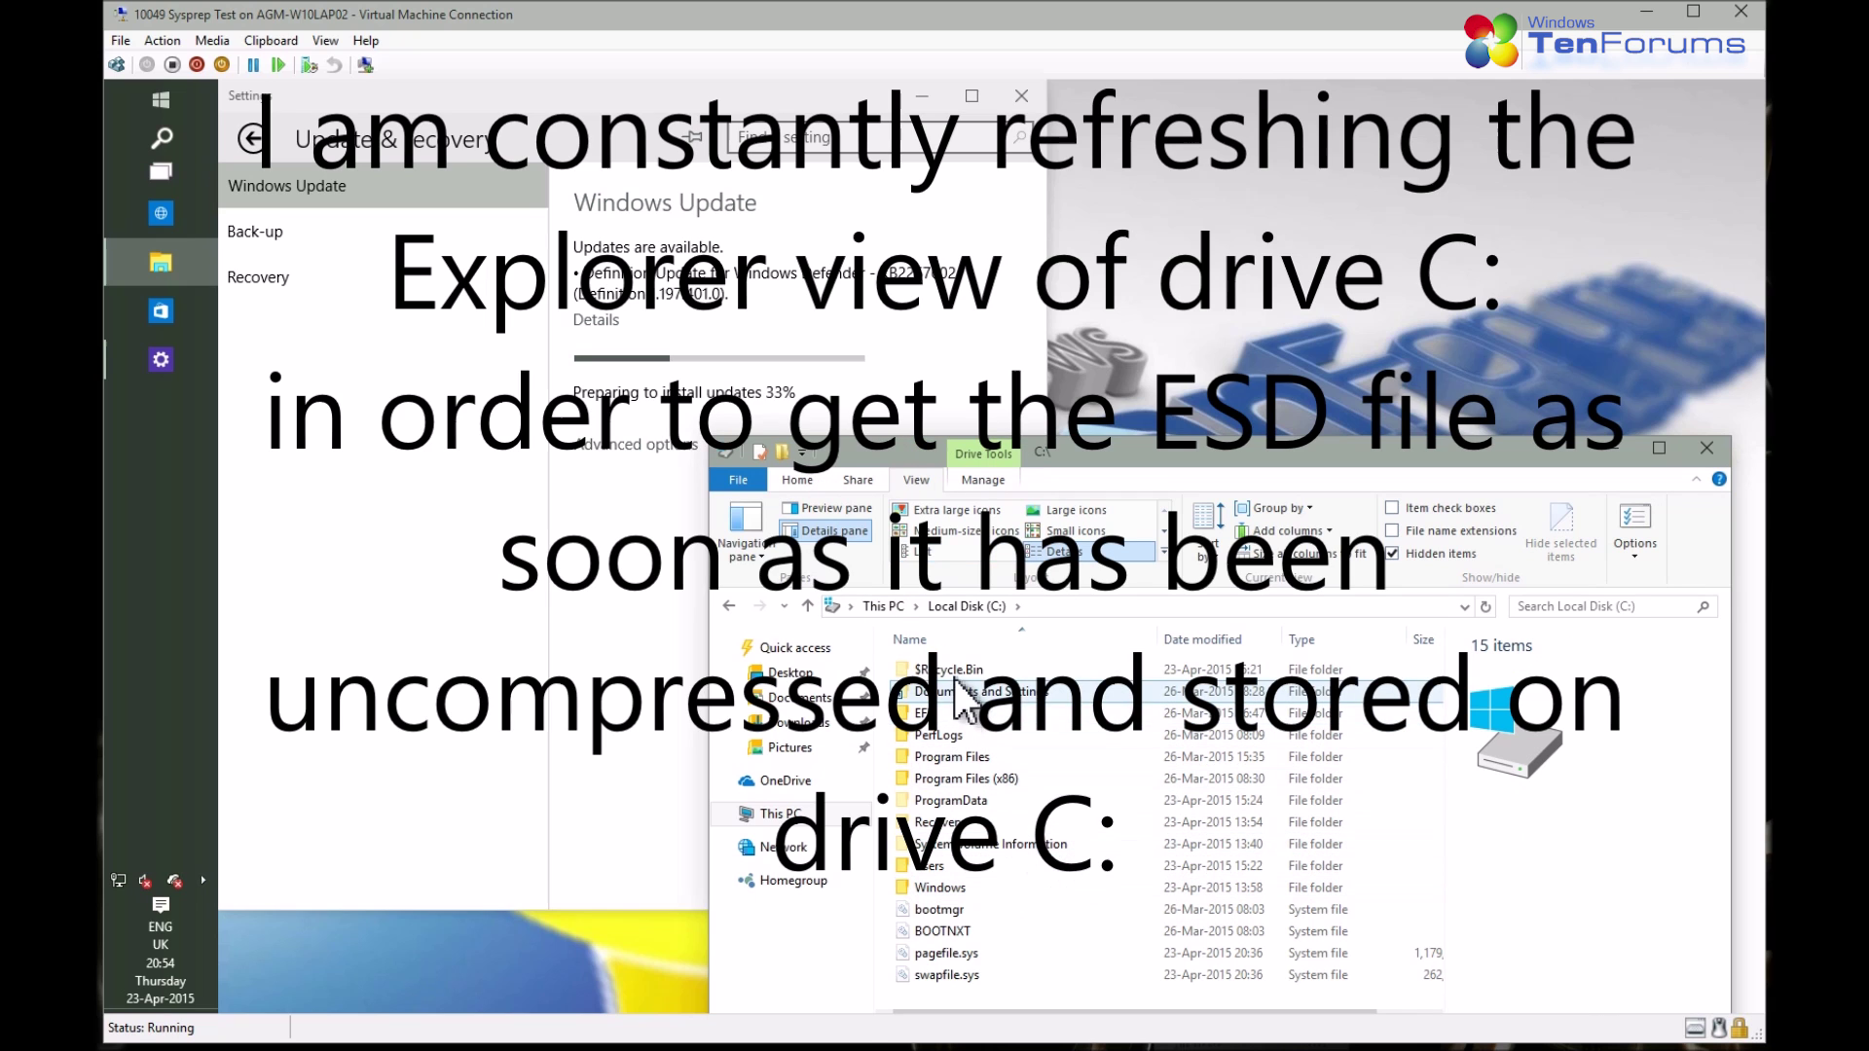
click(890, 609)
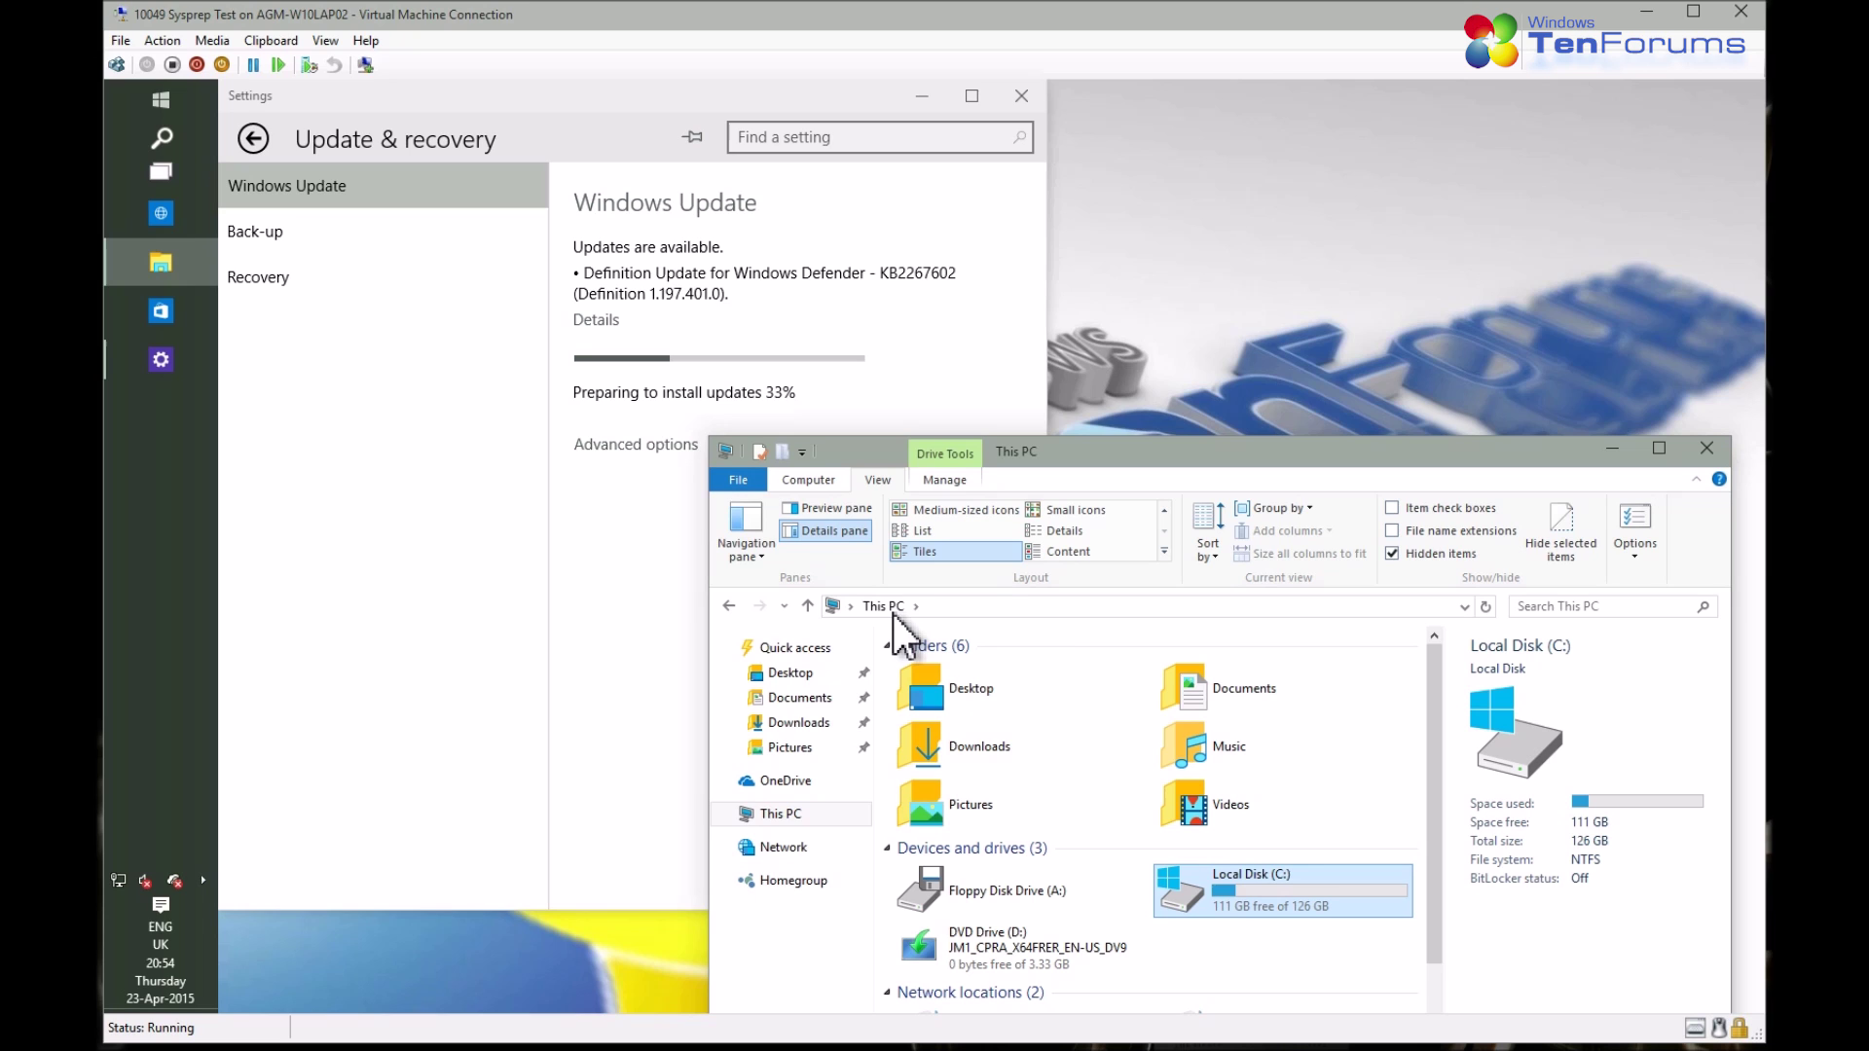
click(511, 107)
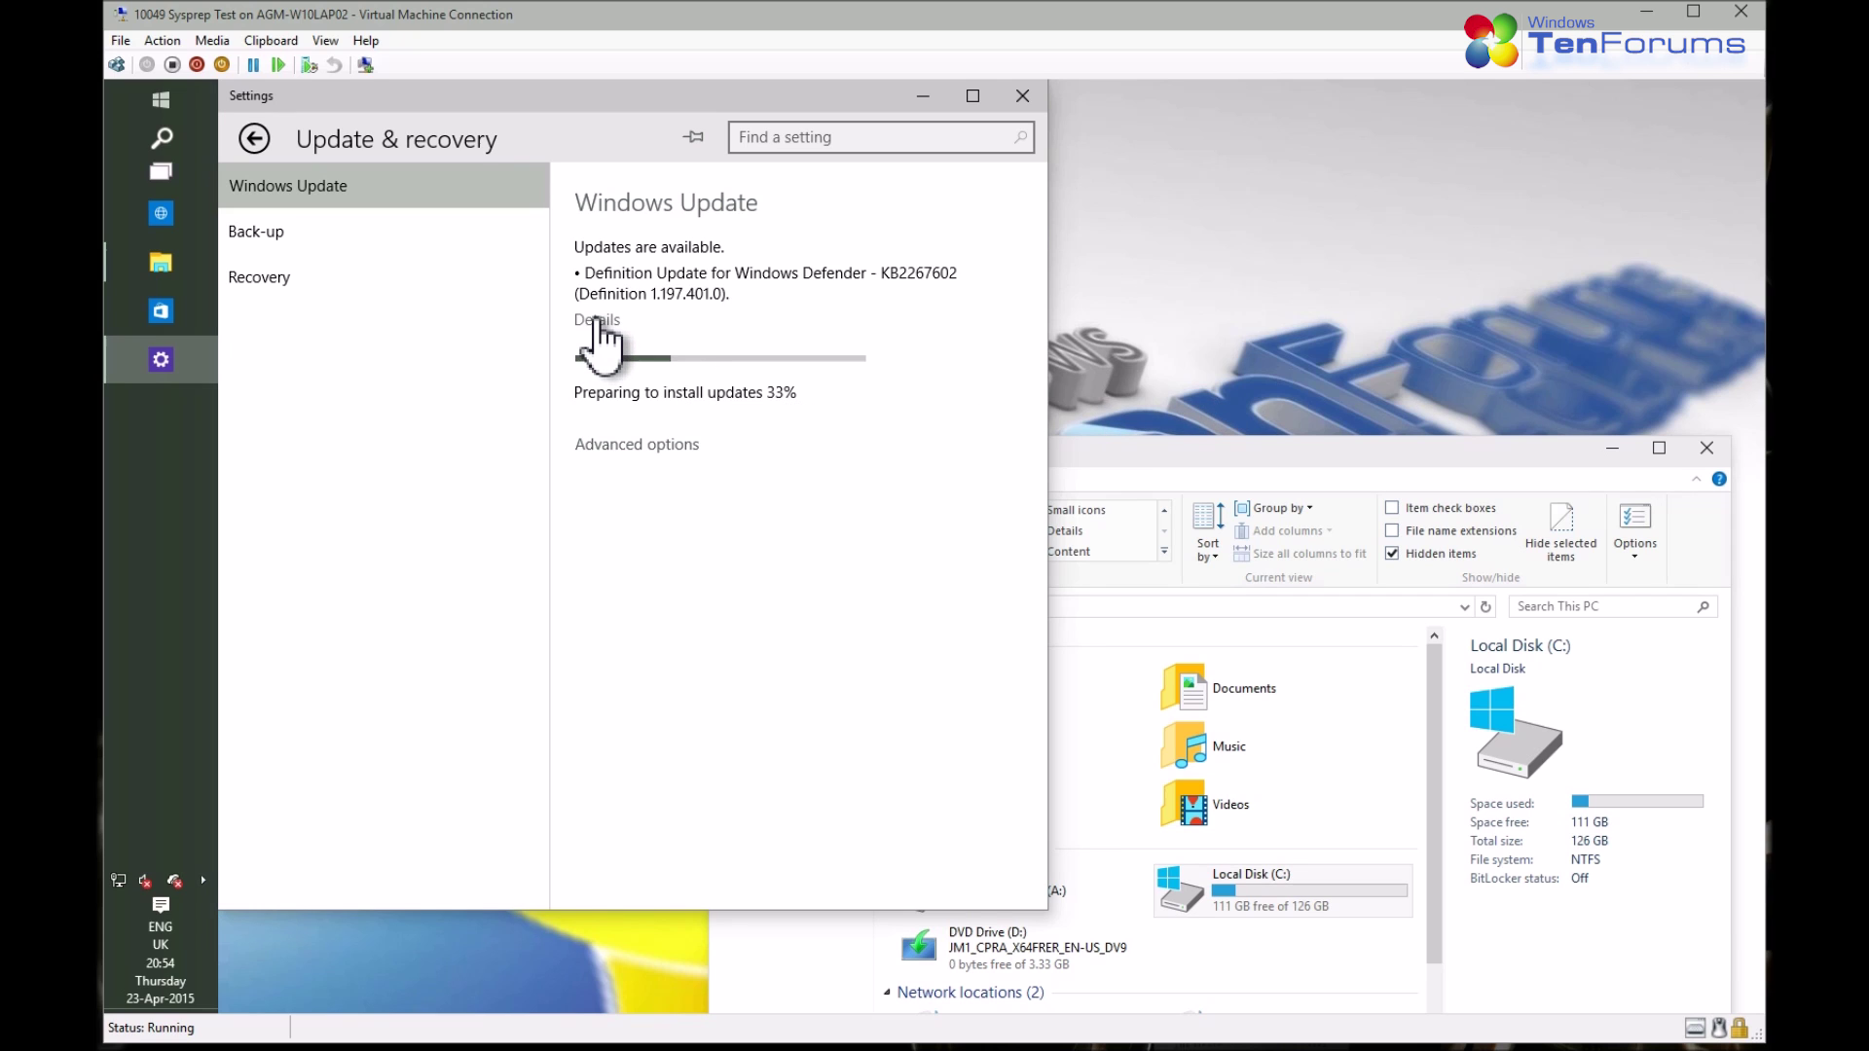
click(1205, 454)
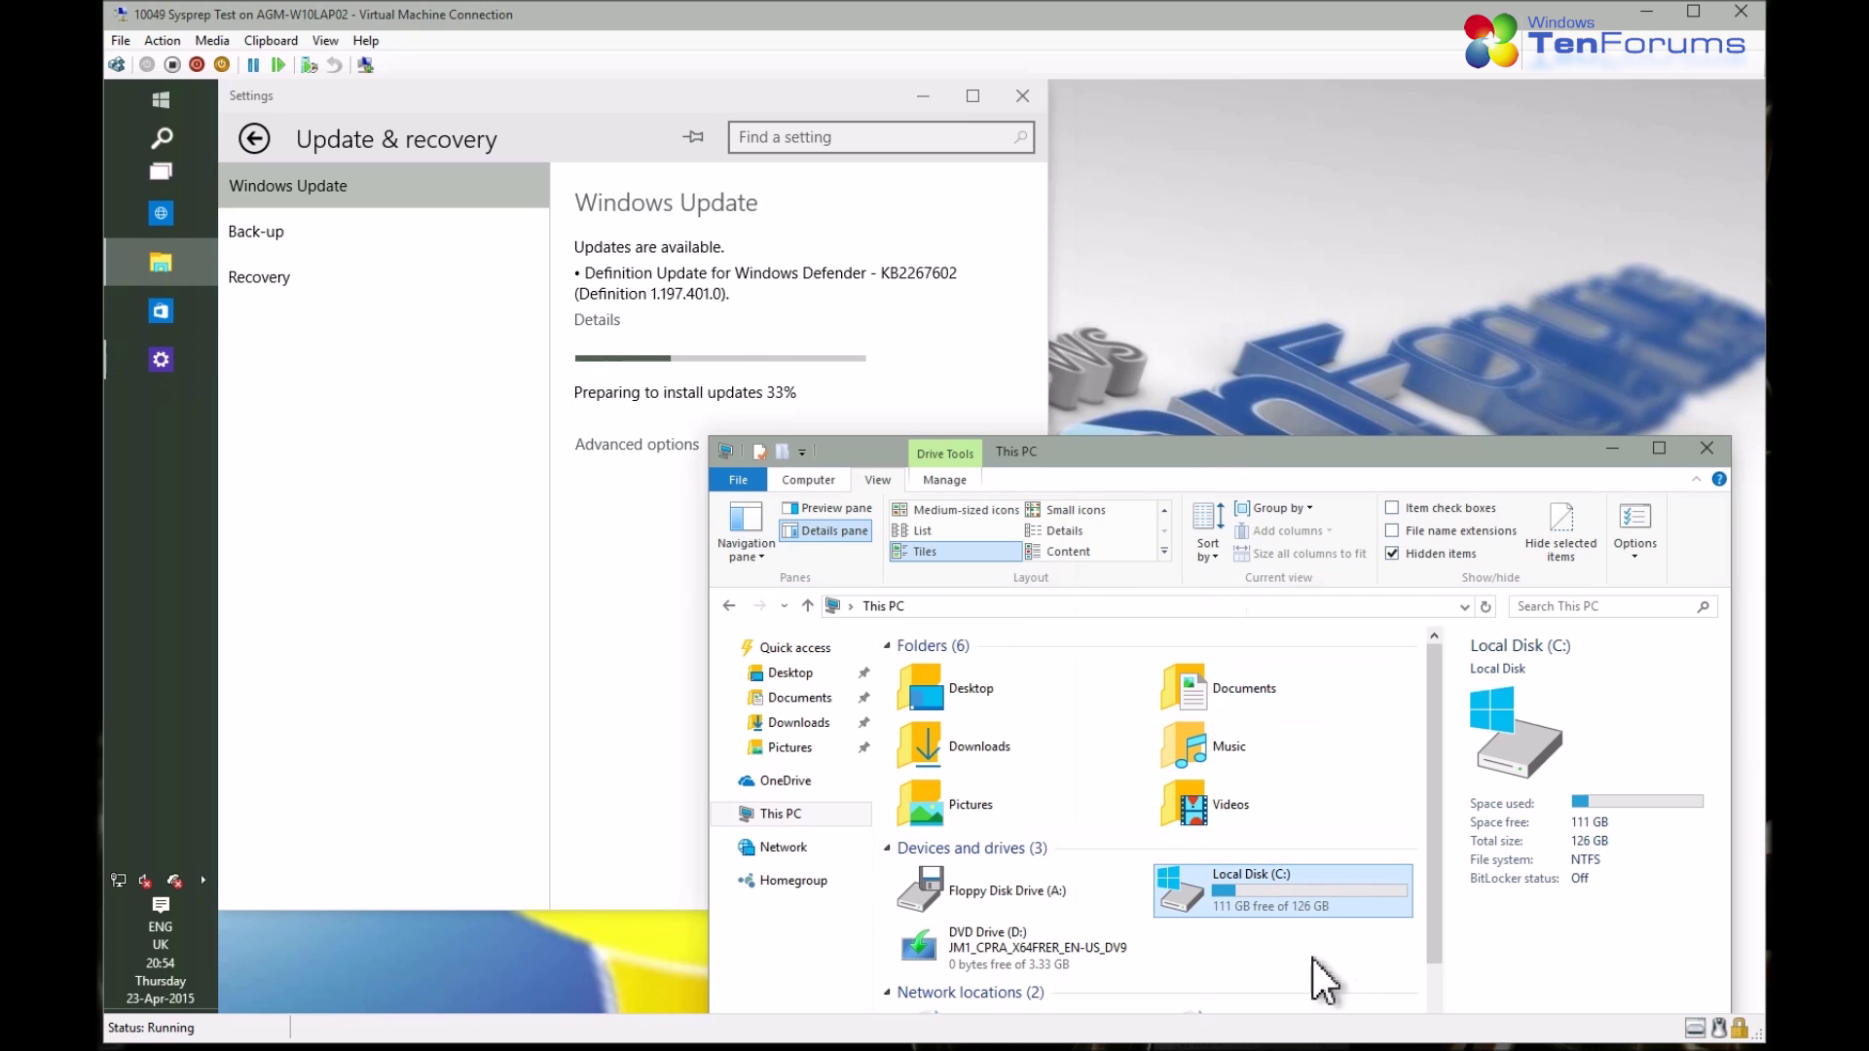
double_click(1197, 879)
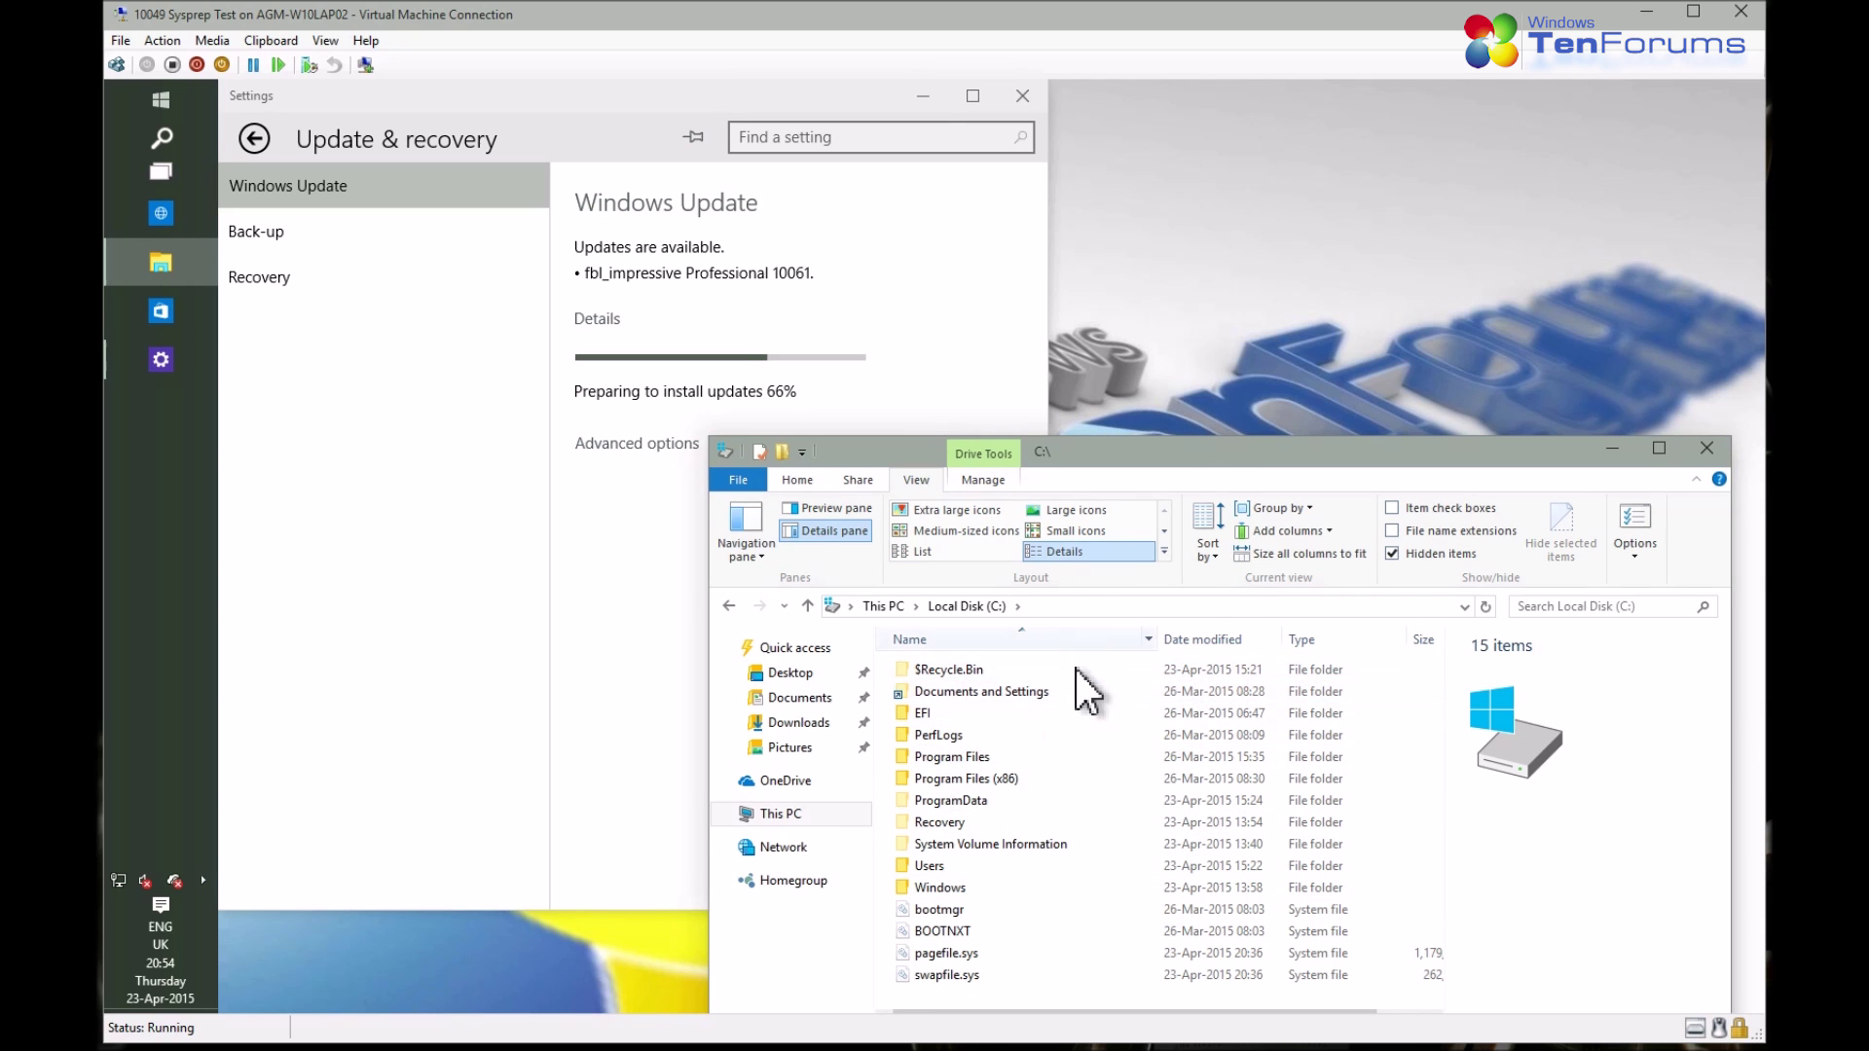
key(BackSpace)
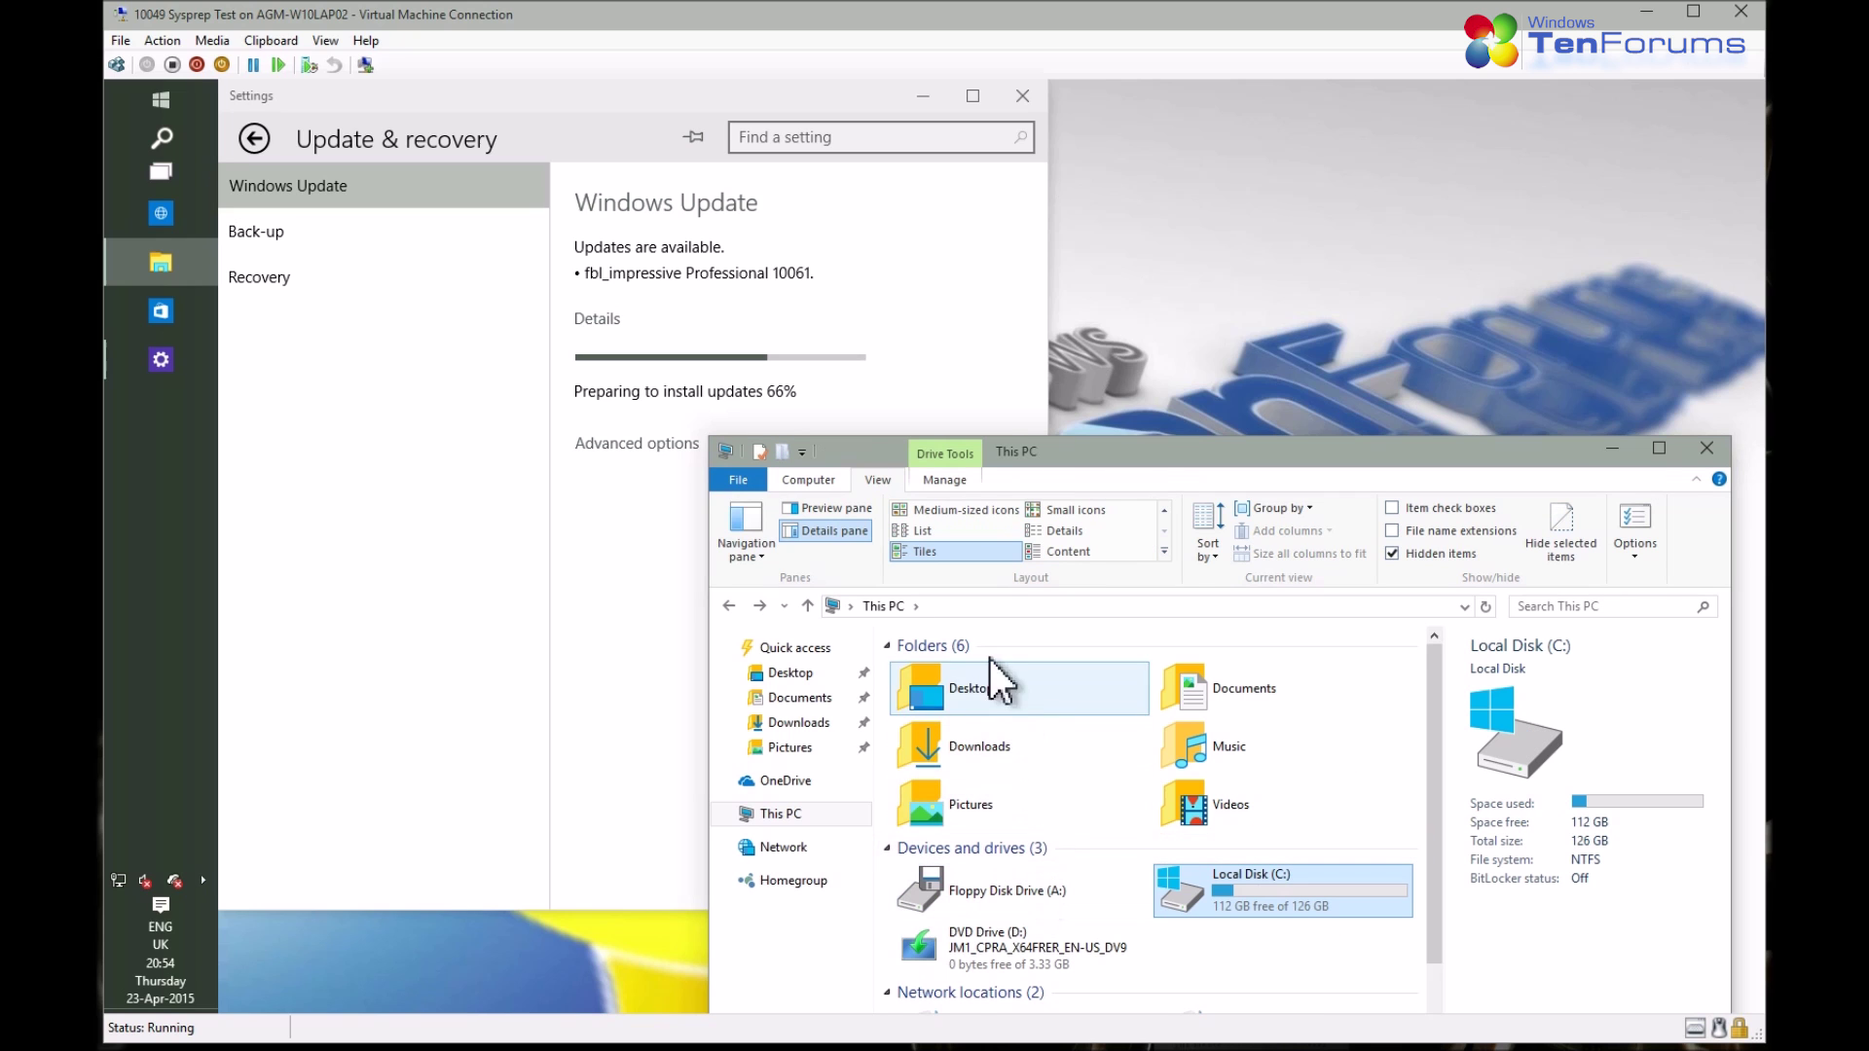
Browse to the C:\$Windows.~BT\Sources folder
double_click(1177, 893)
double_click(993, 689)
double_click(936, 667)
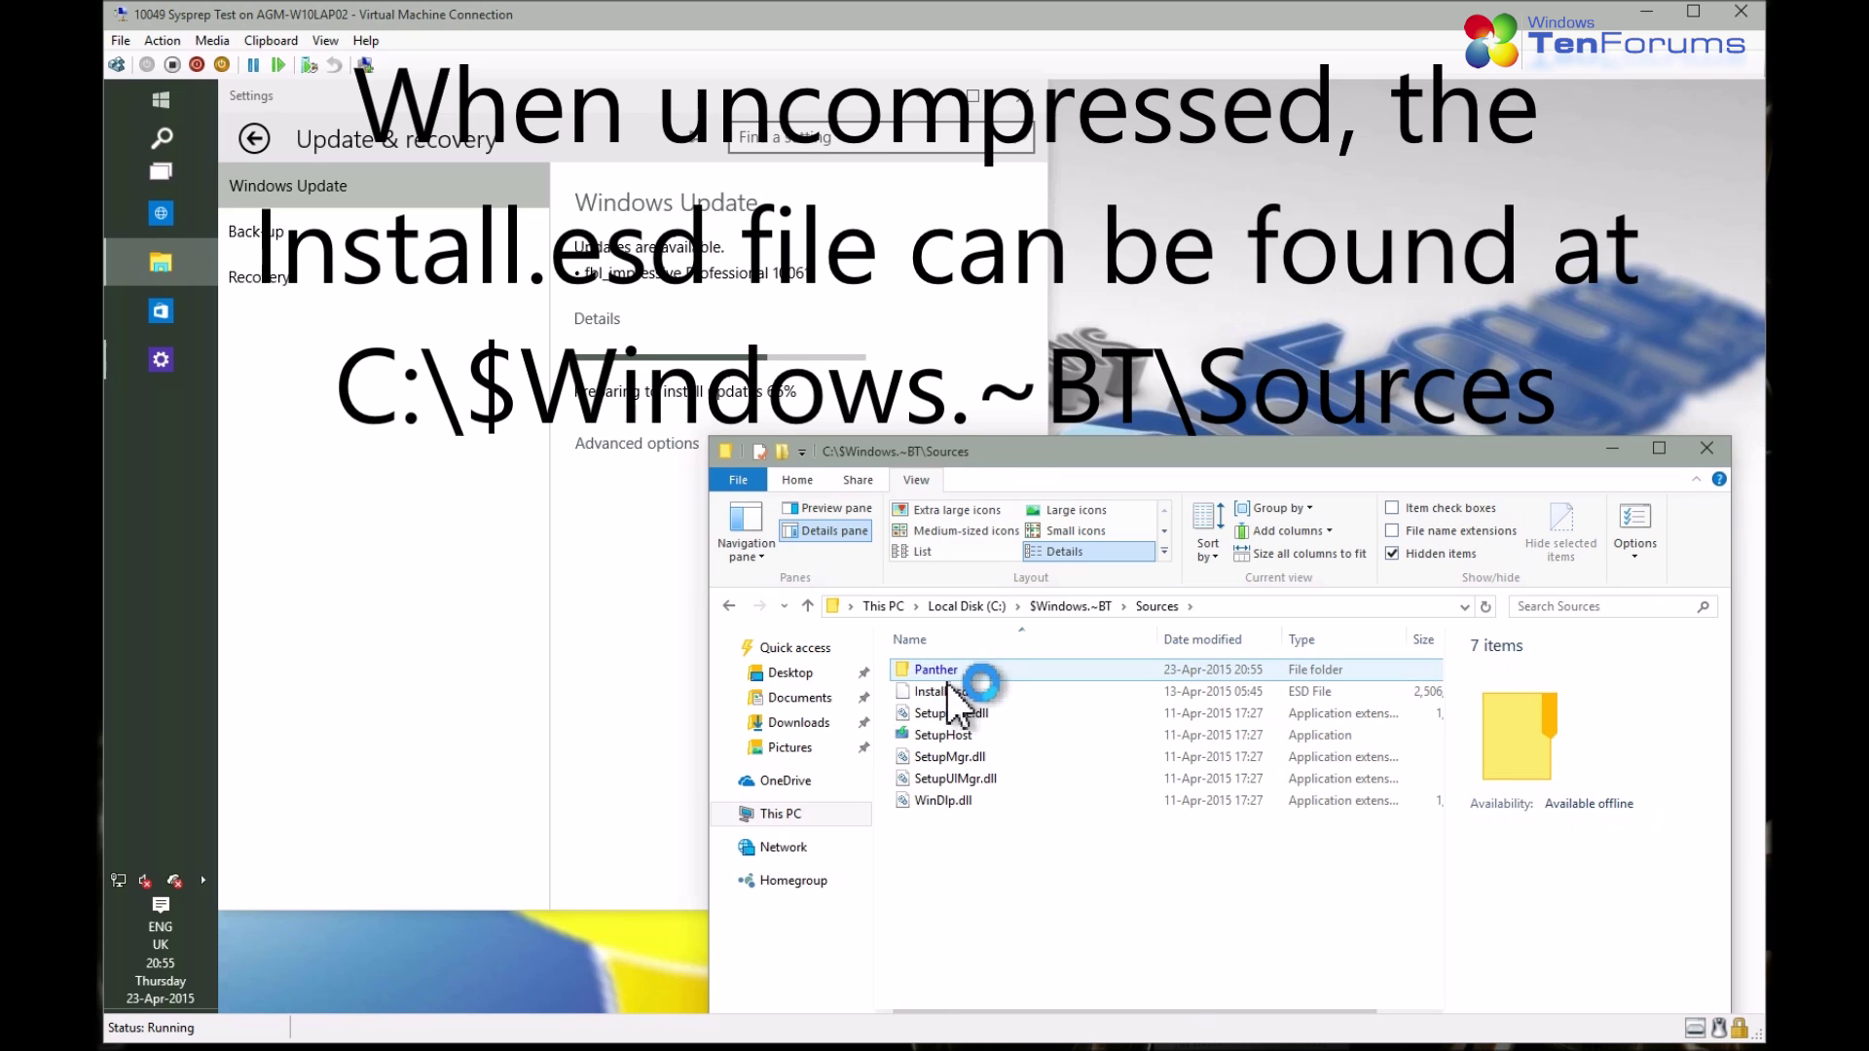
Copy Install.esd onto the desktop and close File Explorer
click(949, 693)
right_click(953, 697)
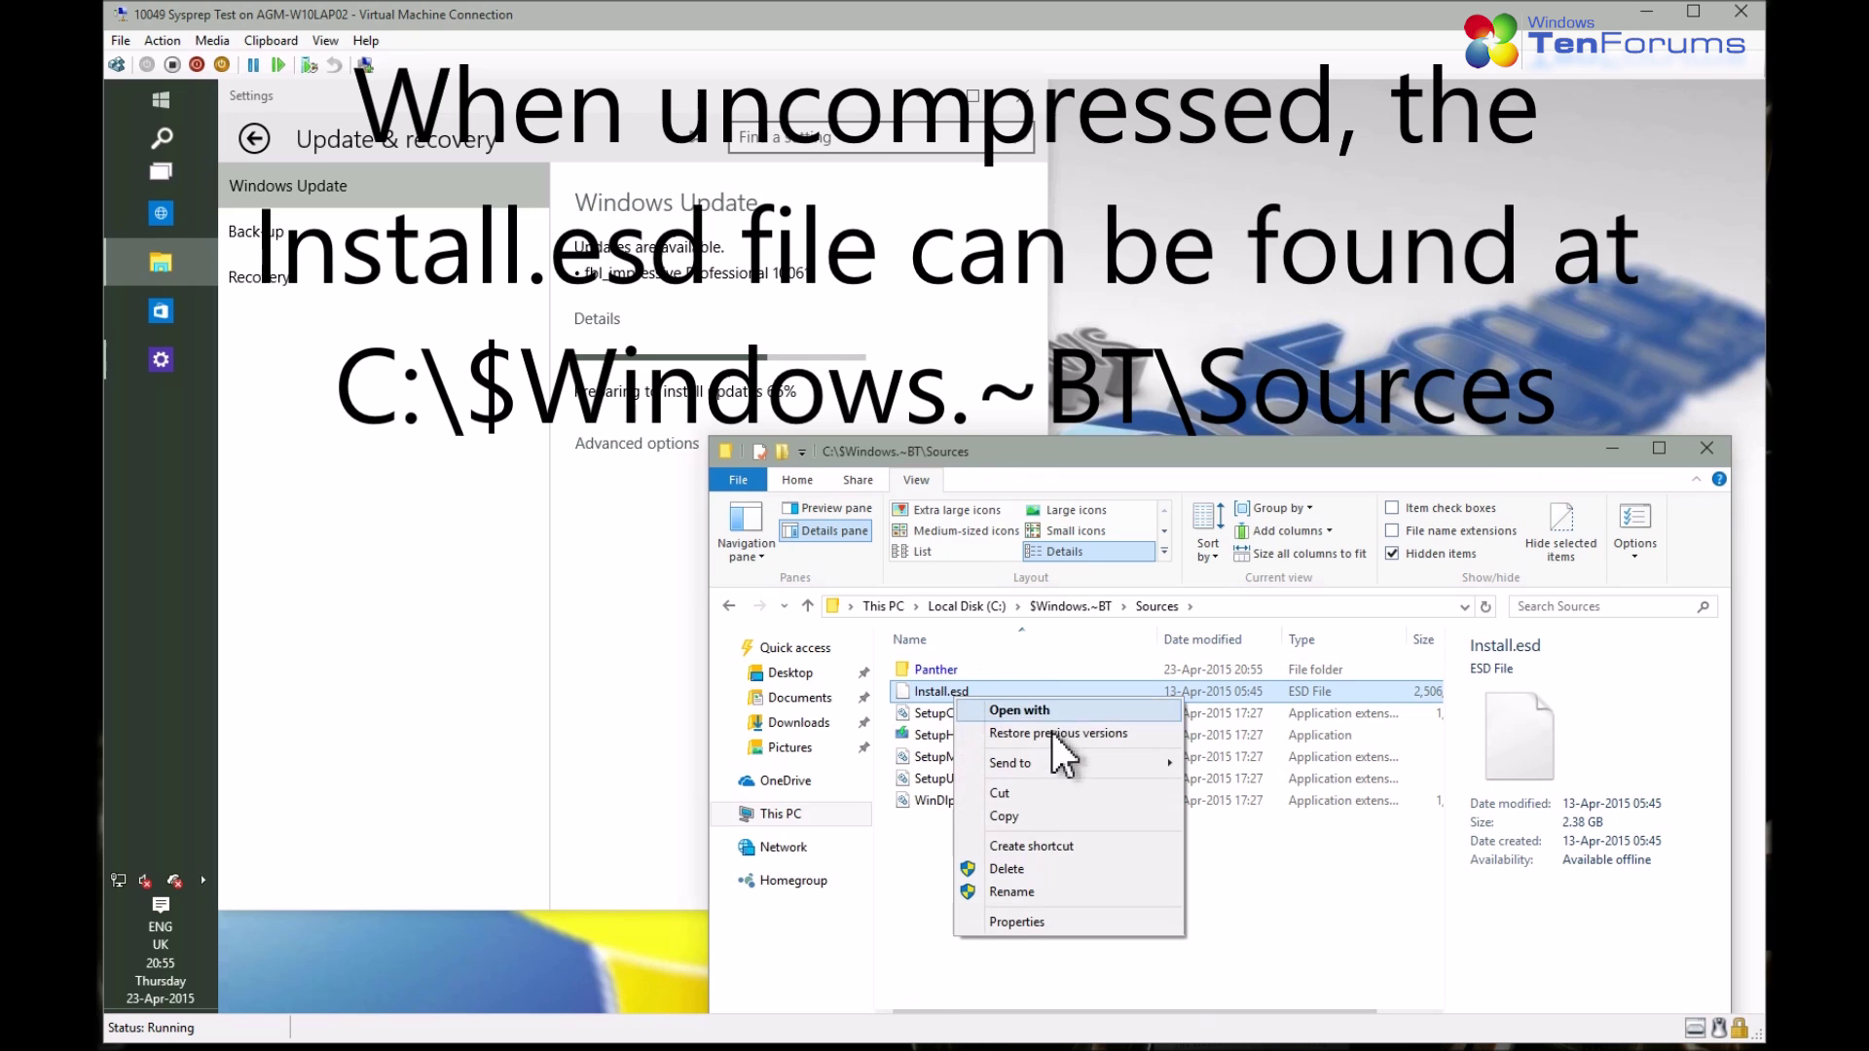
click(1032, 818)
right_click(1327, 203)
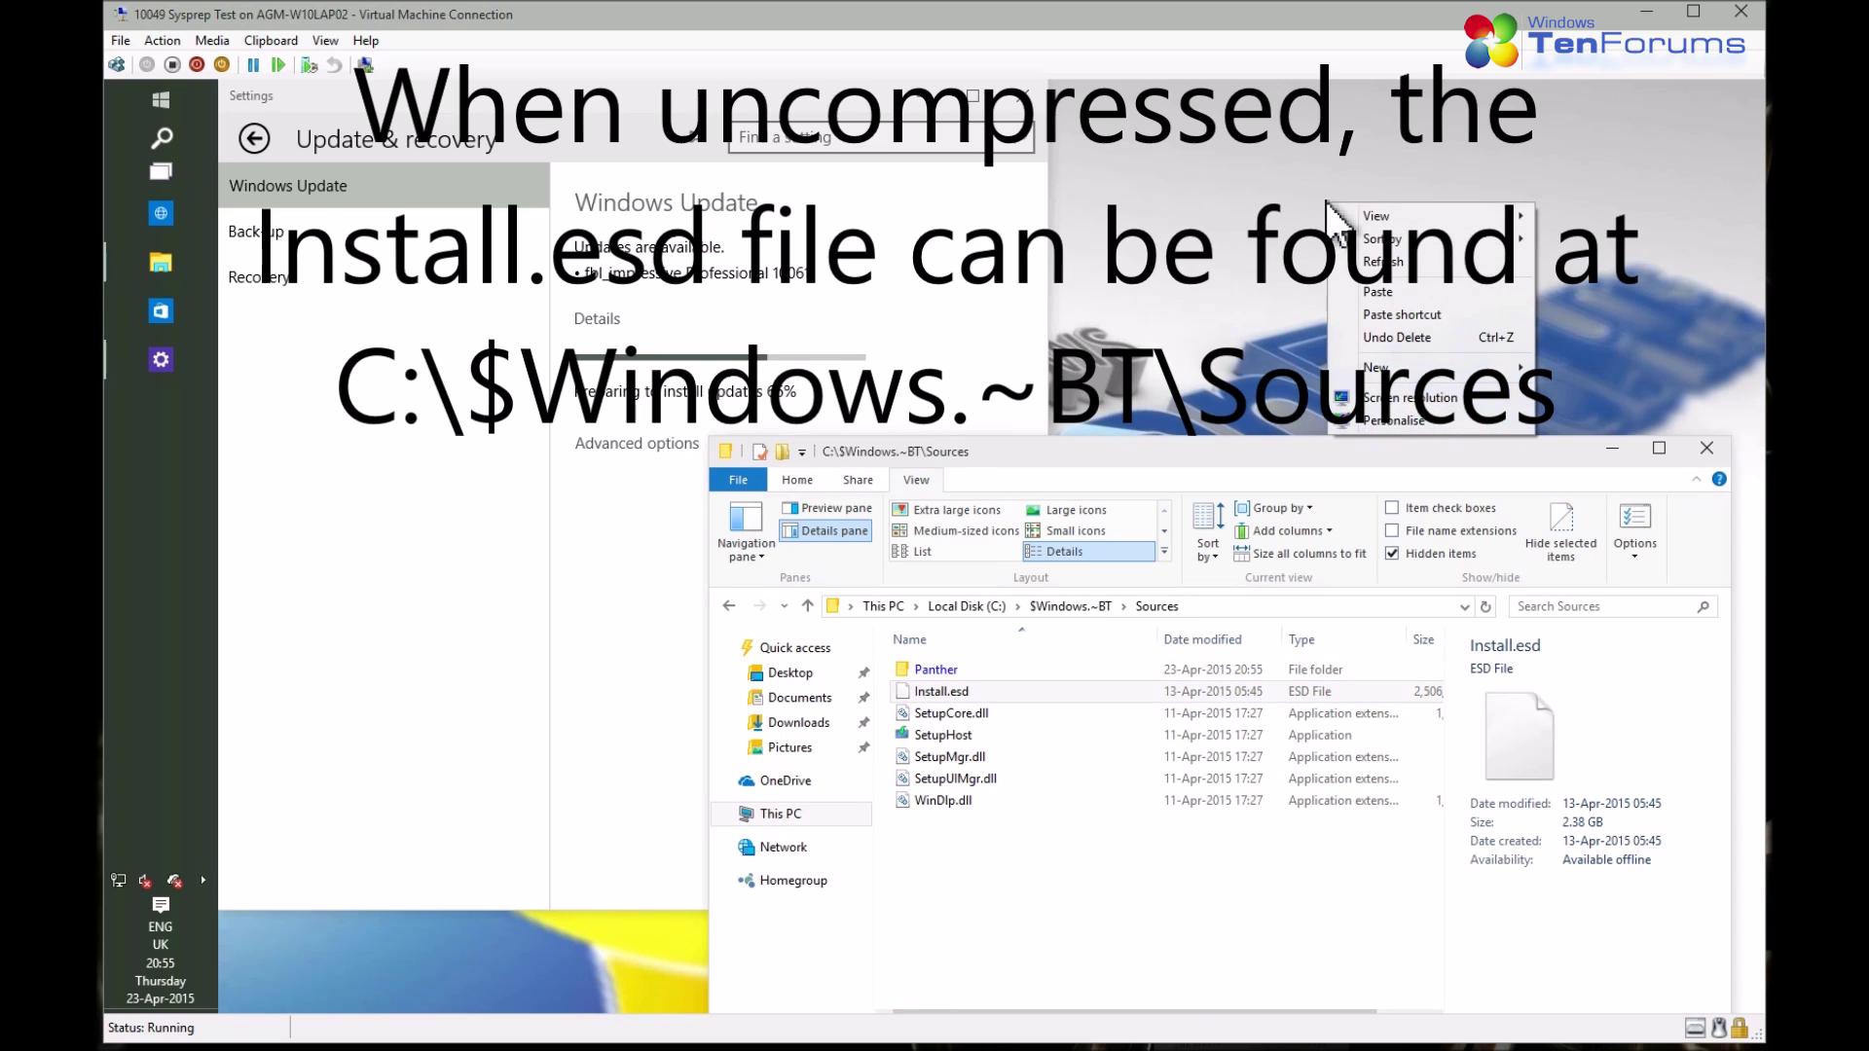
click(1372, 291)
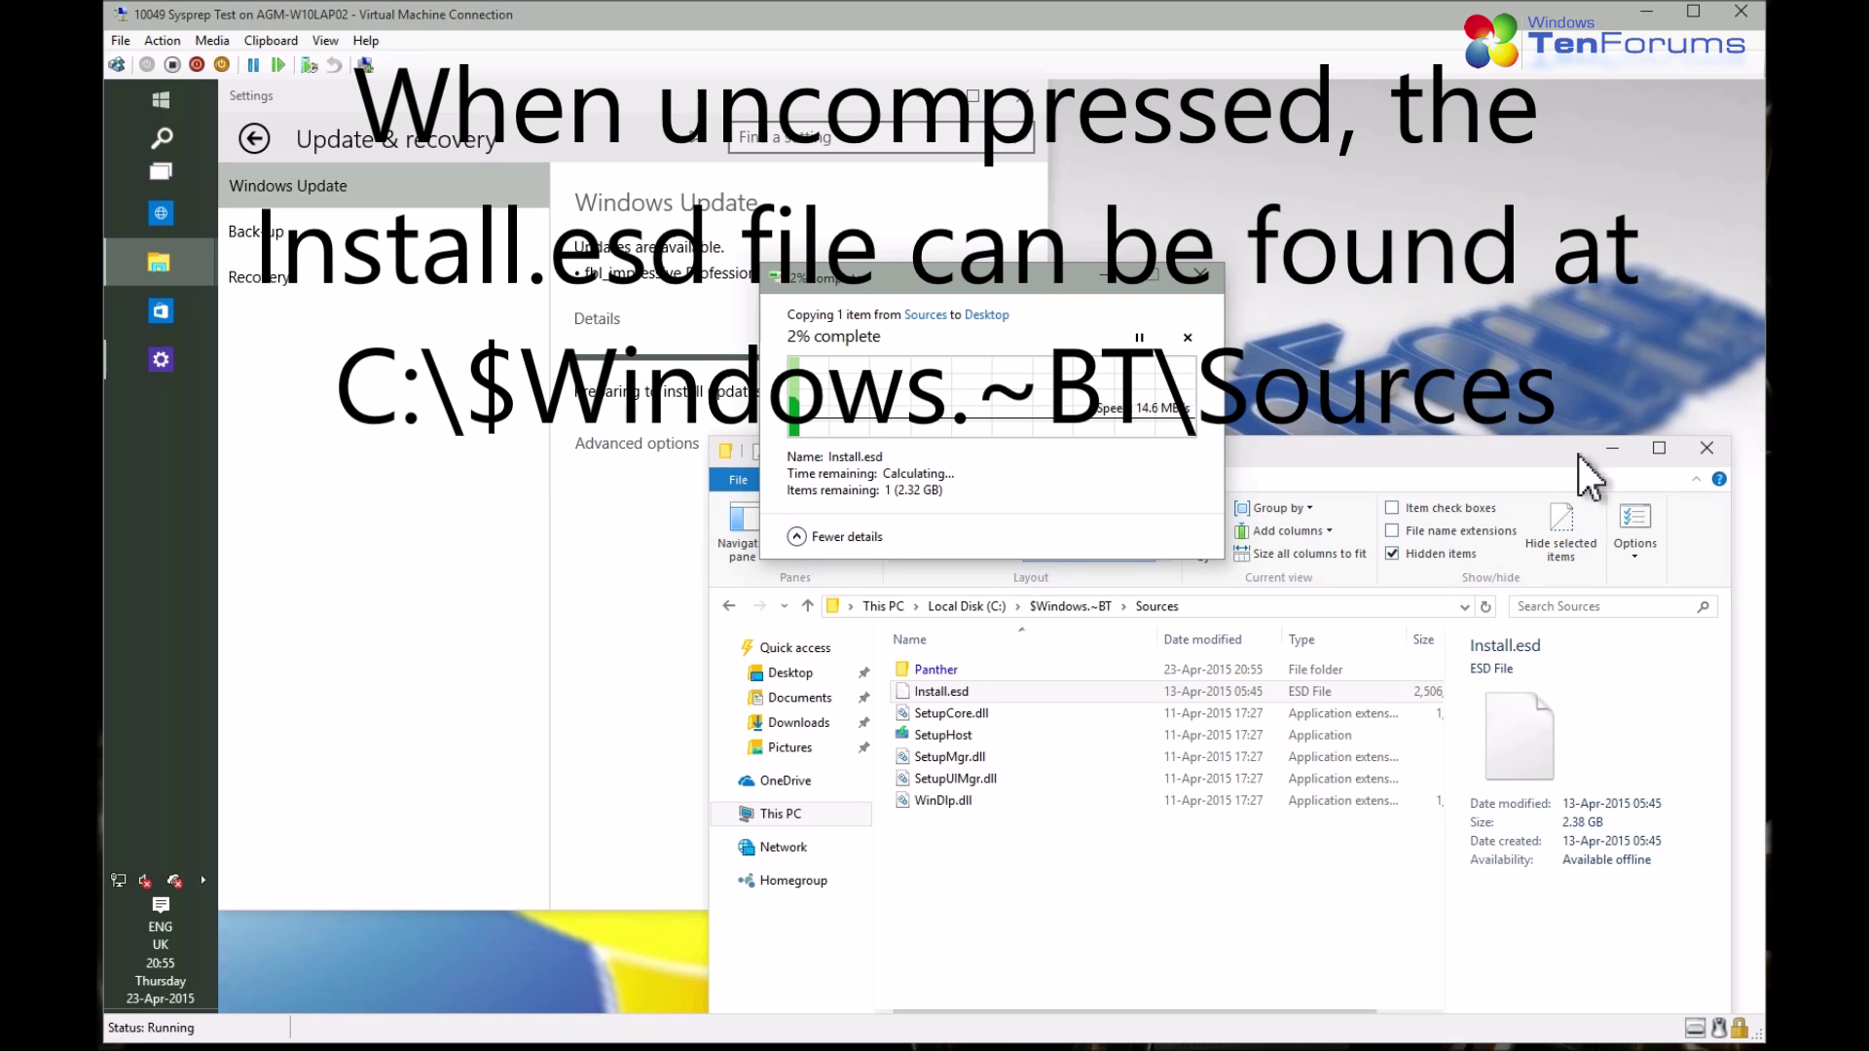
click(1702, 449)
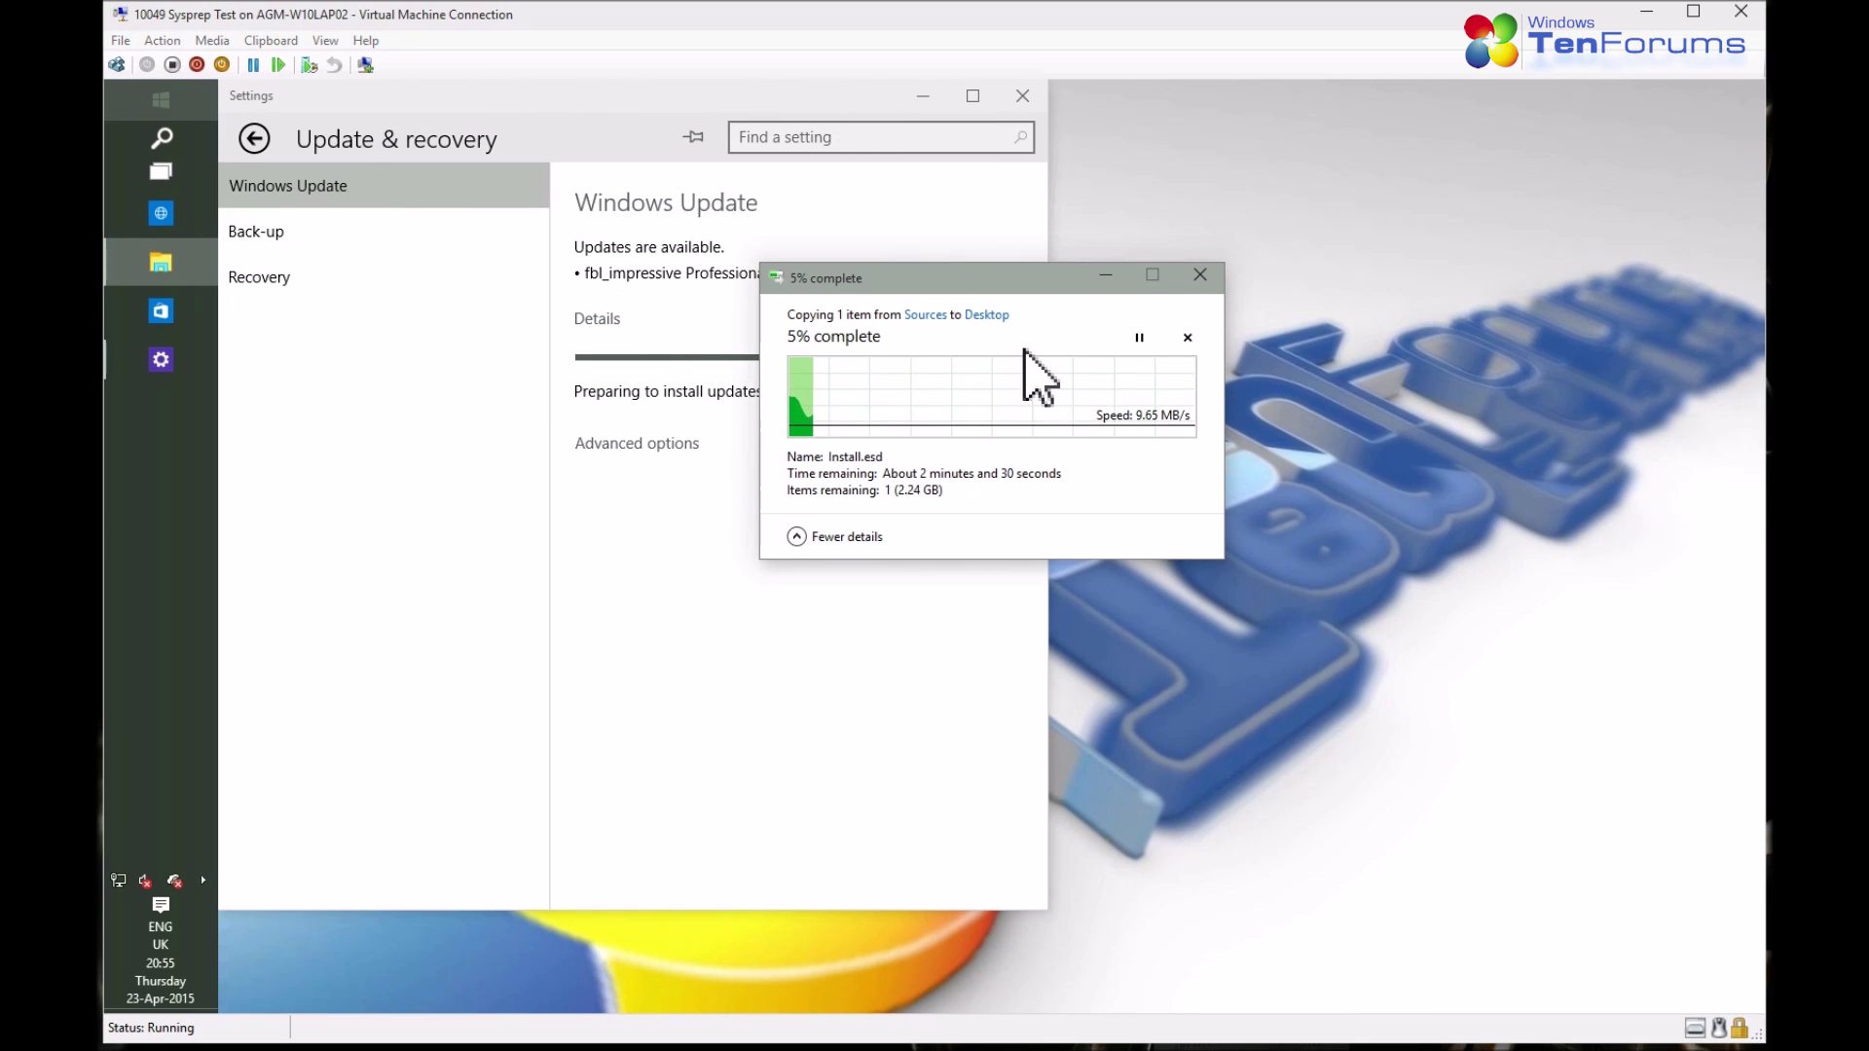
Set the VM's Network Adapter virtual switch to Not connected
key(ctrl+s)
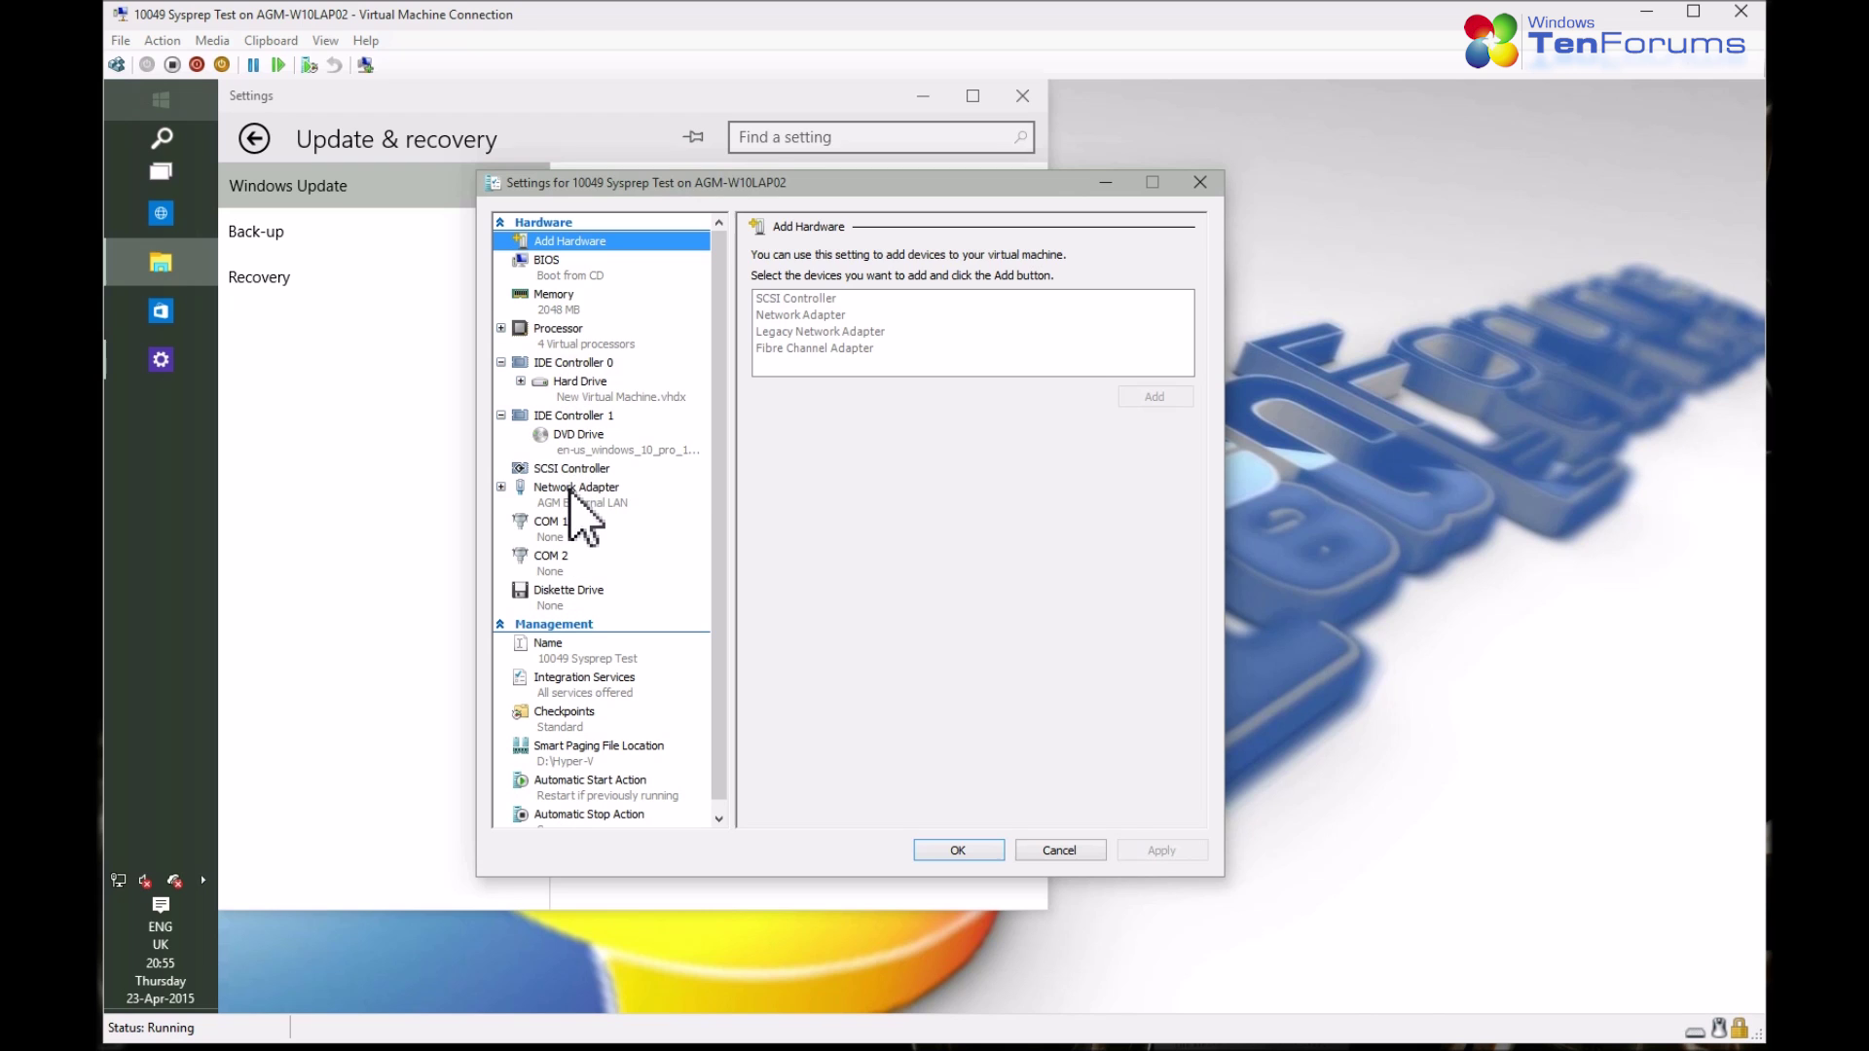
click(573, 494)
click(906, 294)
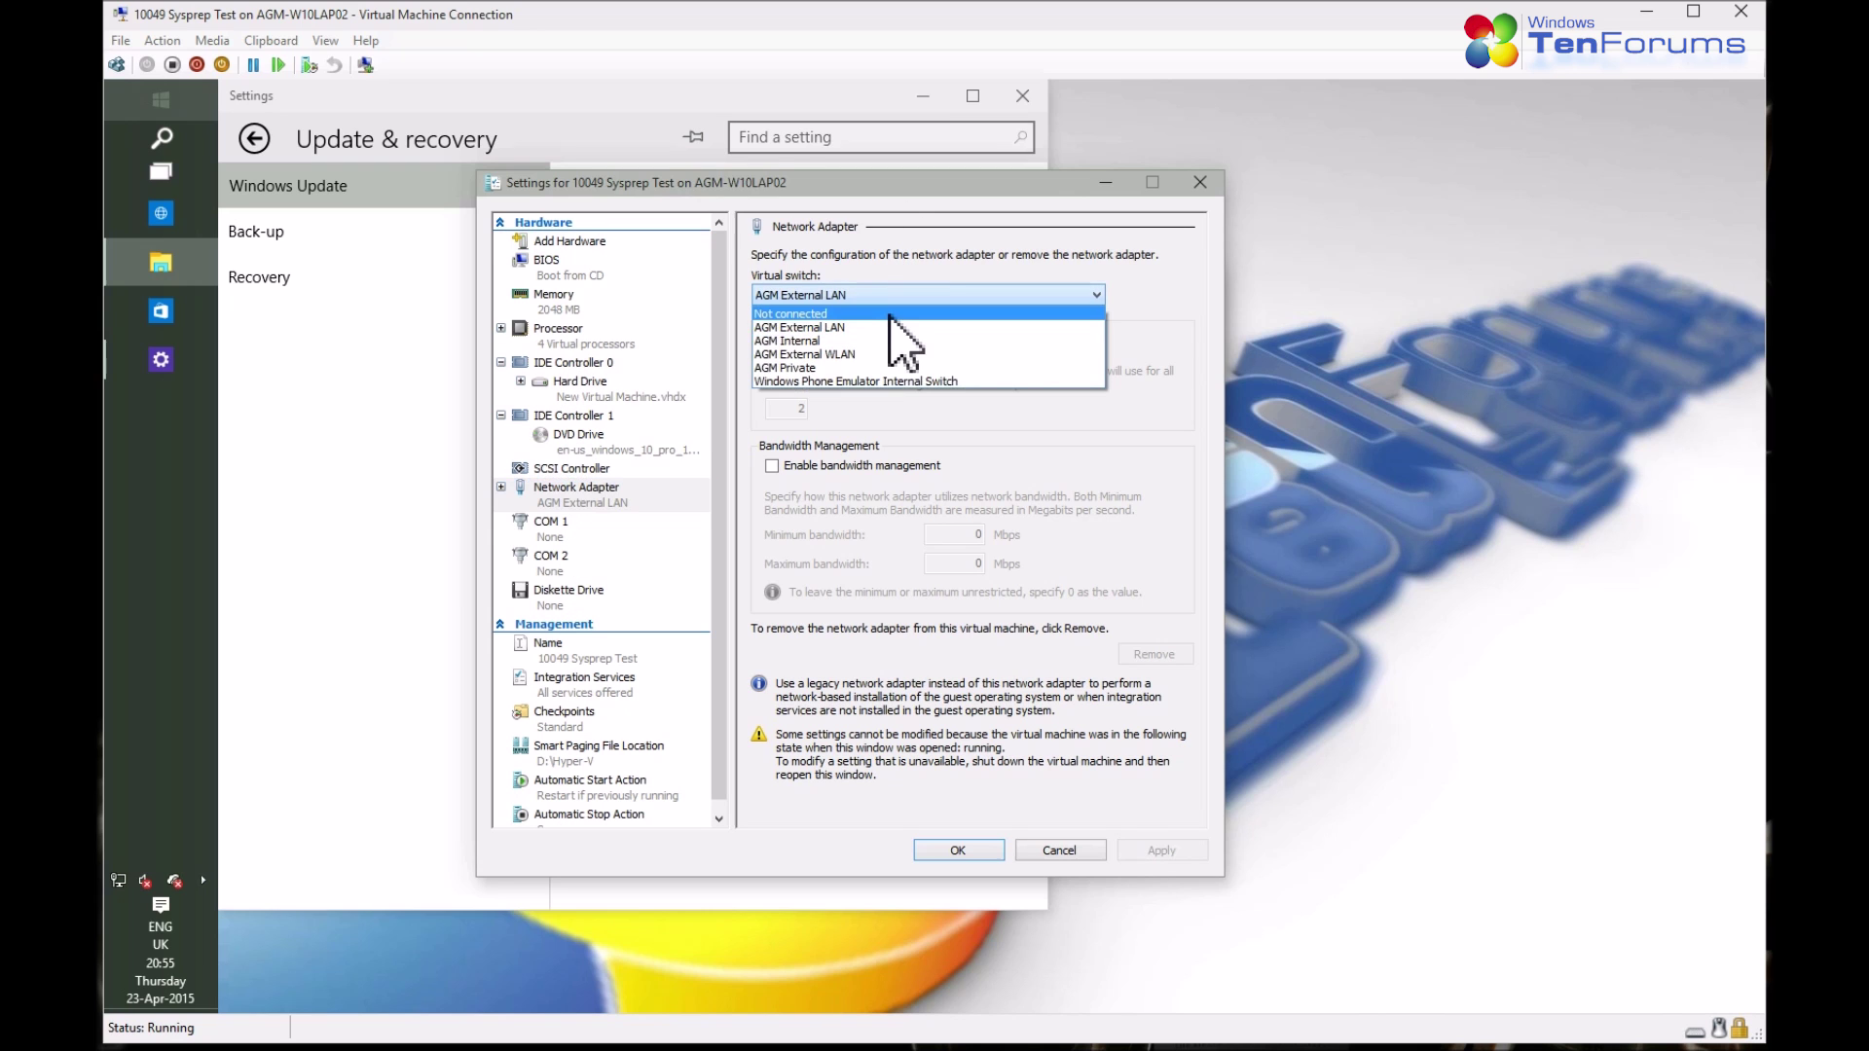
click(891, 362)
click(956, 849)
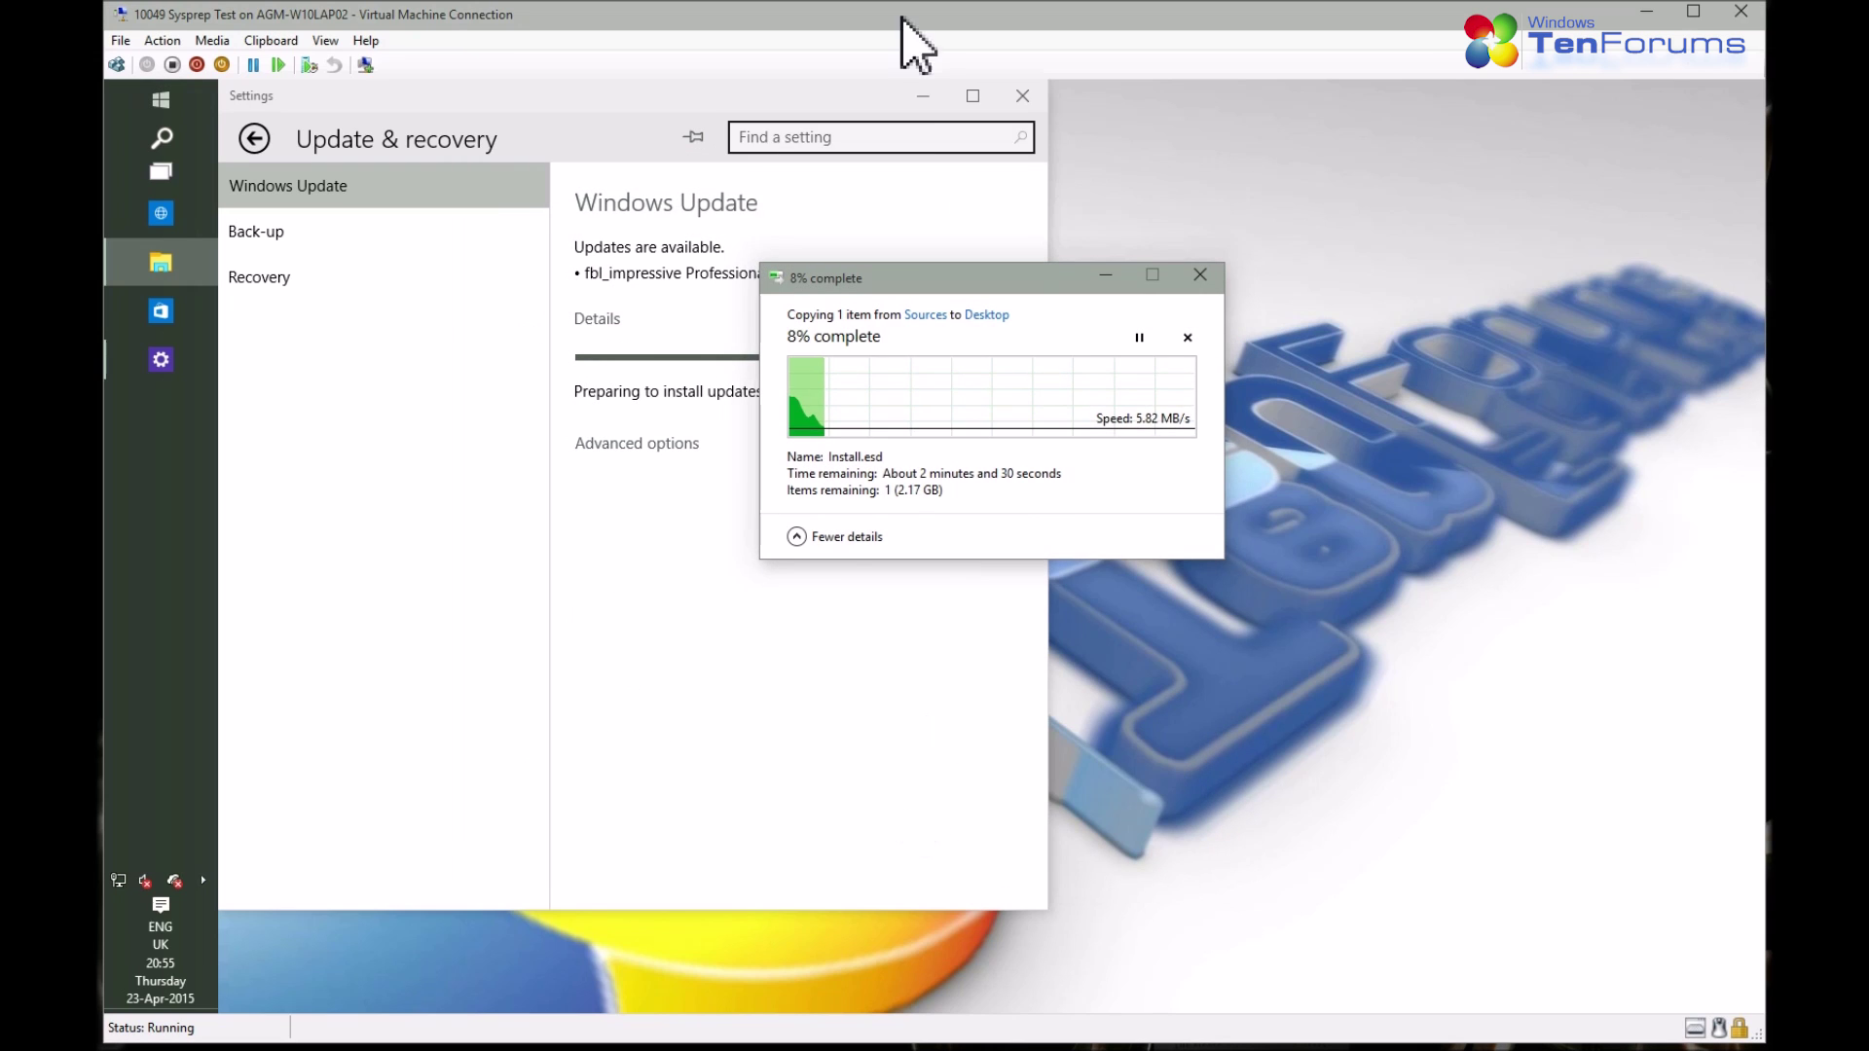
Let the Install.esd copy finish and confirm it sits in the Desktop folder
drag(1000, 282, 1322, 314)
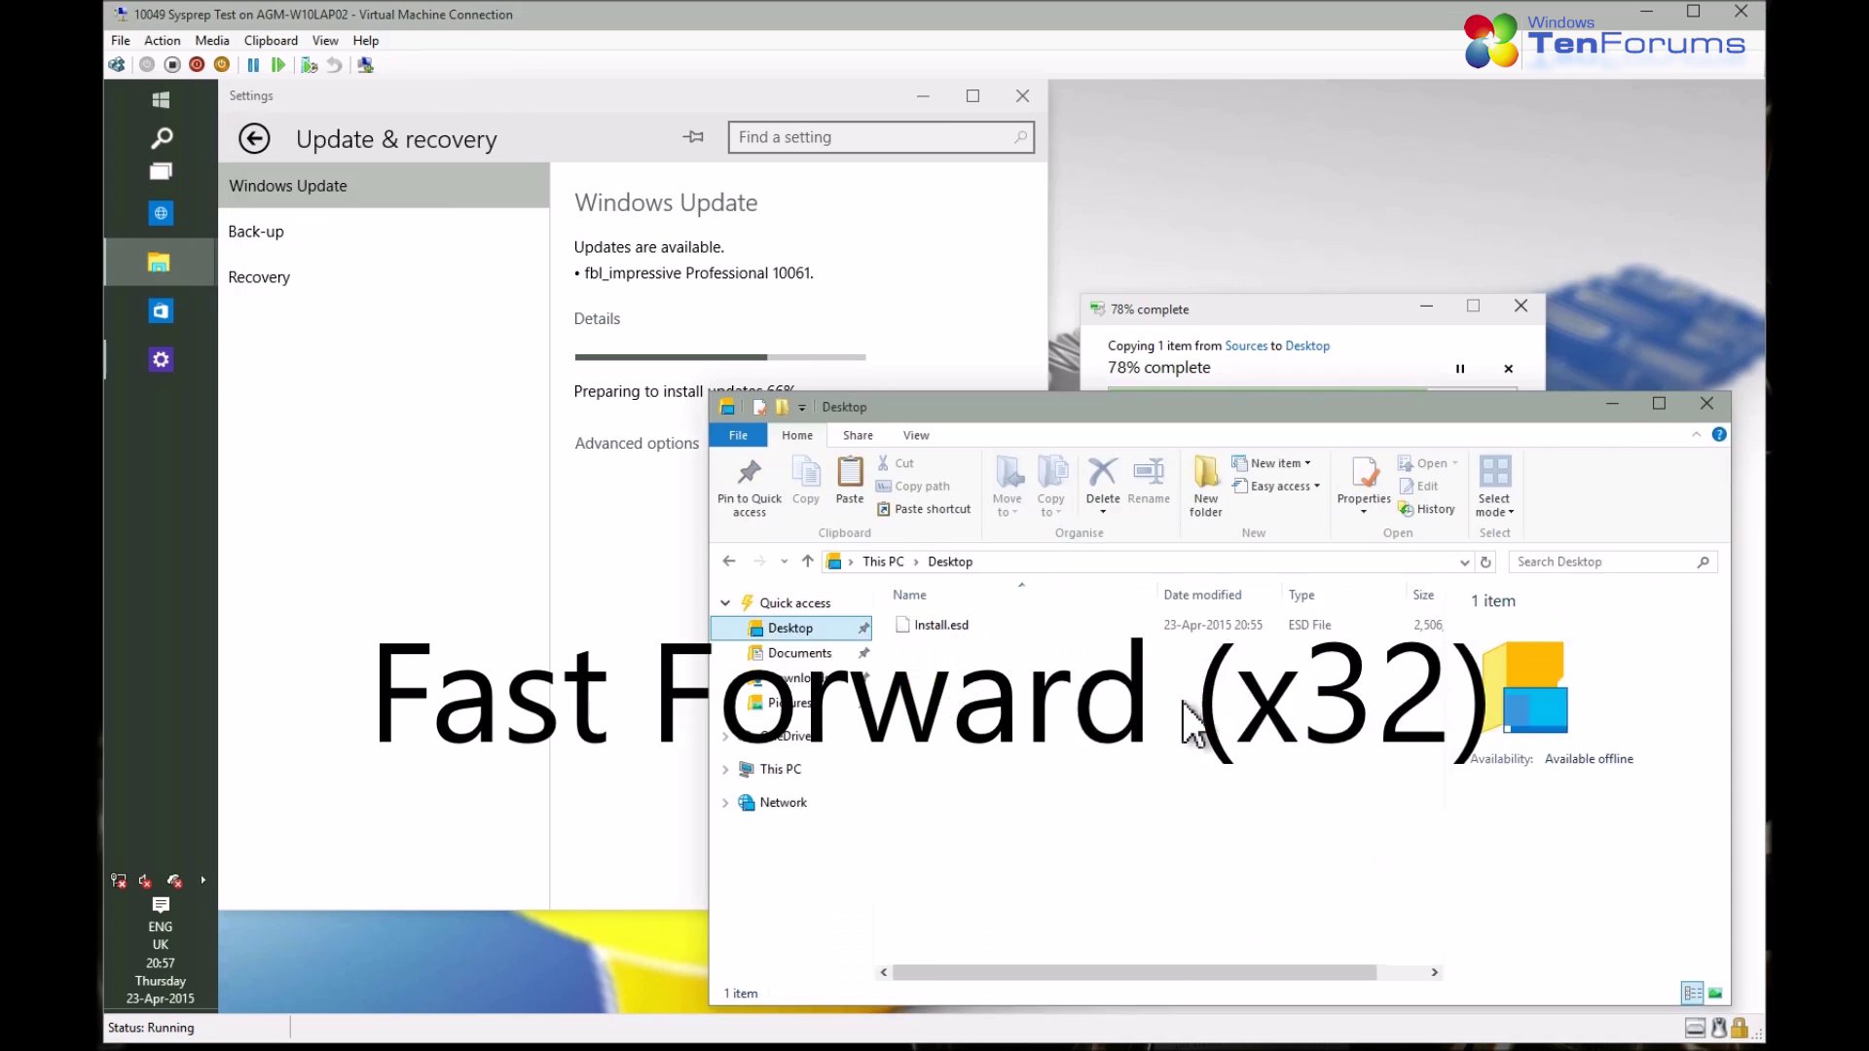
click(1308, 346)
drag(1135, 414, 731, 410)
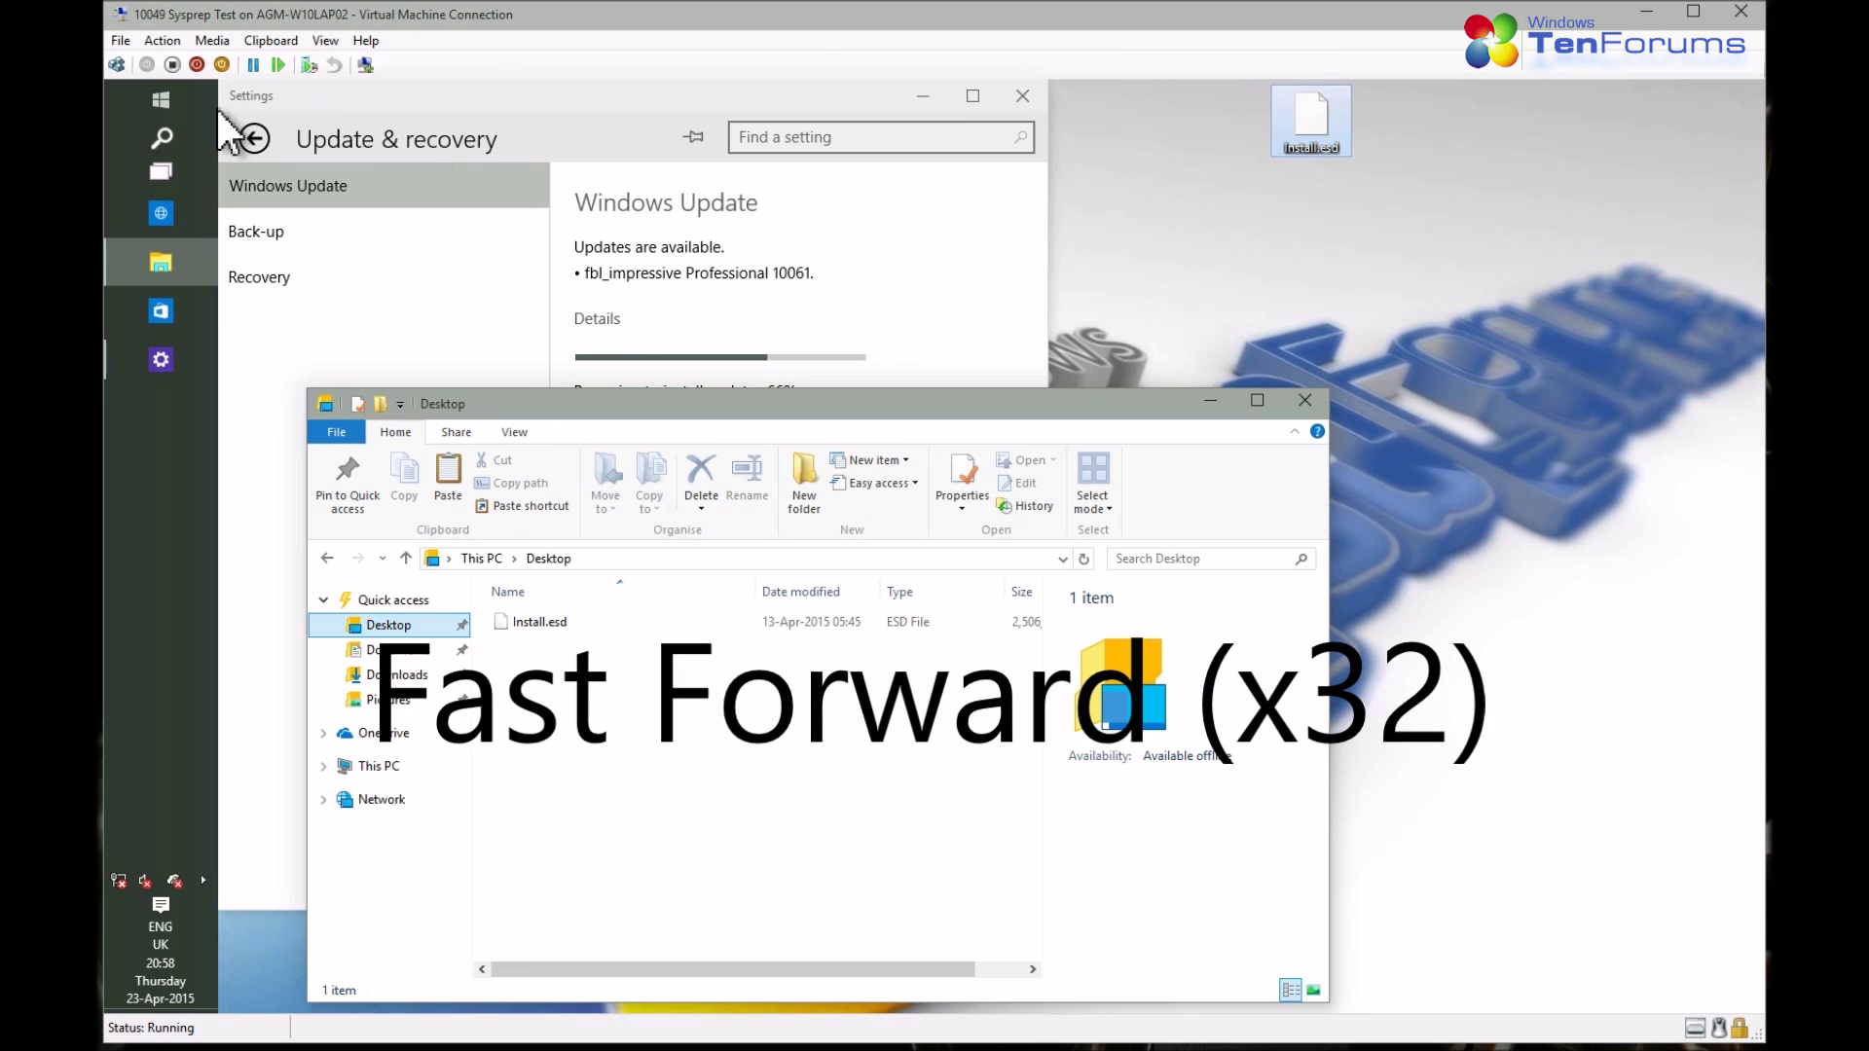
click(156, 105)
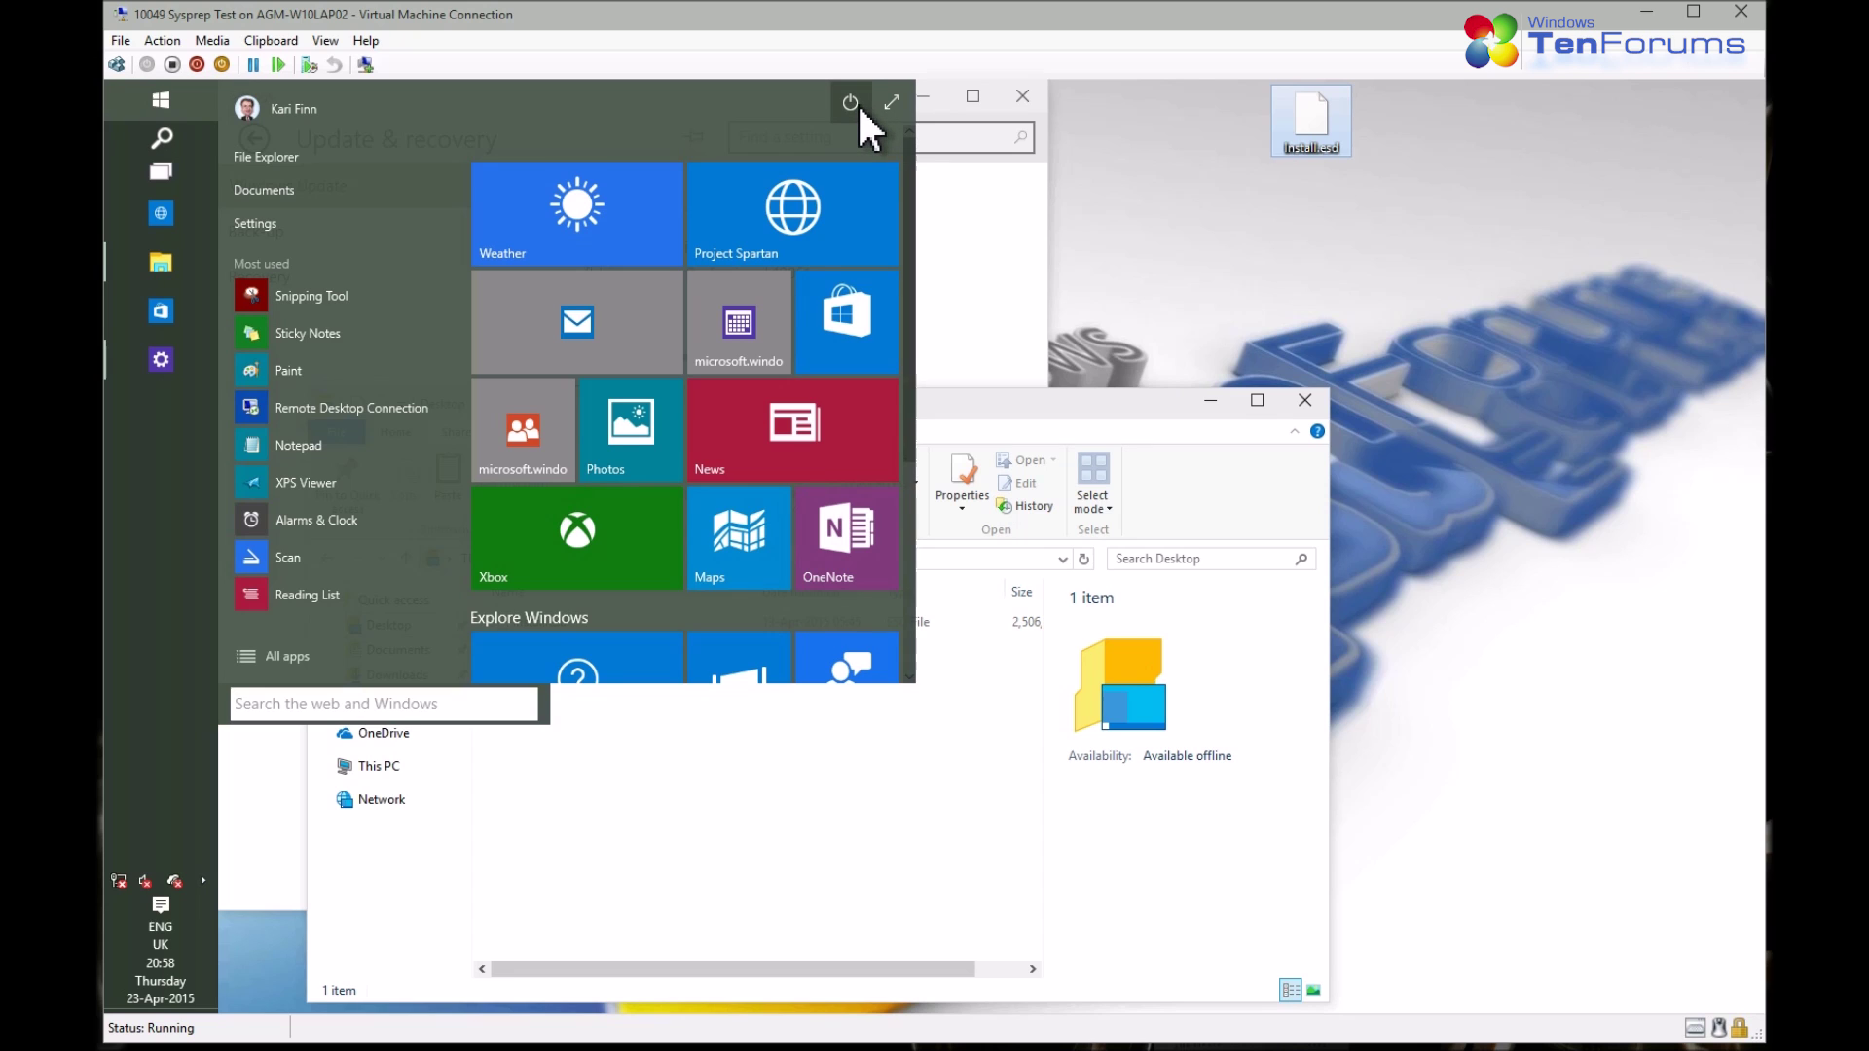
Restart the virtual machine from the Start menu's power options
click(856, 107)
click(845, 172)
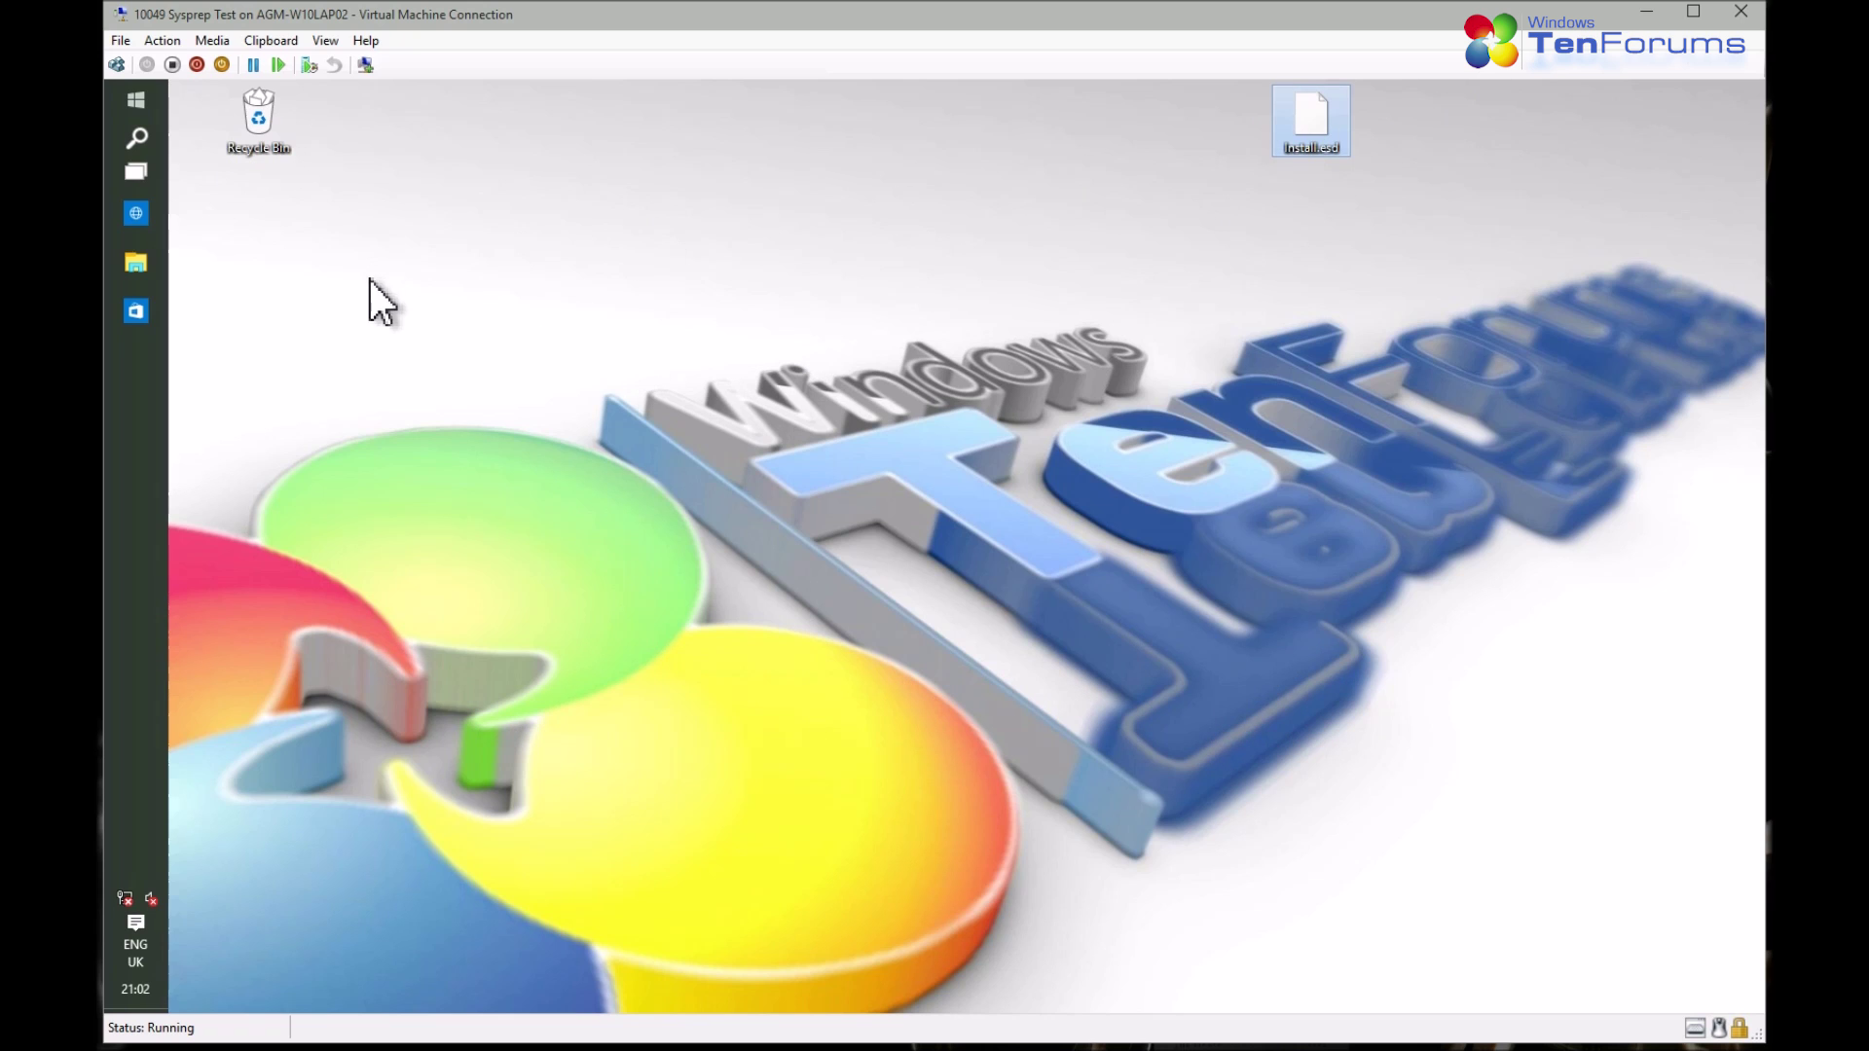
Check in the VM settings that the Network Adapter is Not connected
click(124, 43)
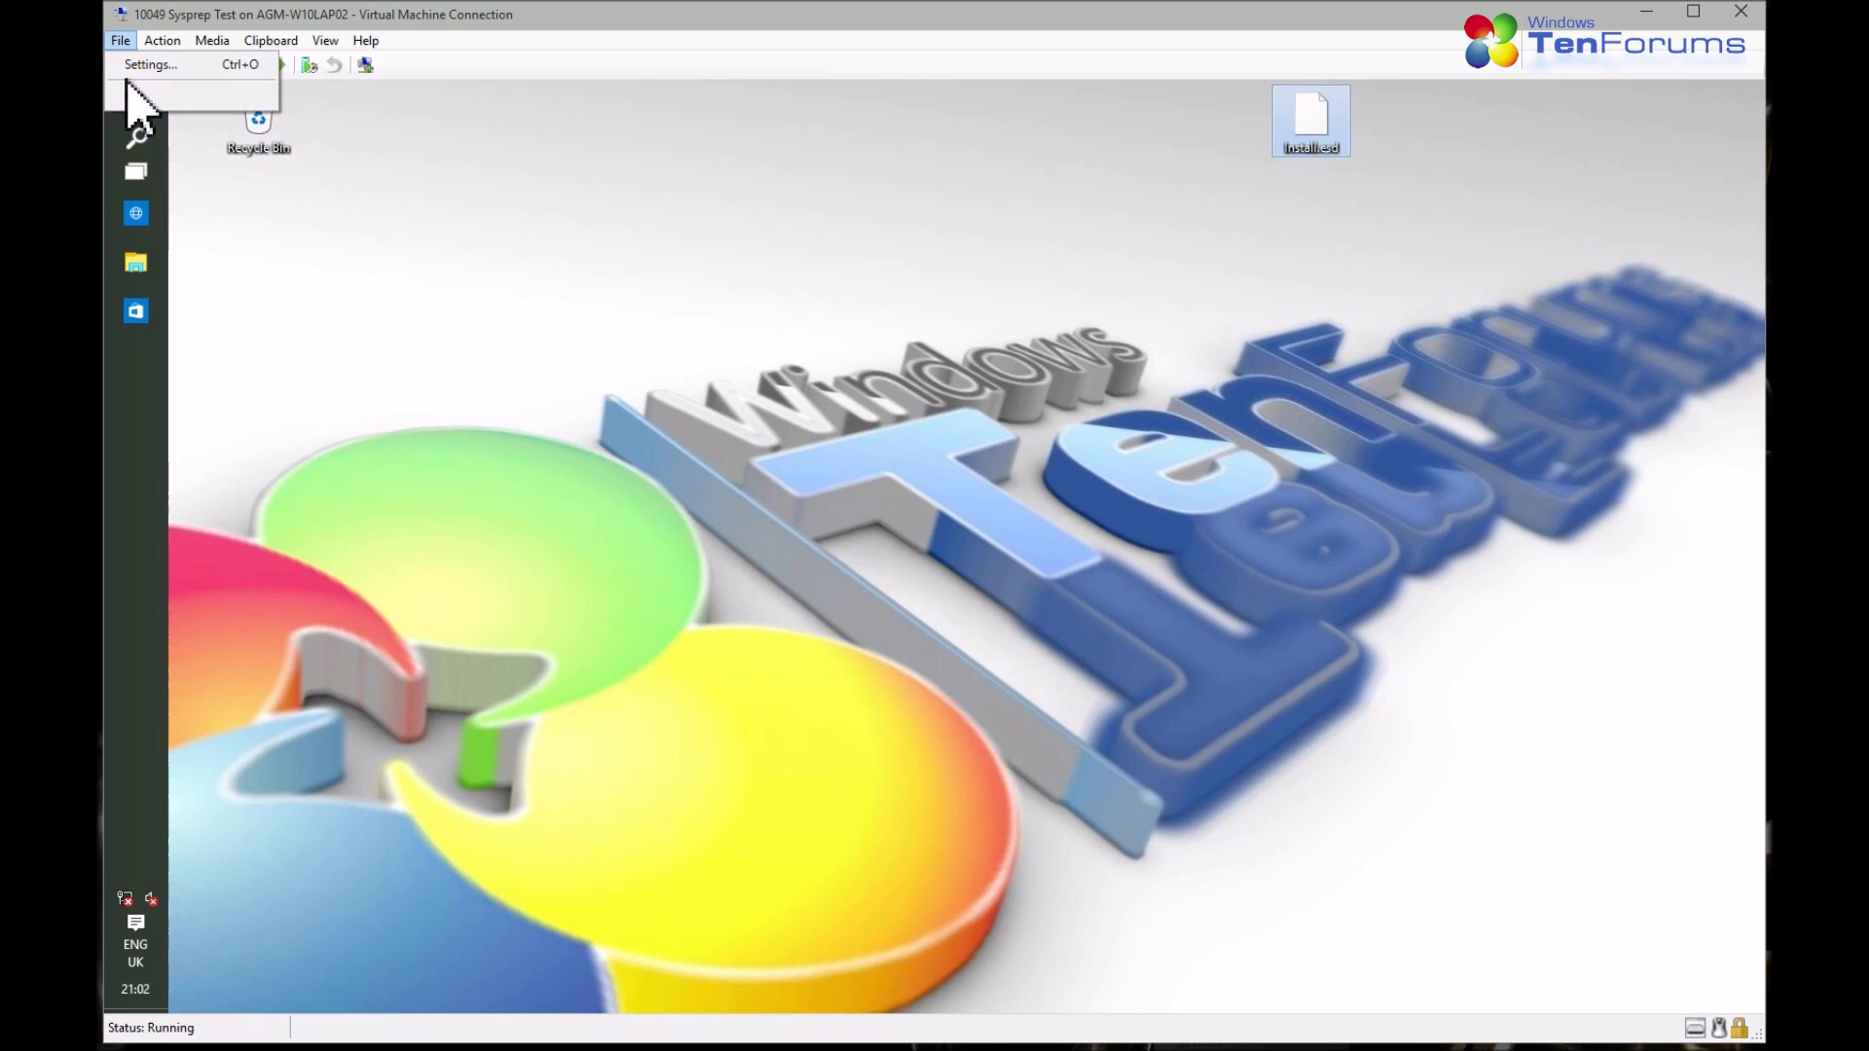
click(146, 64)
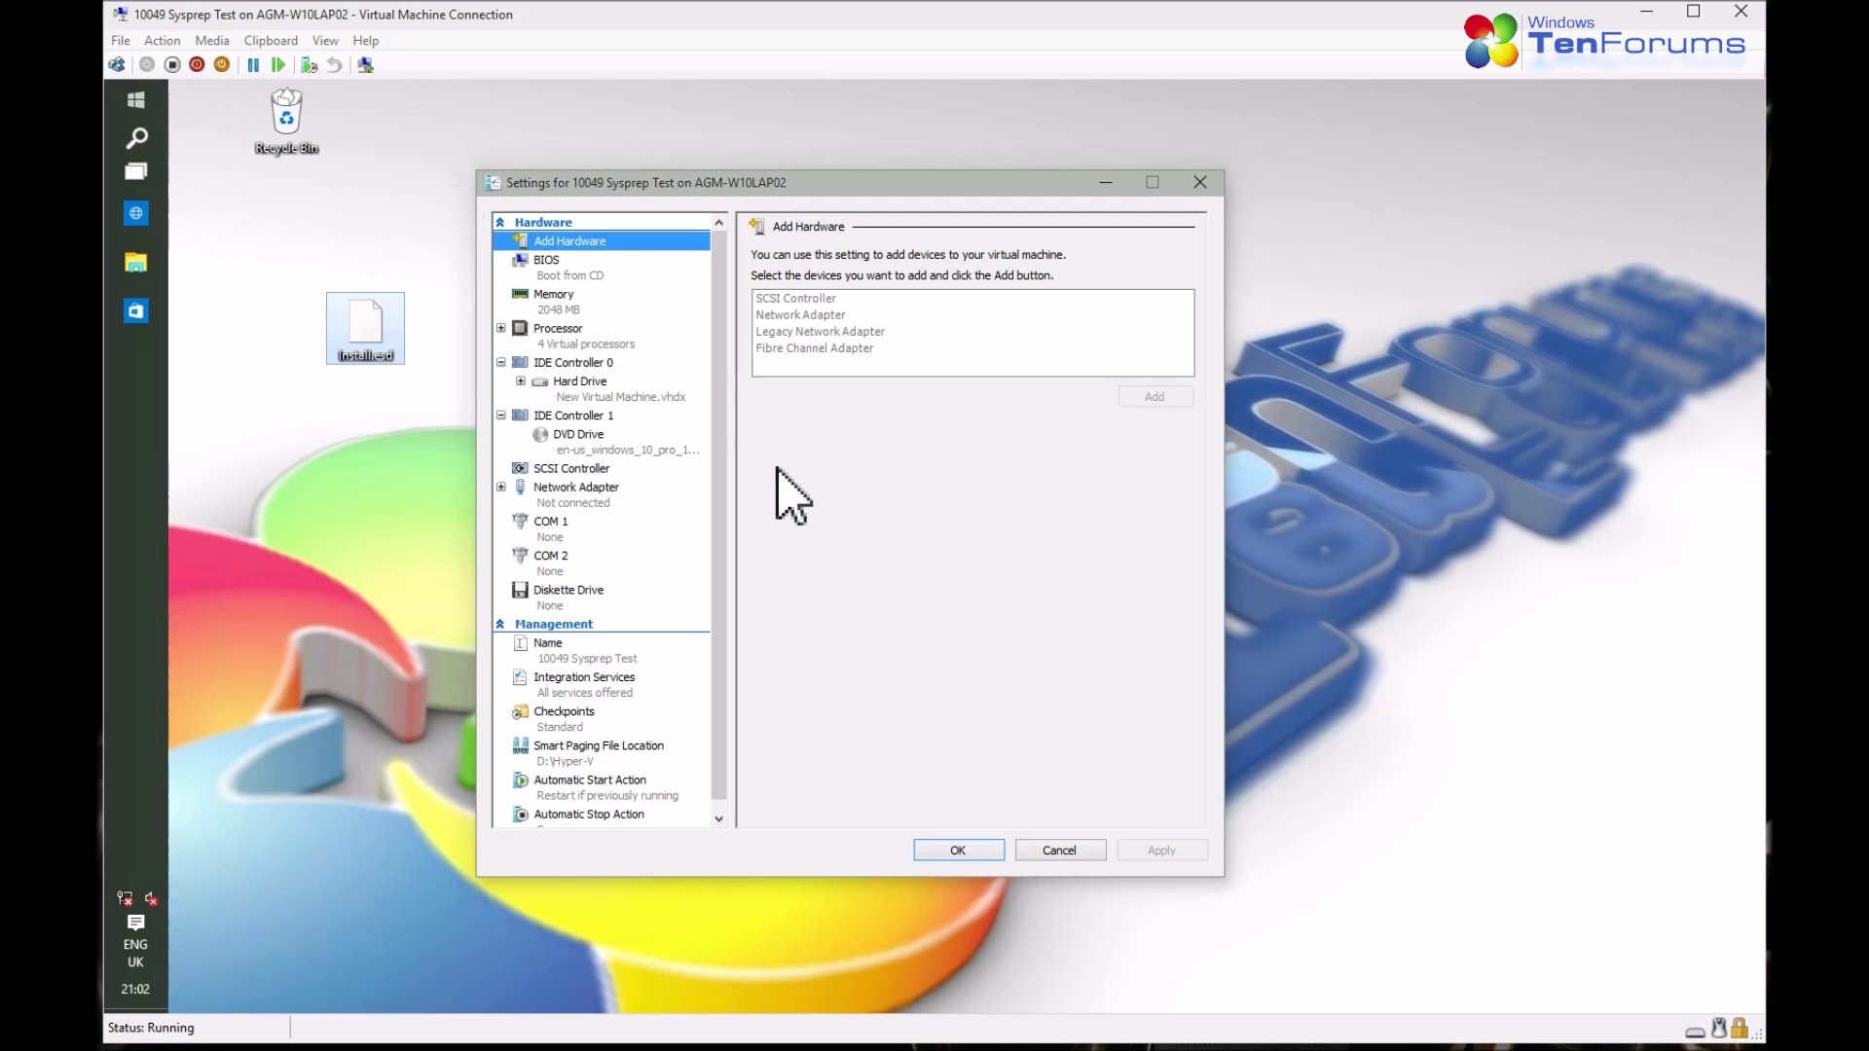
click(575, 492)
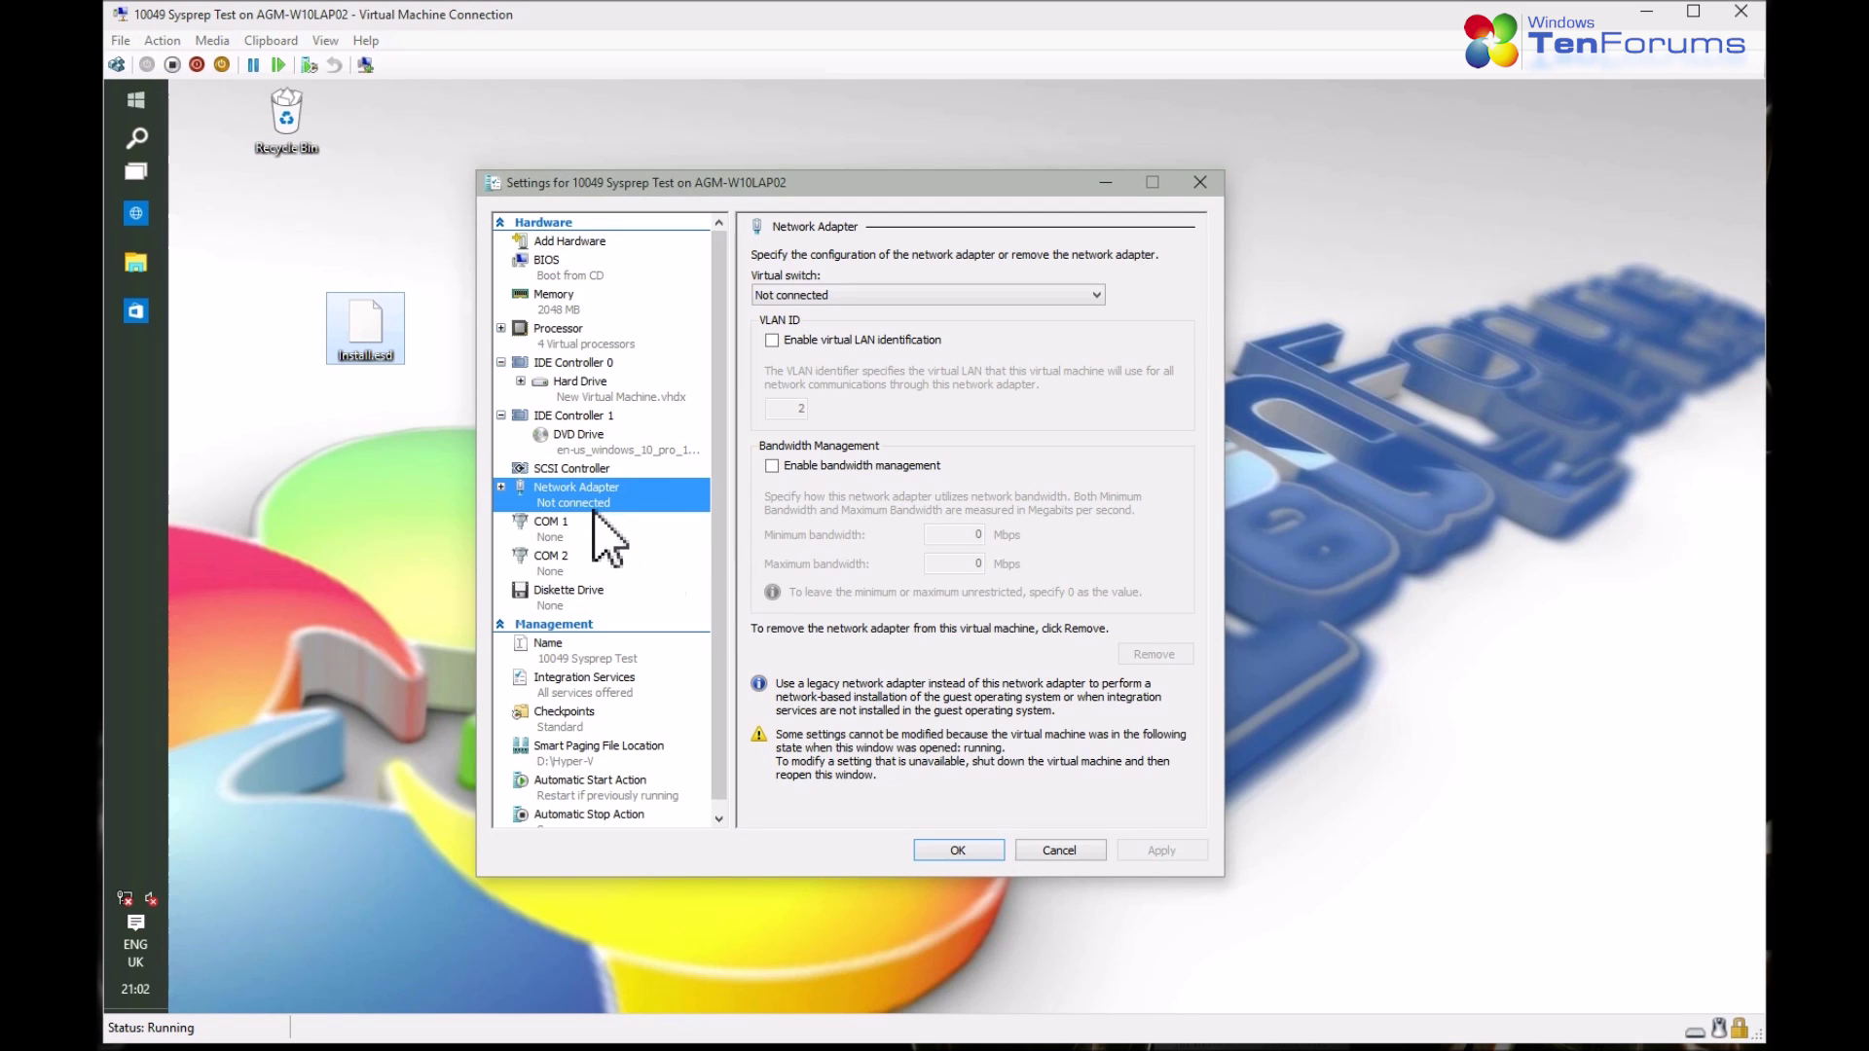
View Update & recovery to see the update check fail offline, then close Settings
click(129, 95)
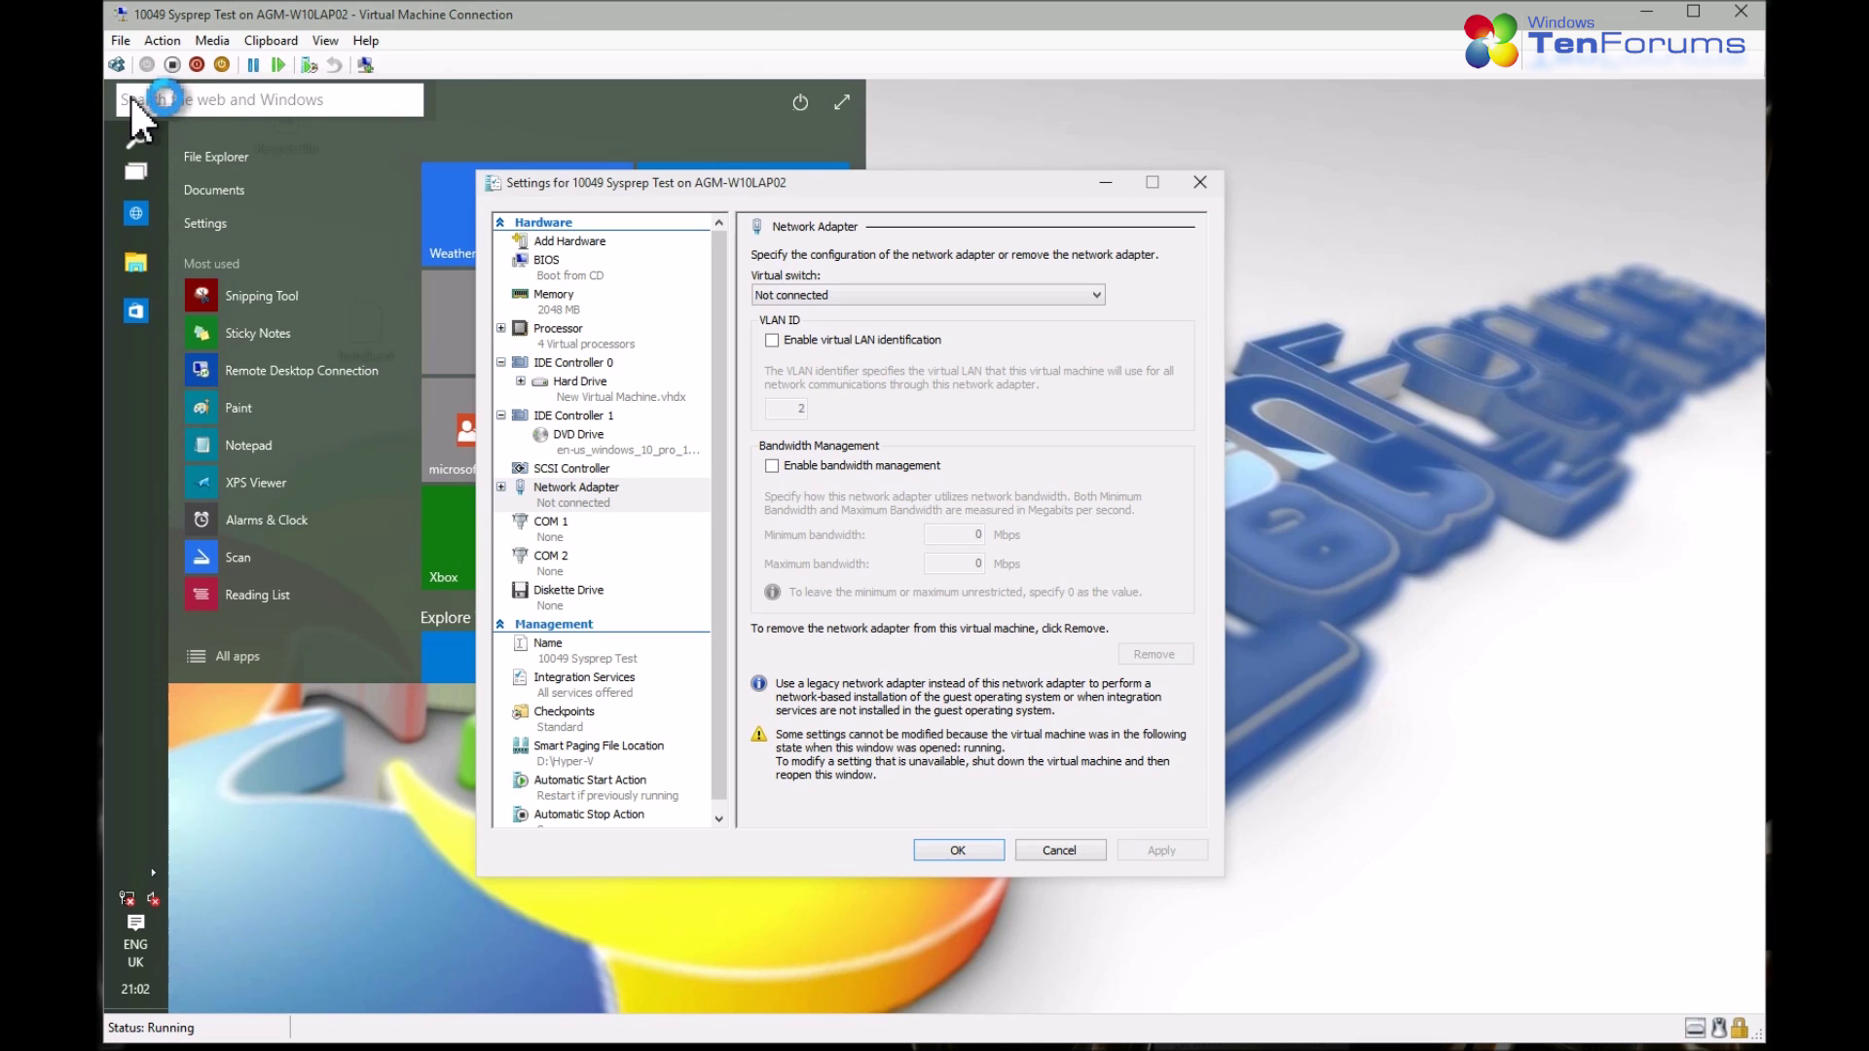
click(242, 222)
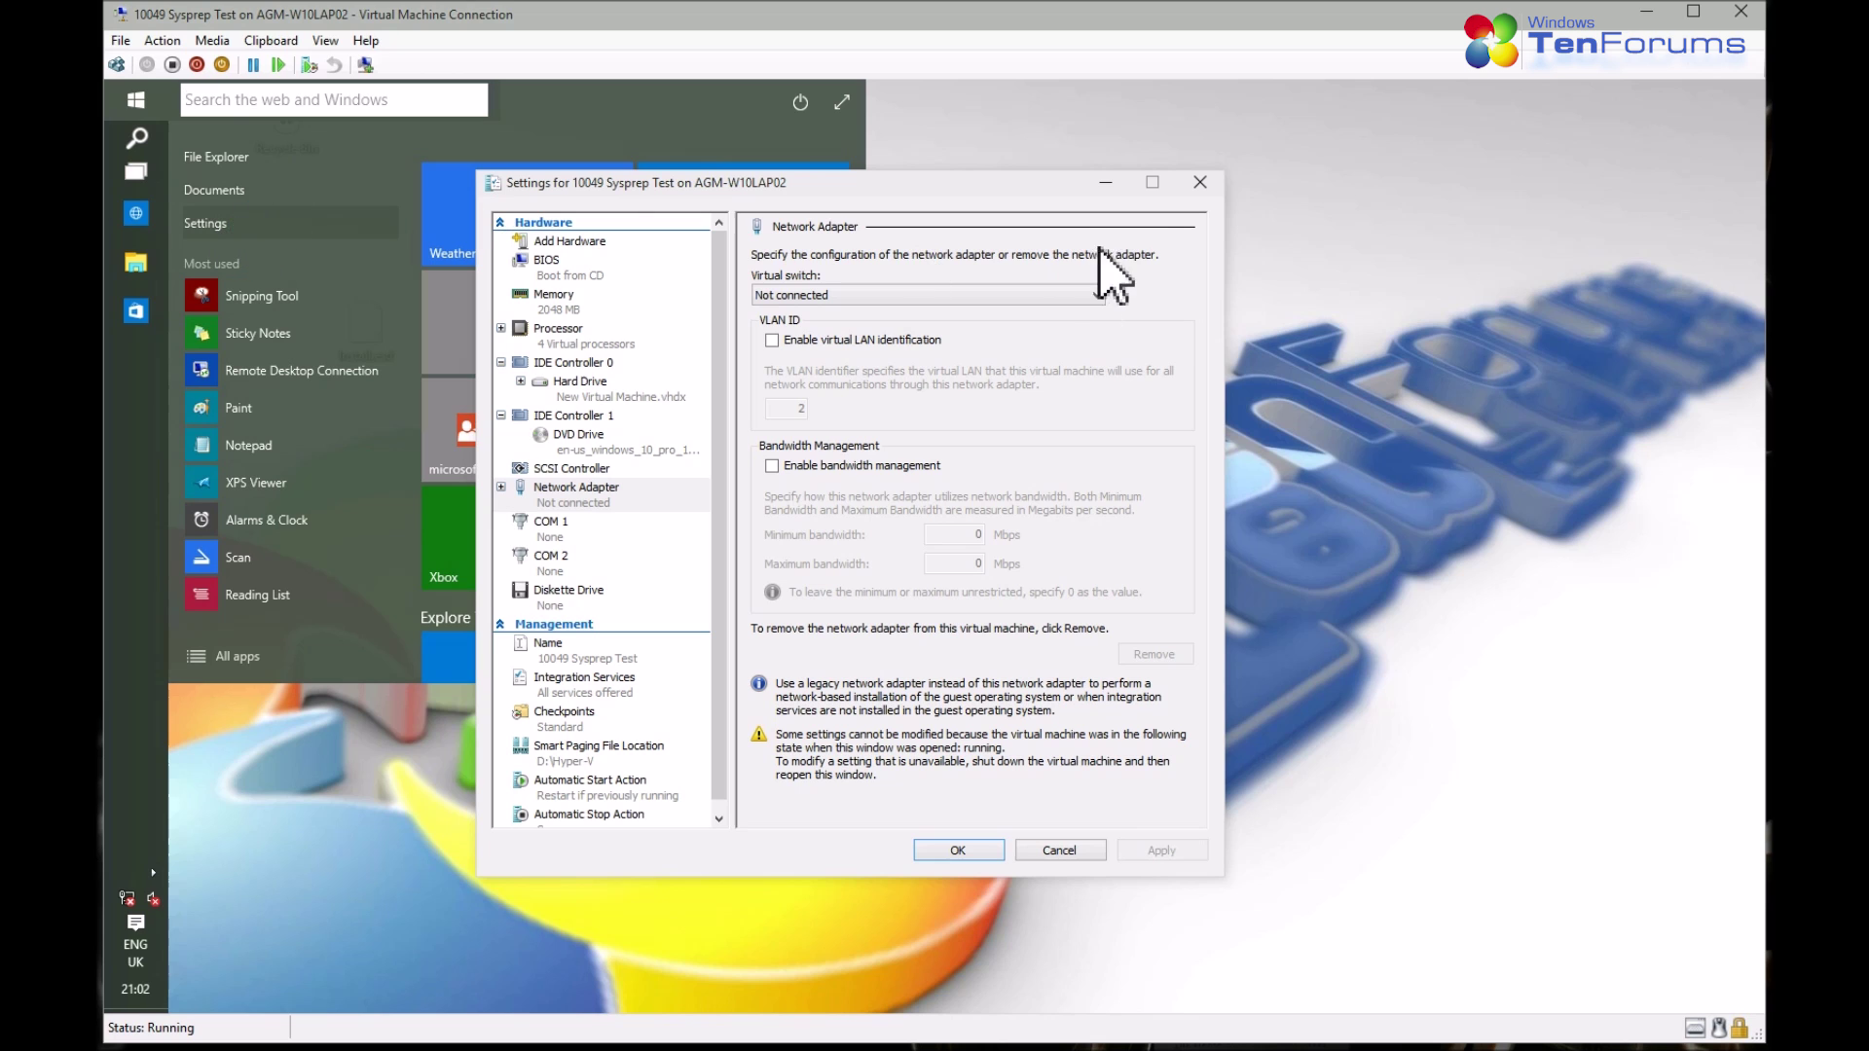
click(1106, 182)
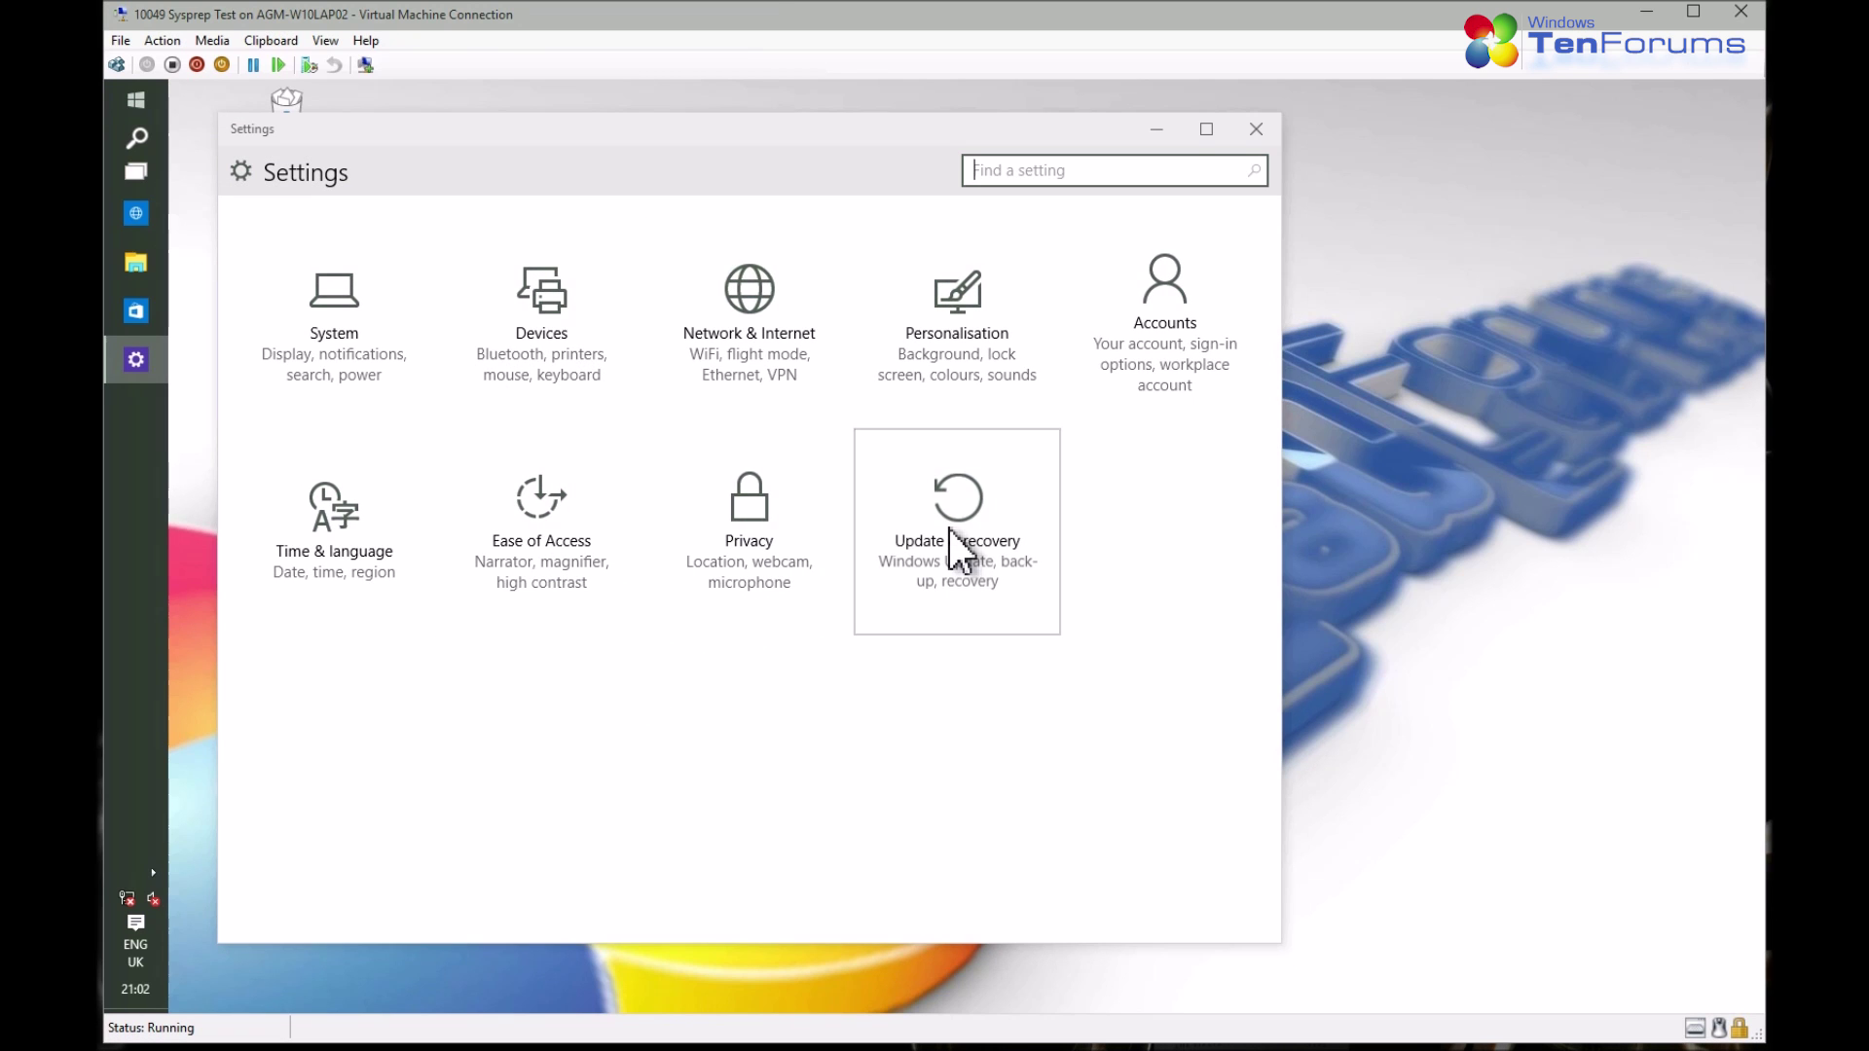
click(949, 529)
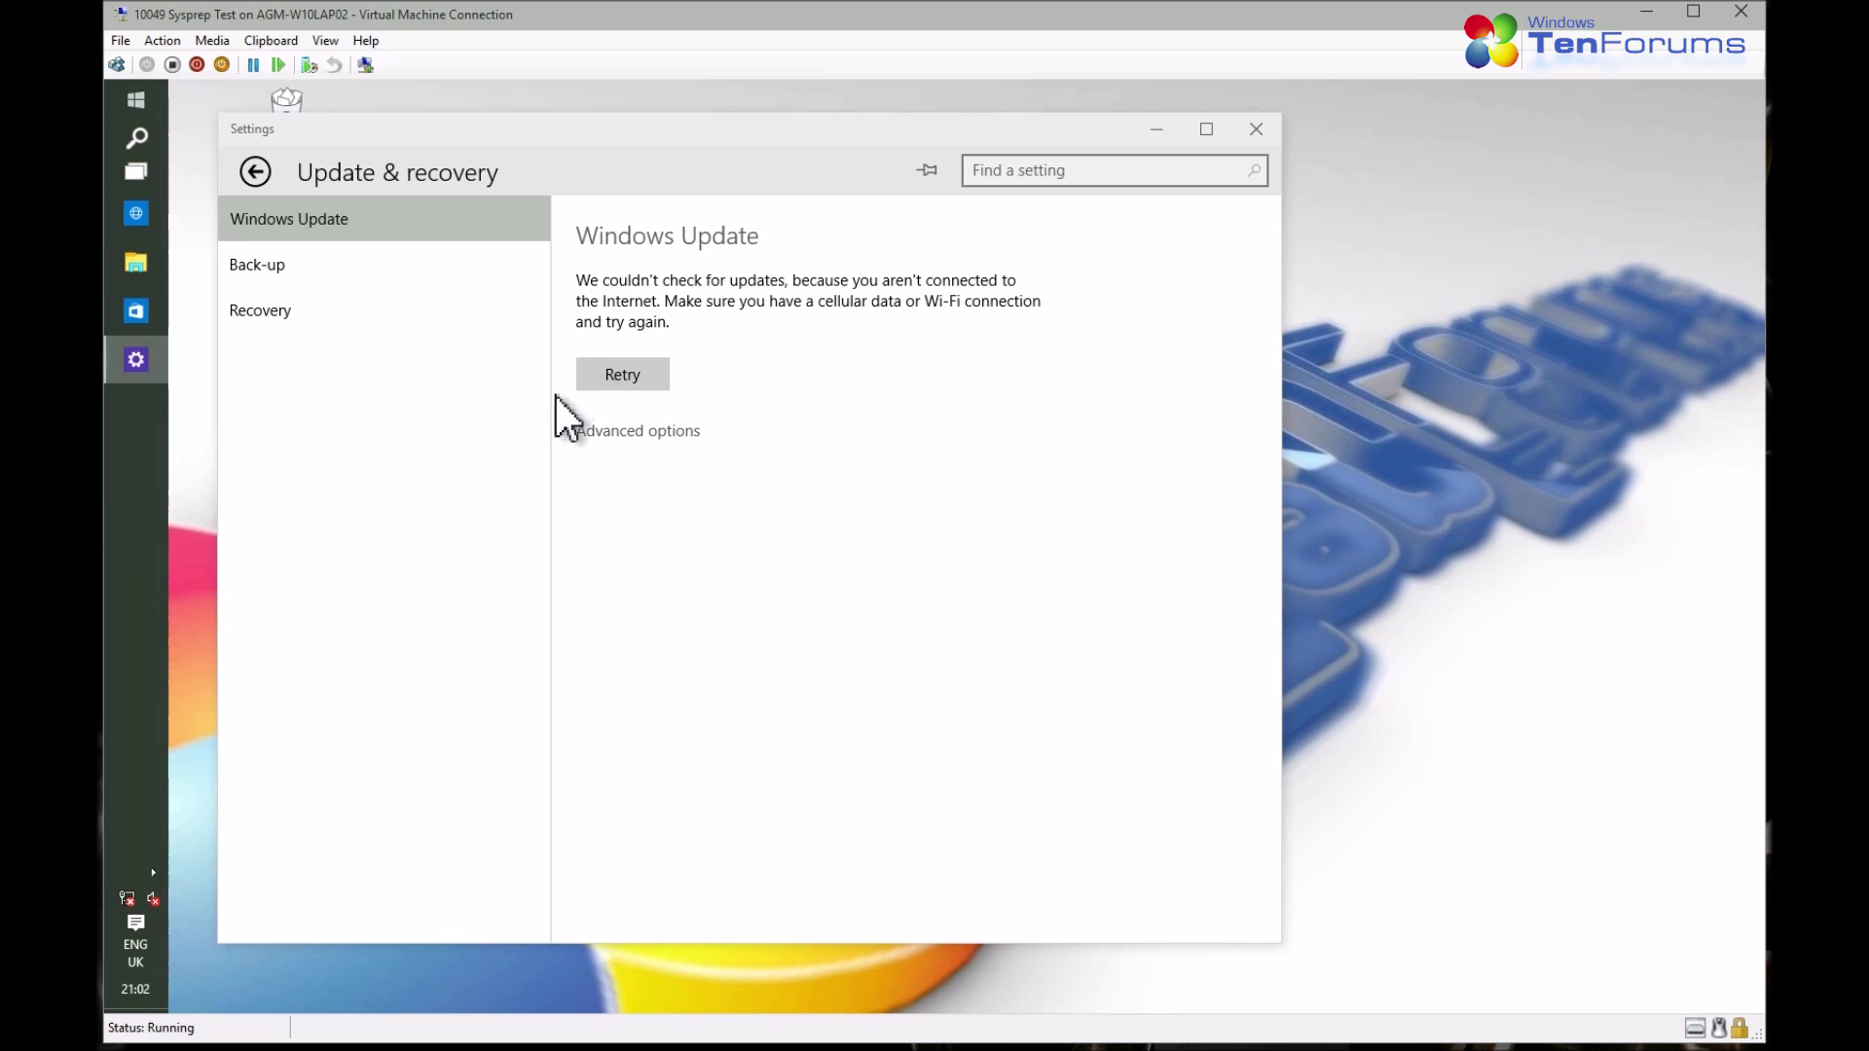
click(1255, 130)
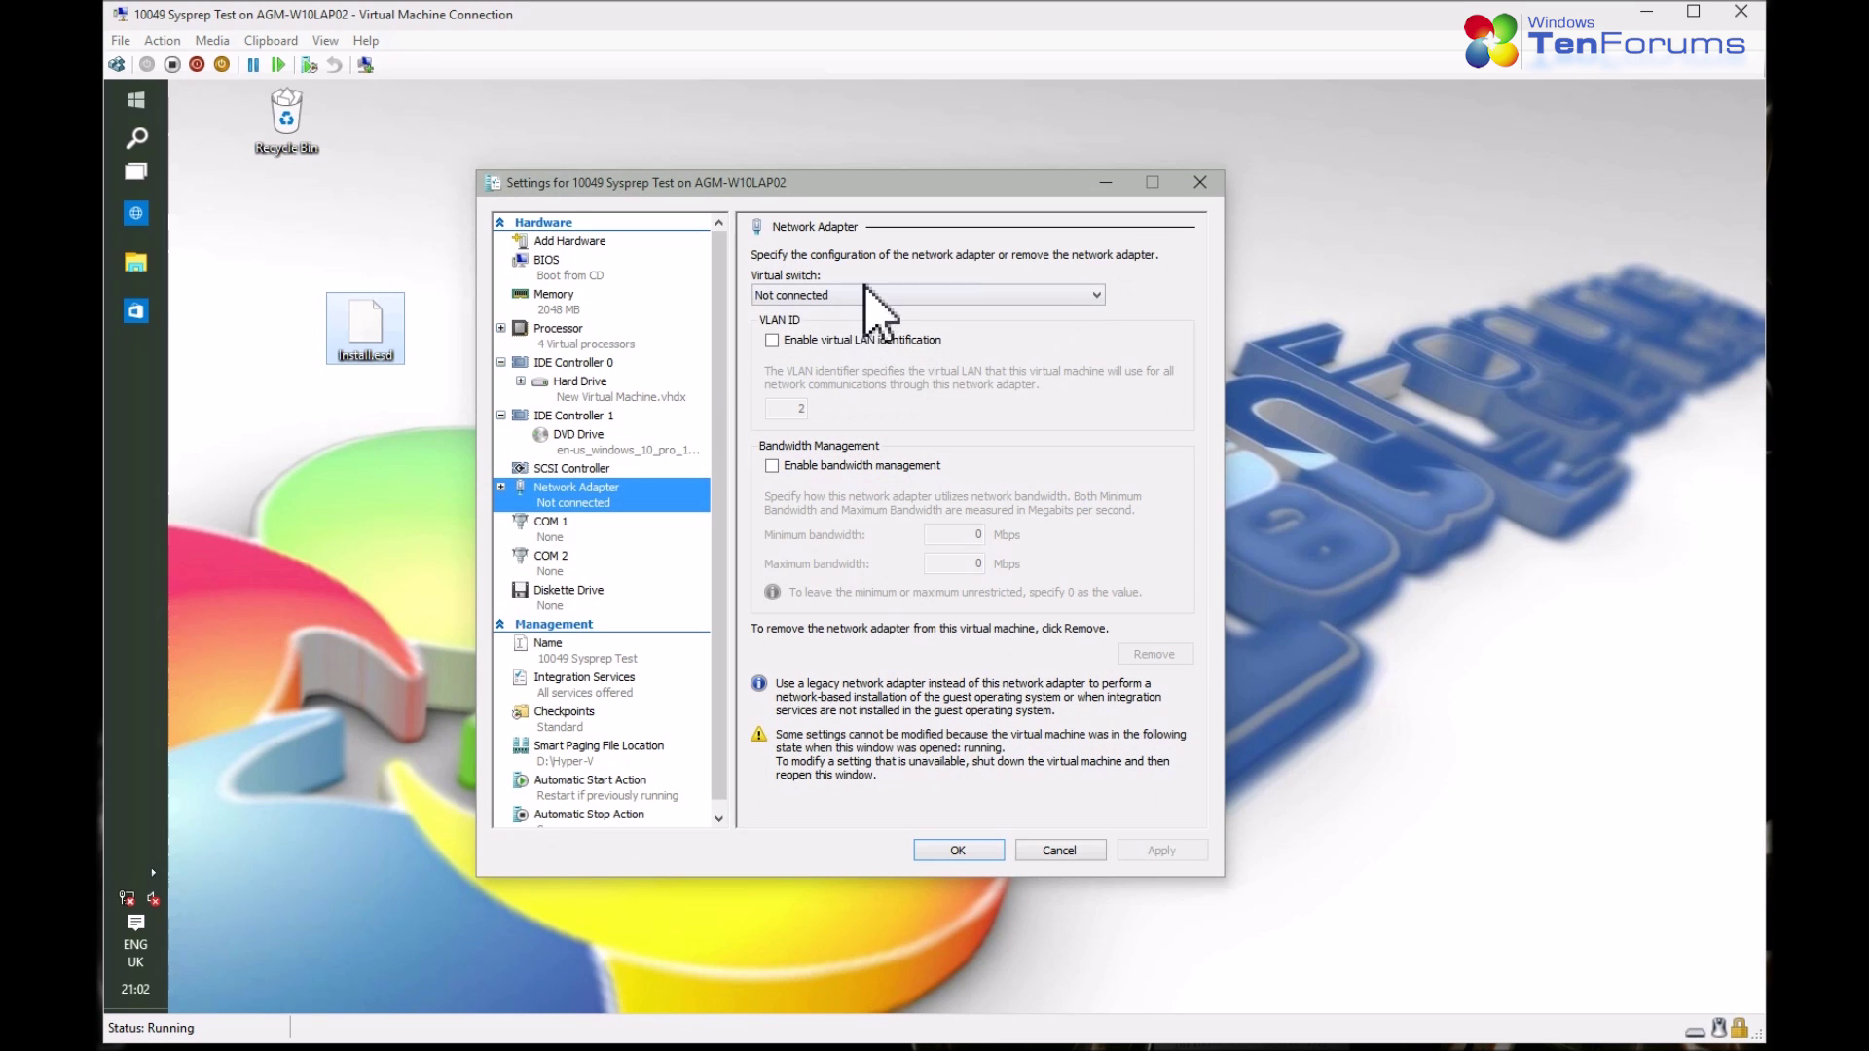
Set the Network Adapter's virtual switch back to AGM External LAN and launch the browser
click(862, 295)
click(851, 327)
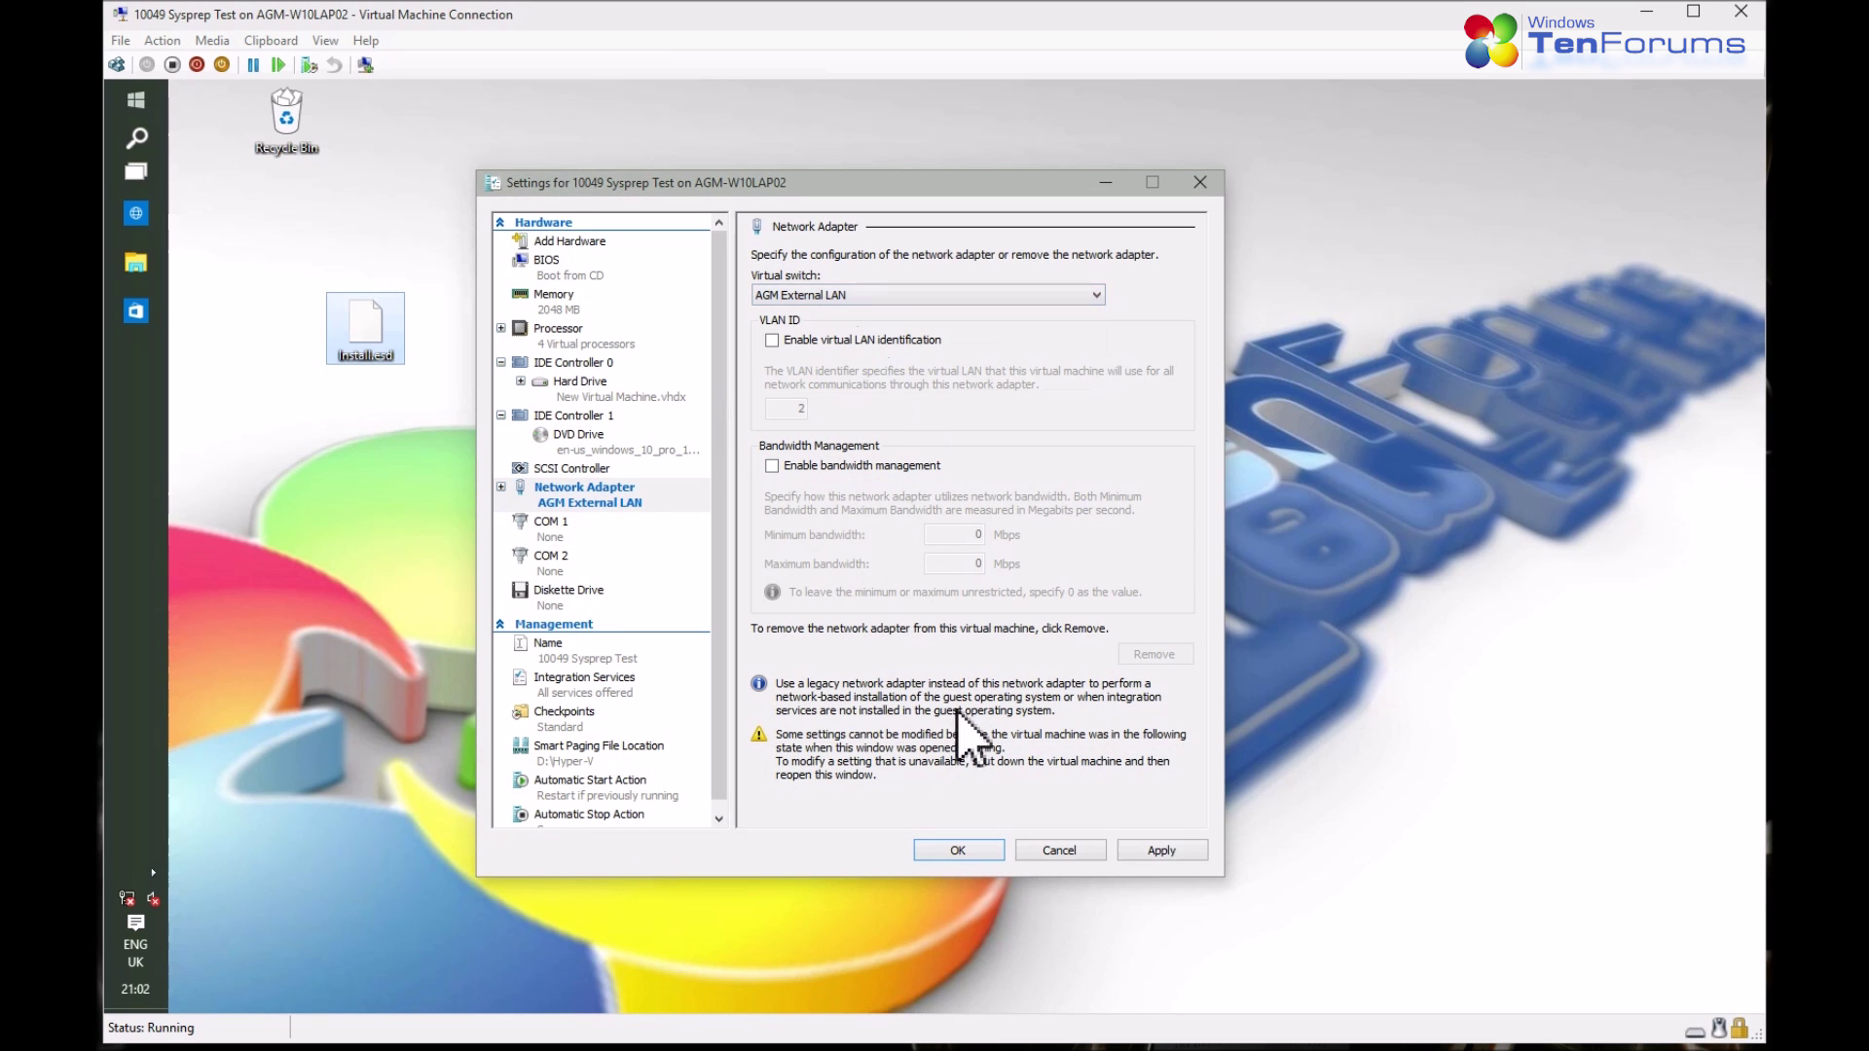
click(974, 850)
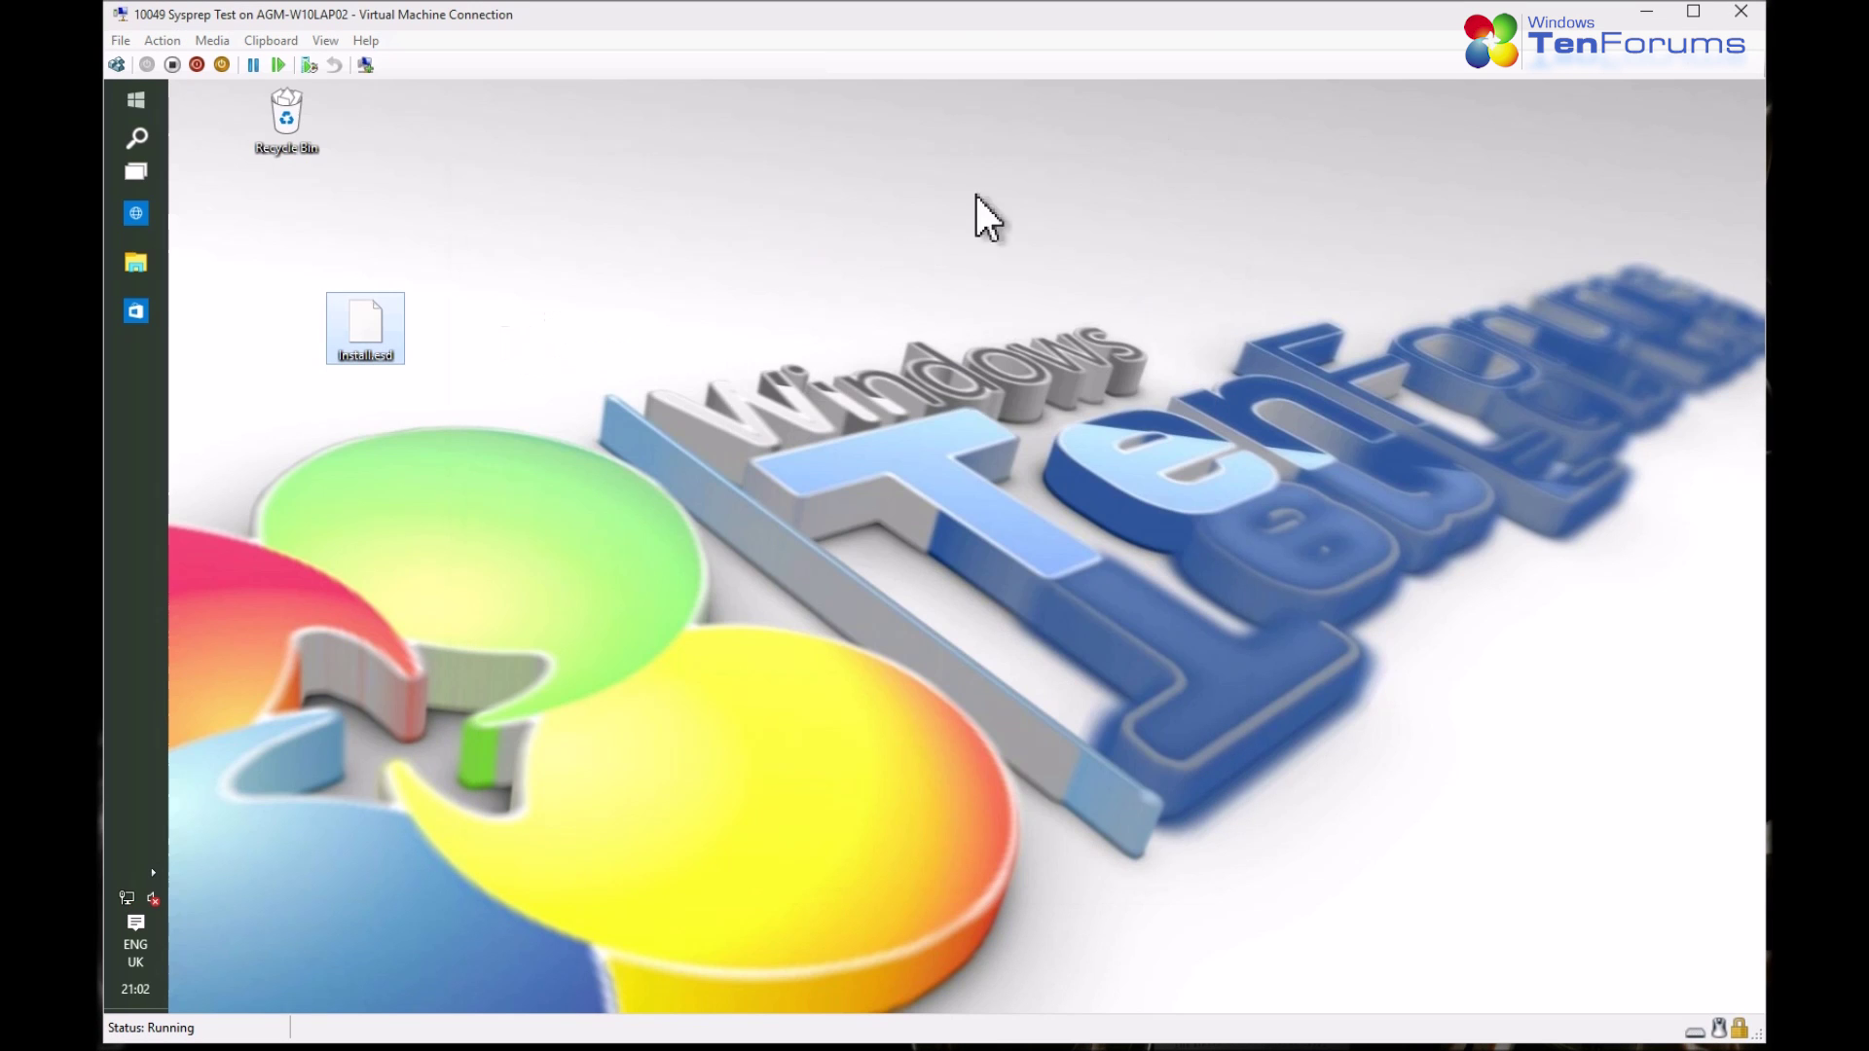
click(136, 213)
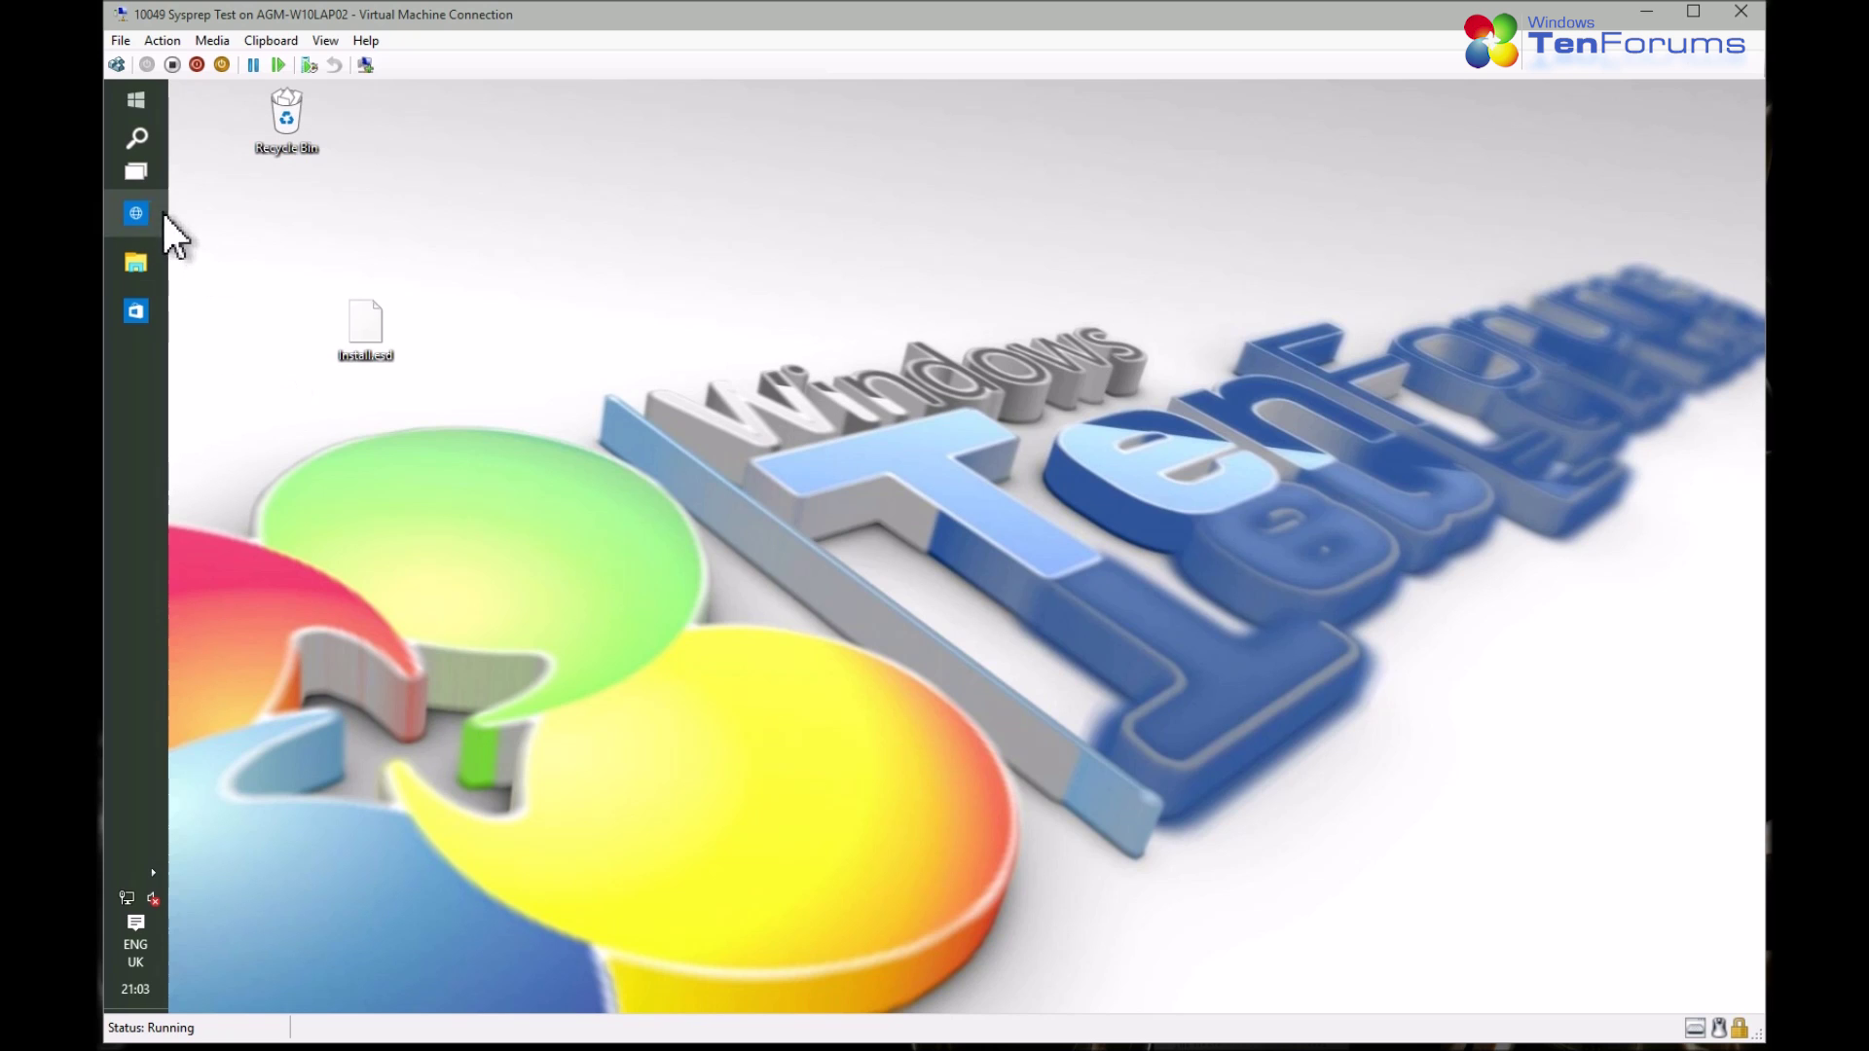
Launch Internet Explorer by running 'ie' from the Run box on the Start right-click menu
right_click(129, 105)
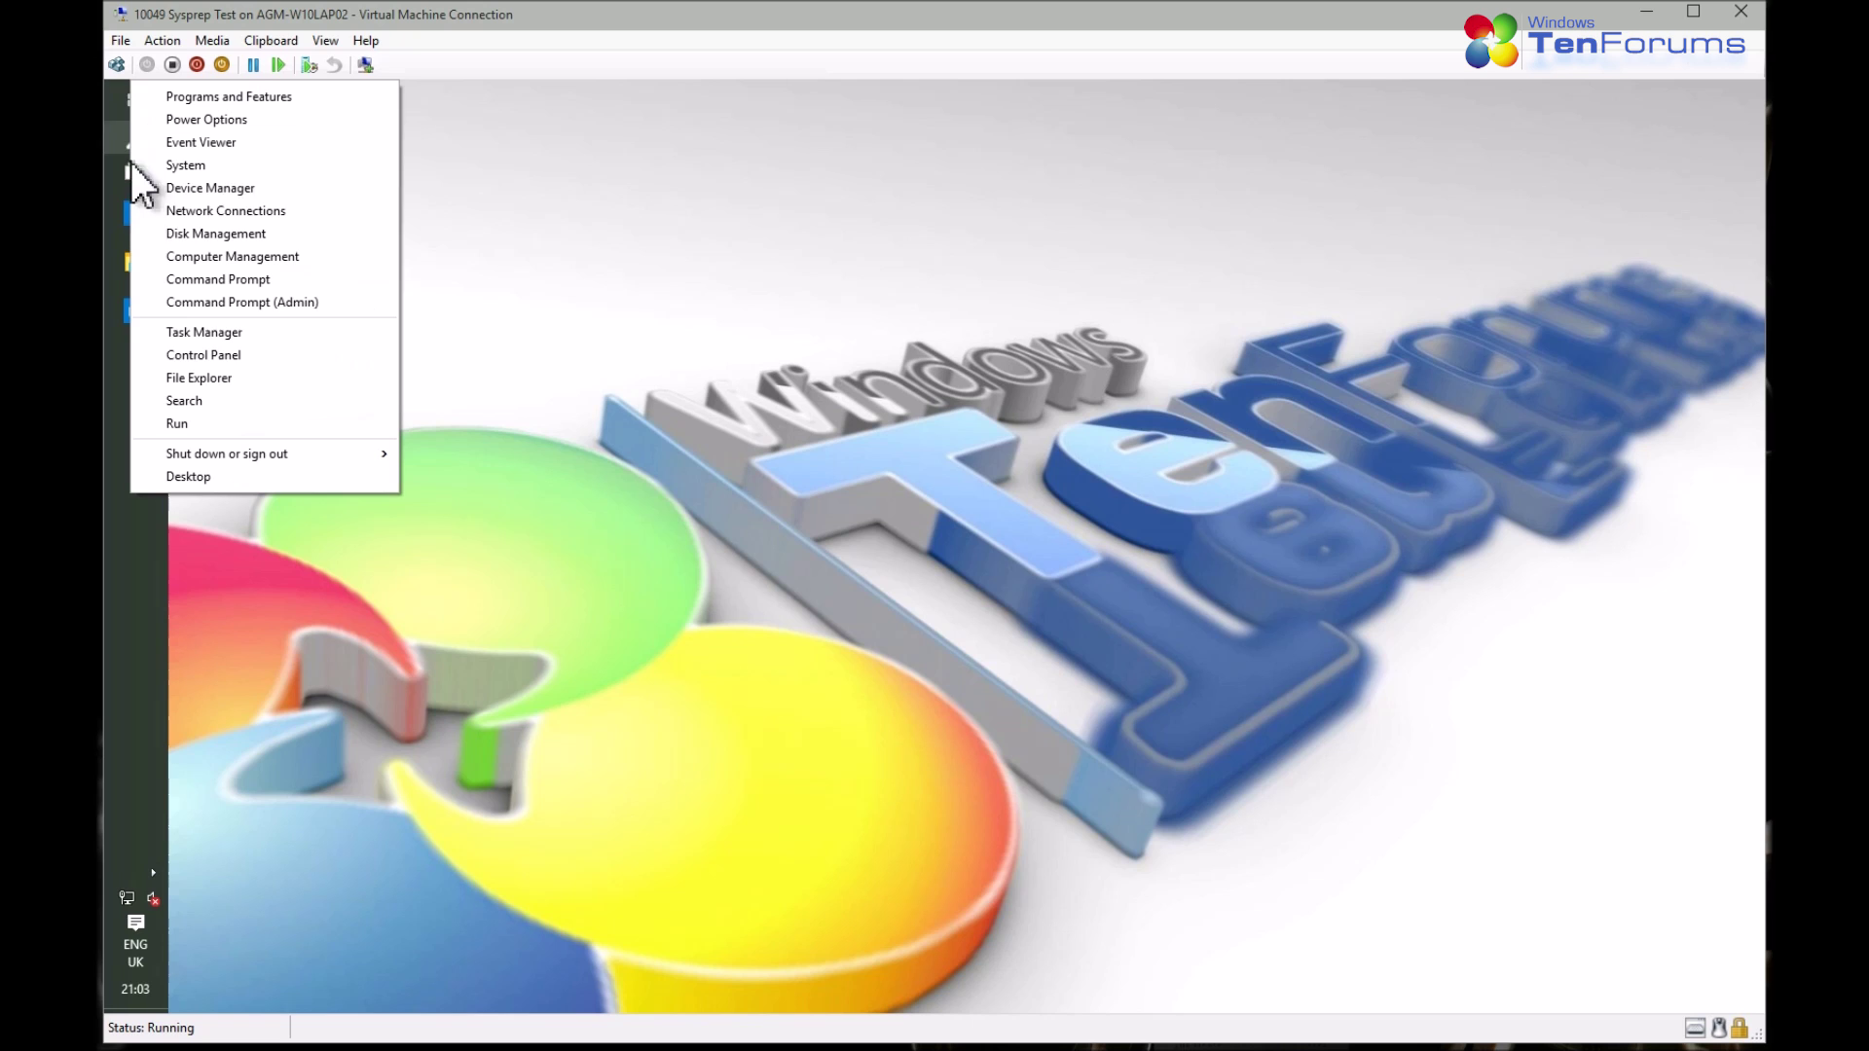
click(241, 423)
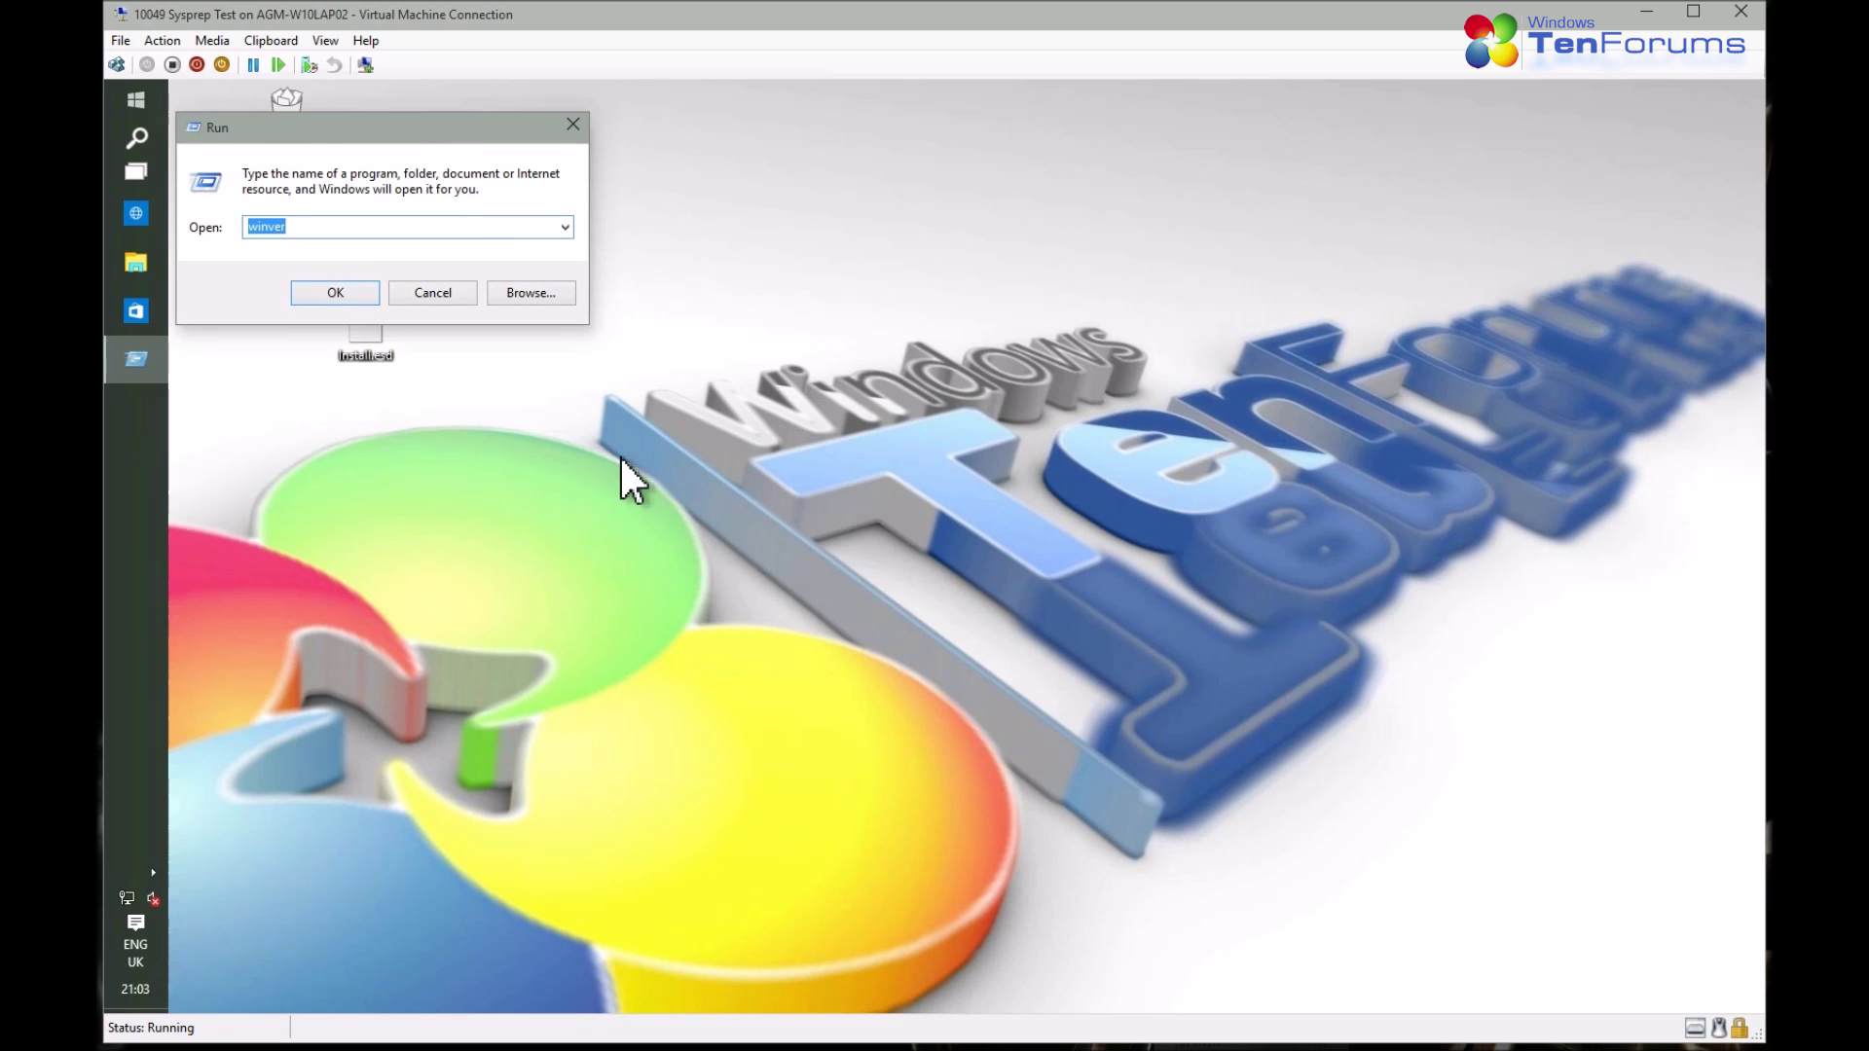
text(ie)
key(Return)
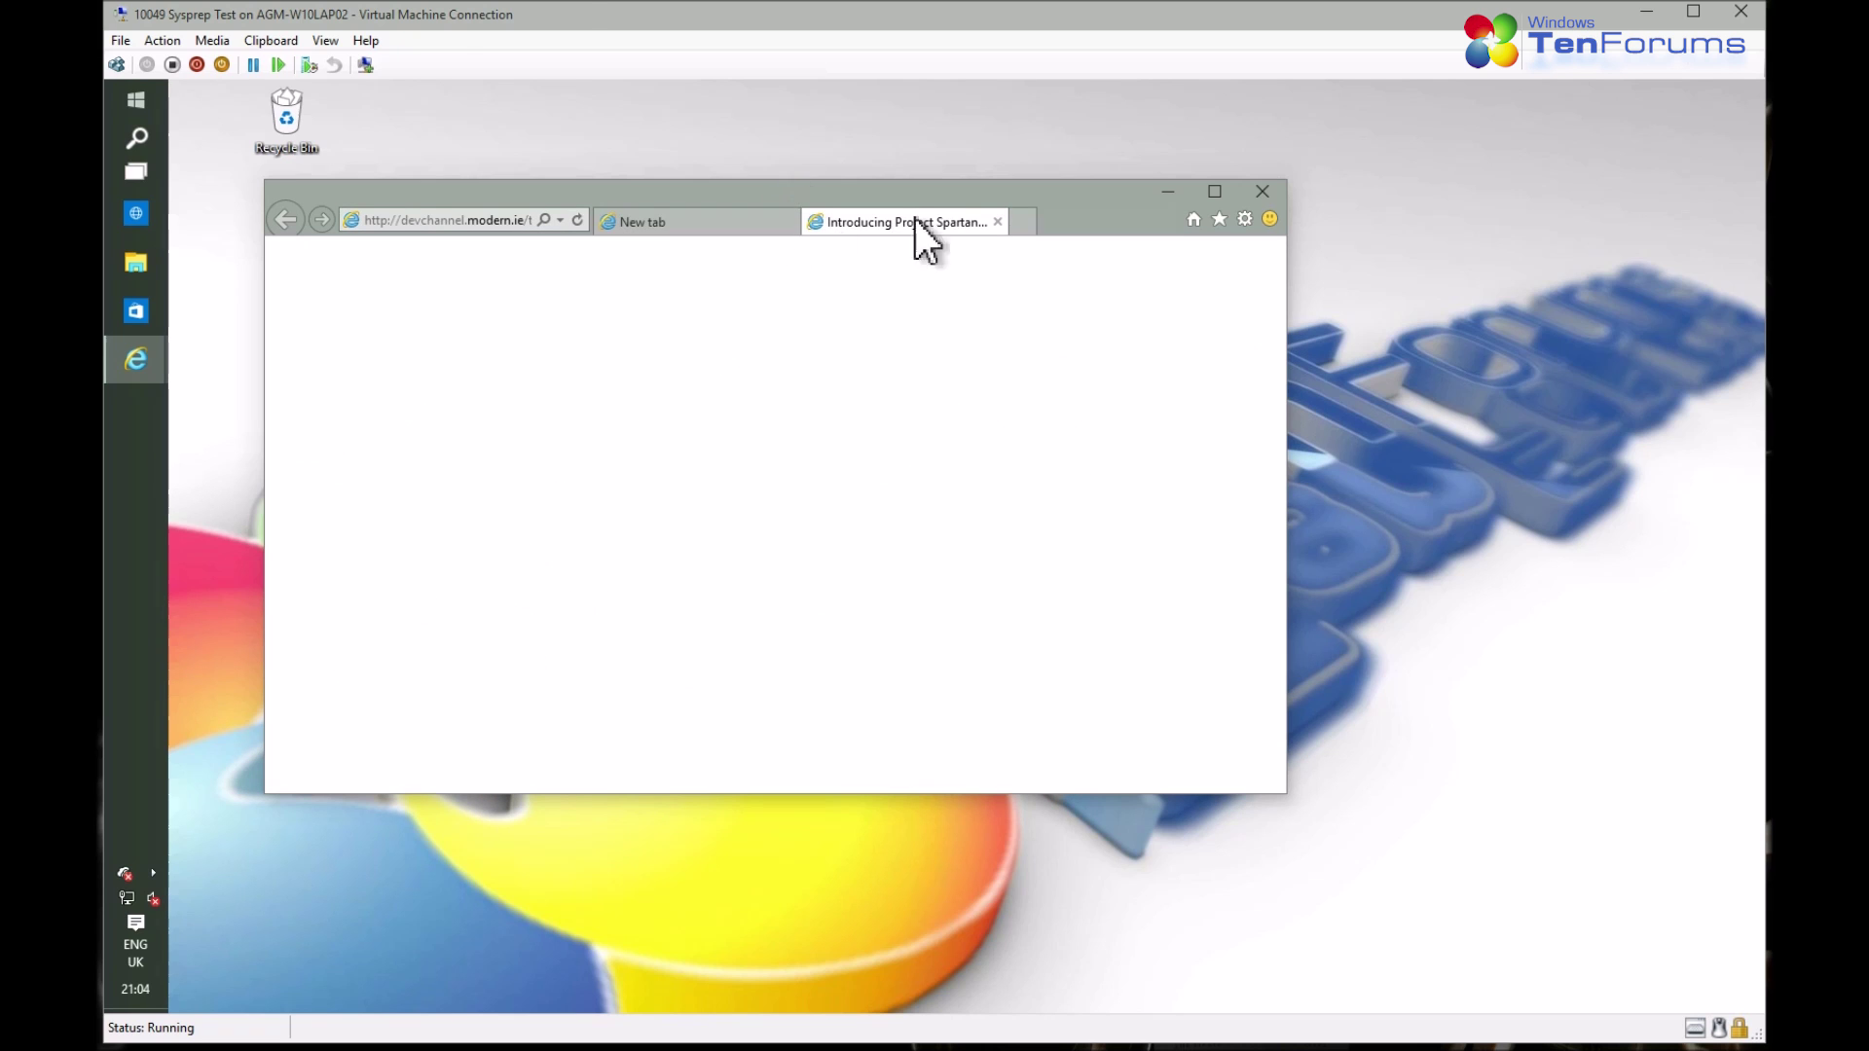
Go to tenforums.com, maximize the browser window, and close the empty New tab
click(490, 222)
text(t)
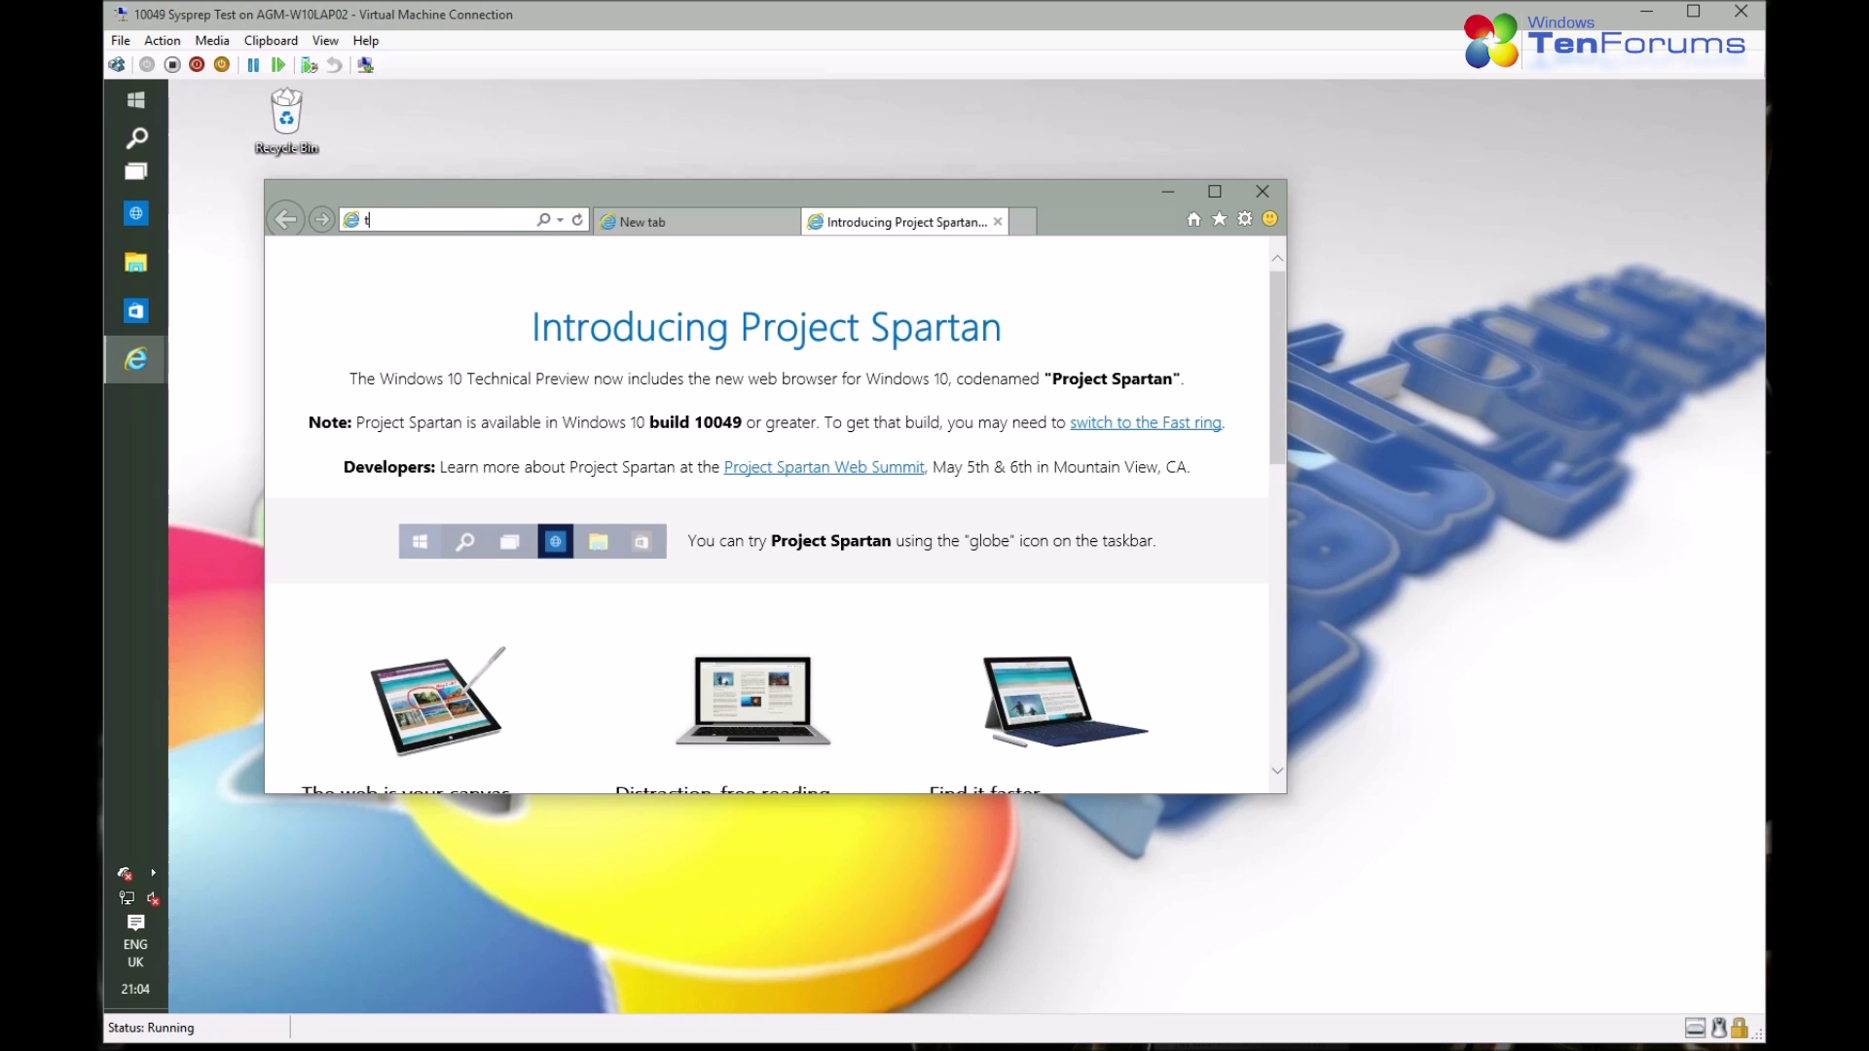
text(enforums.co)
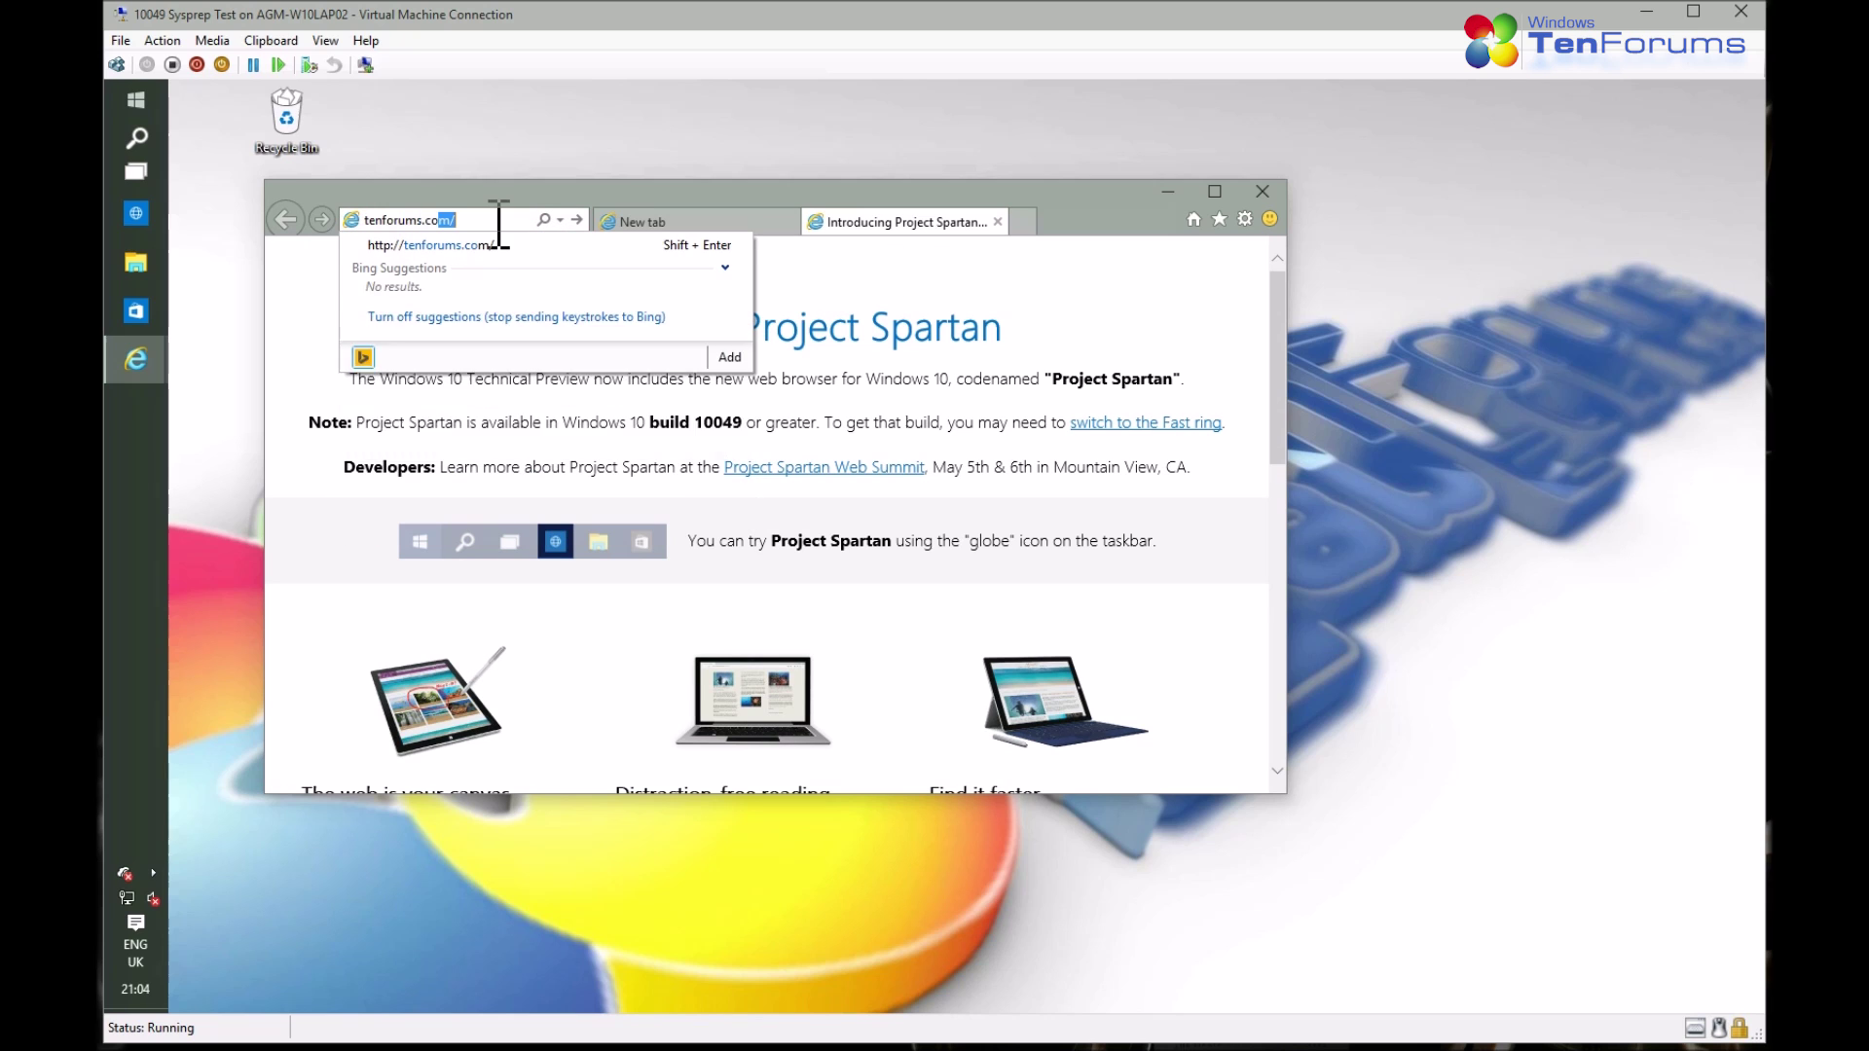
key(Return)
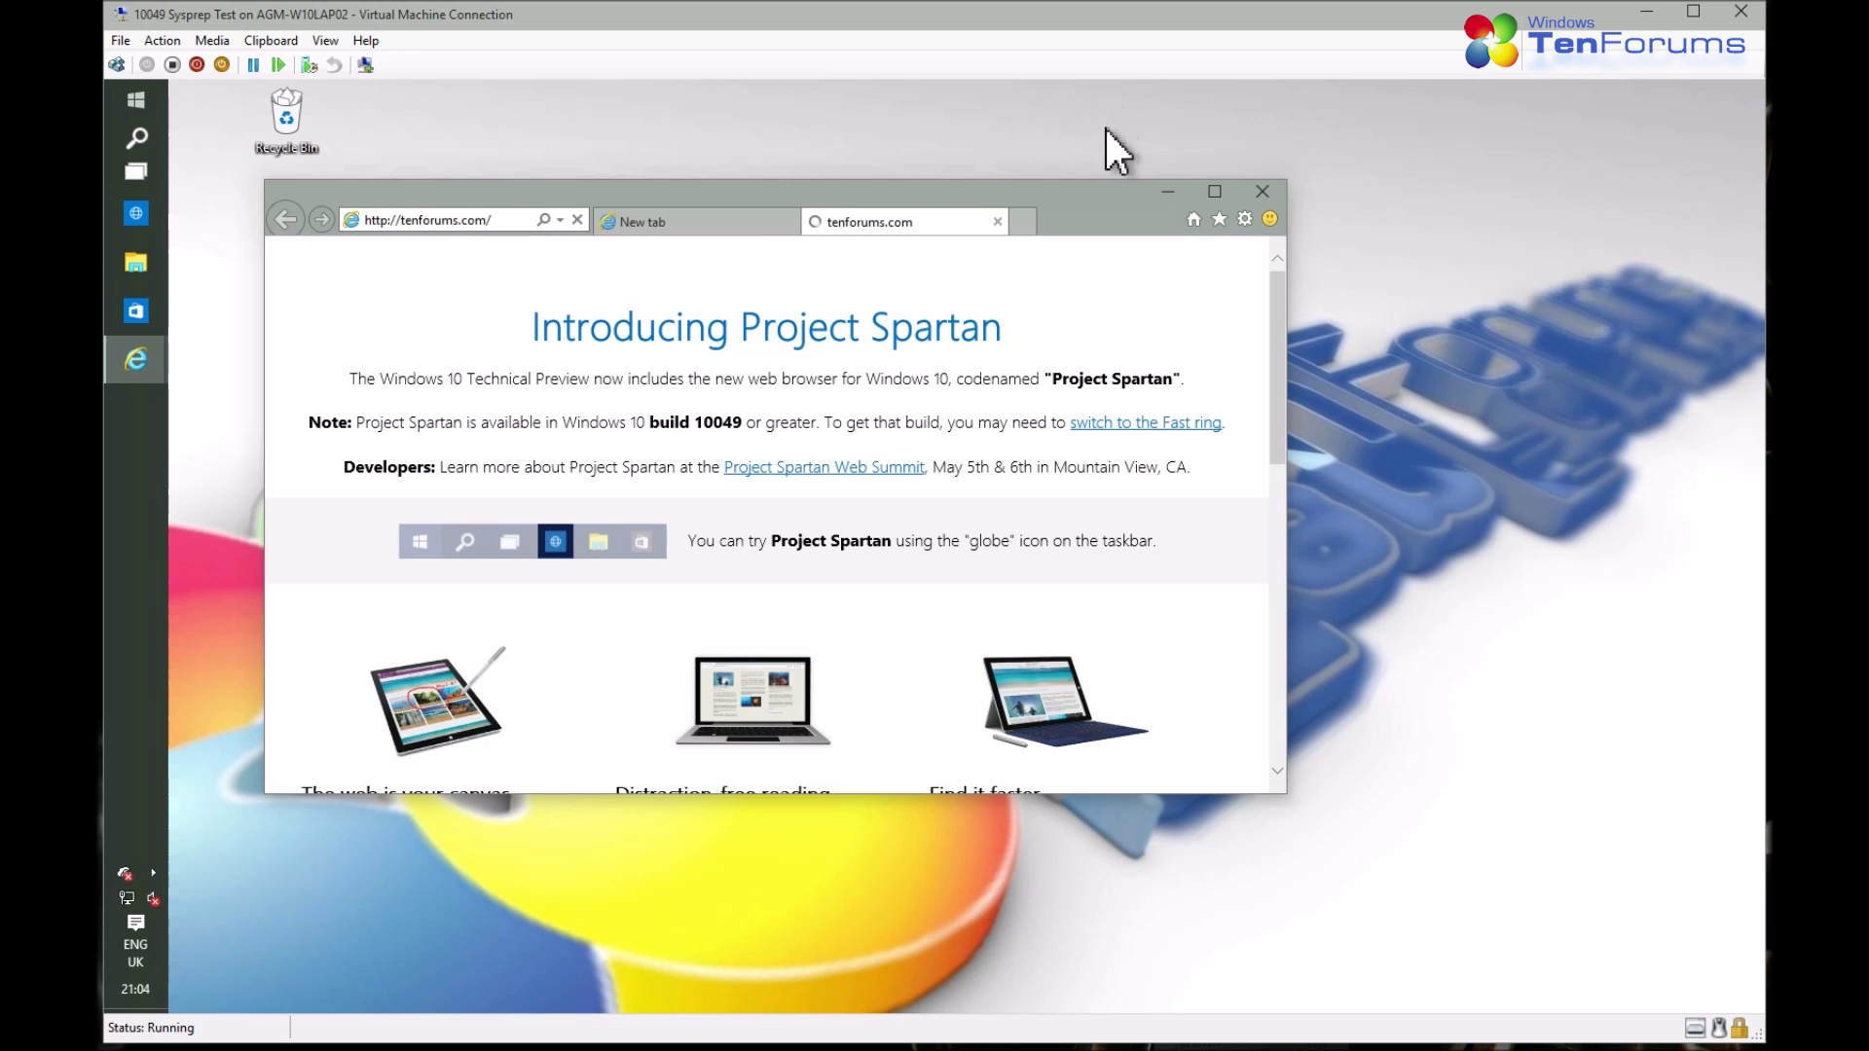
click(1213, 194)
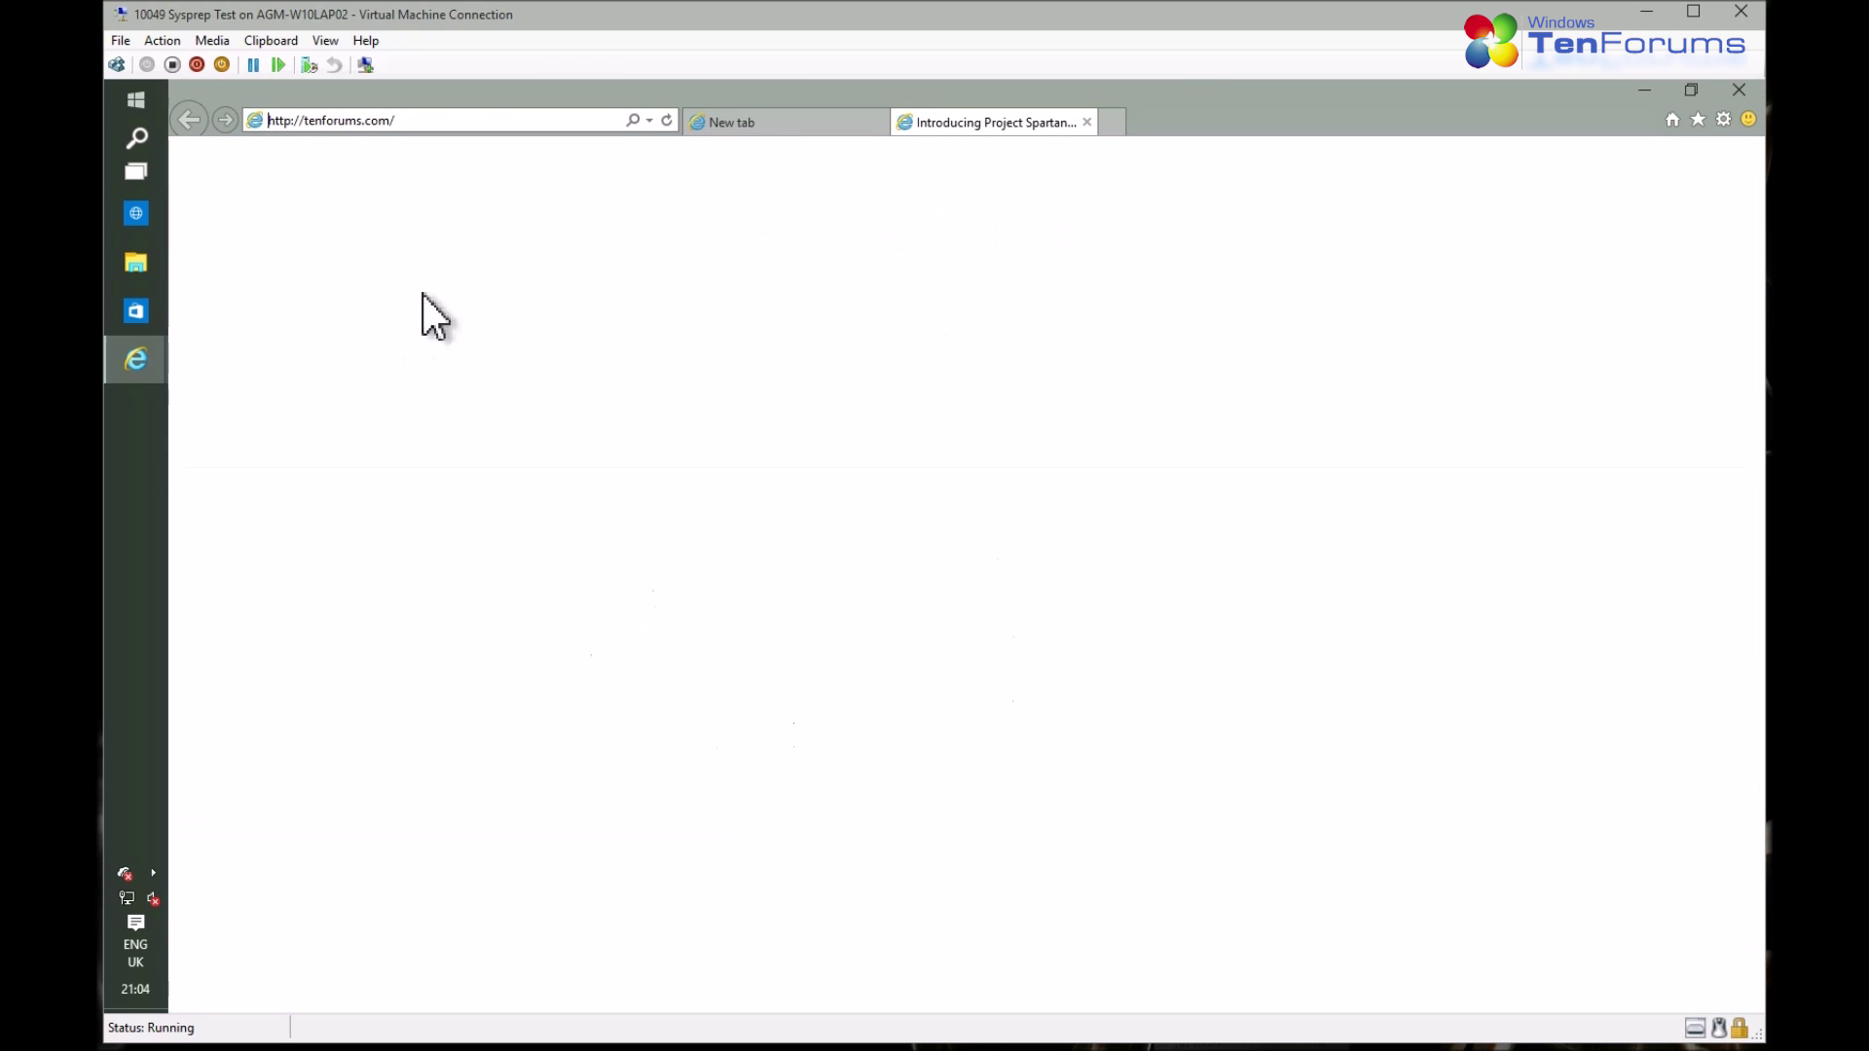
click(879, 123)
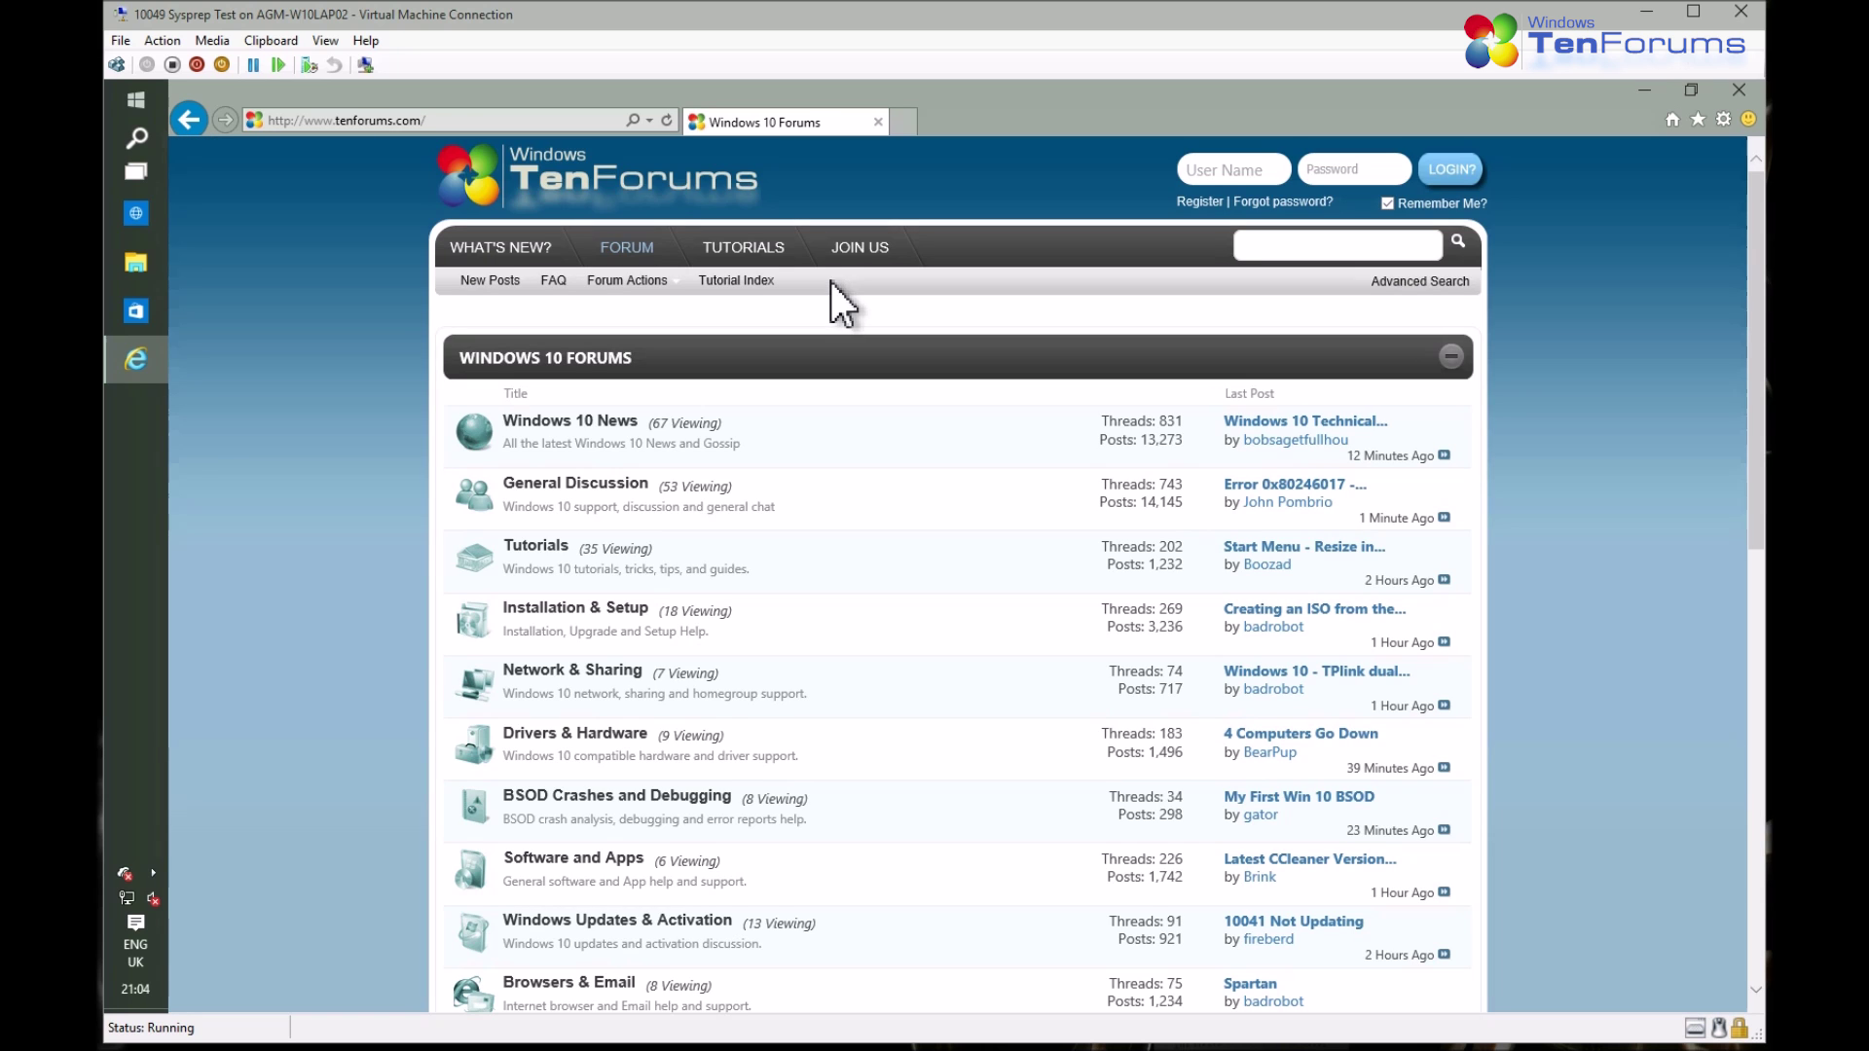
Search the Tutorials section for 'ESD to ISO' and open the first result
click(745, 249)
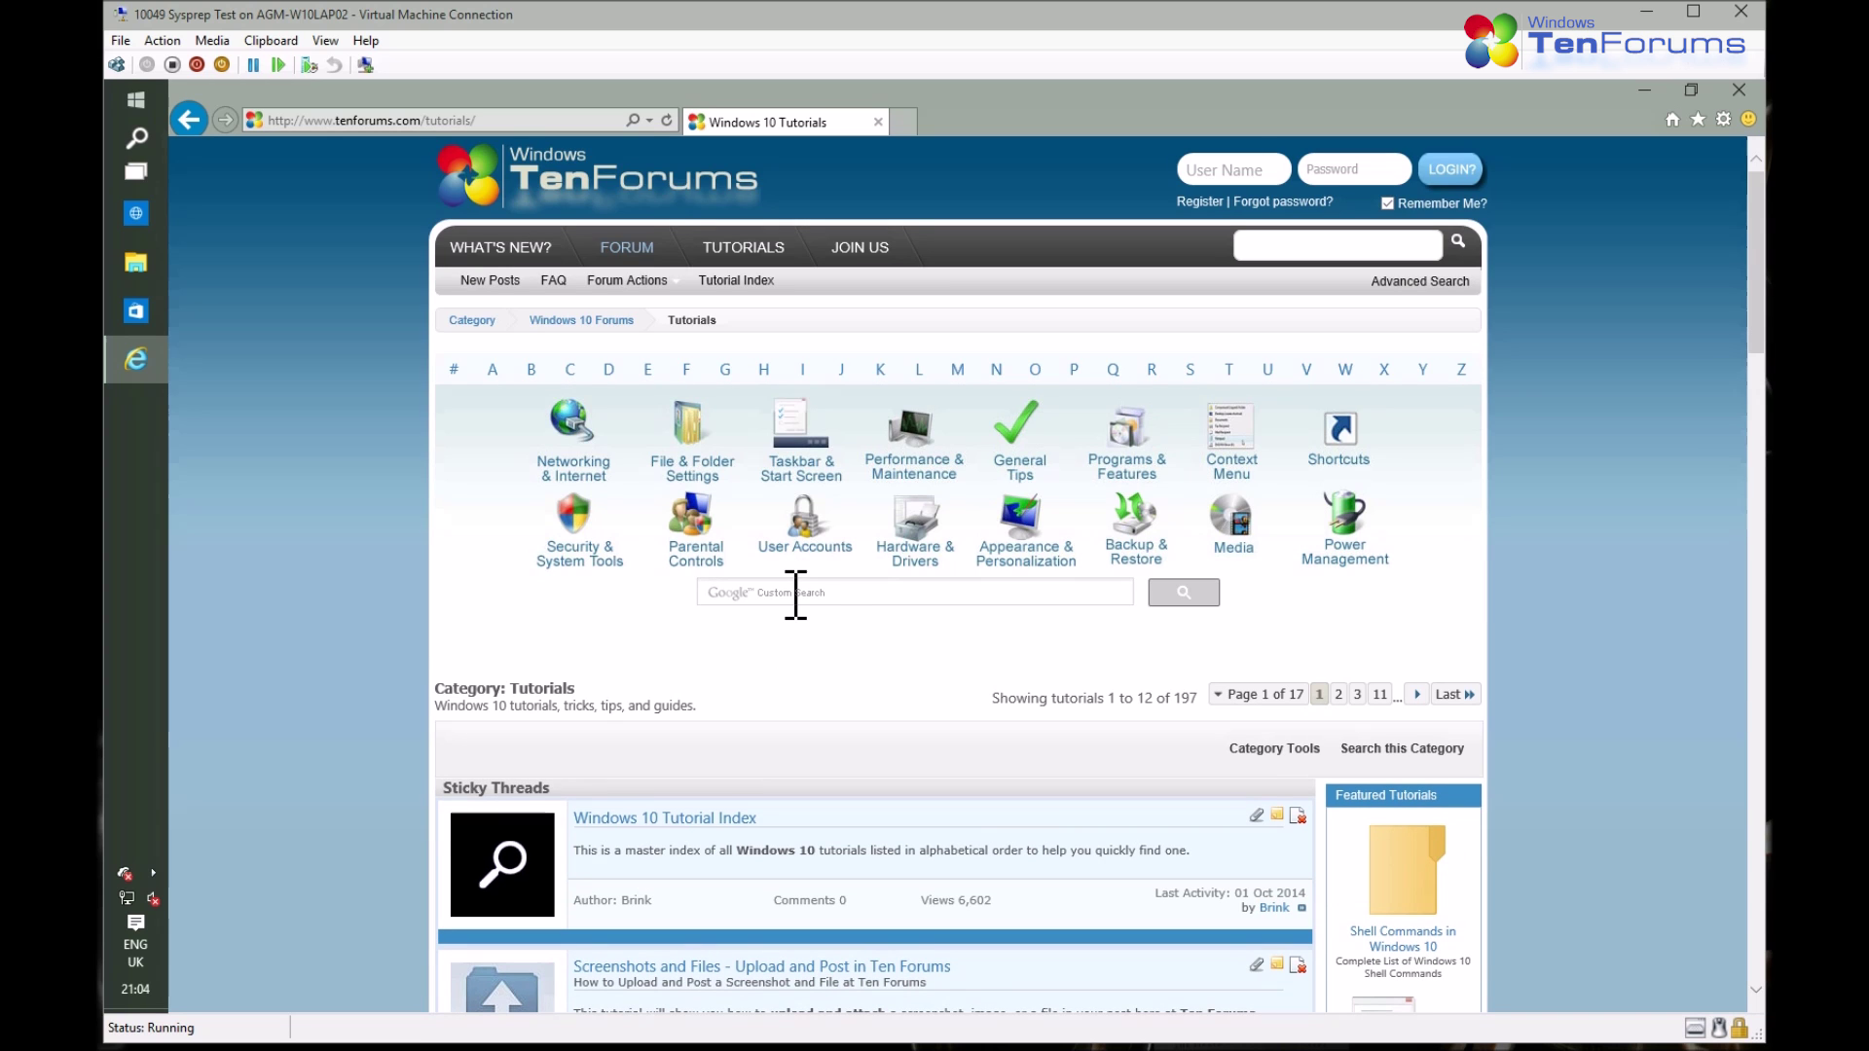
click(795, 594)
text(ESD to IS)
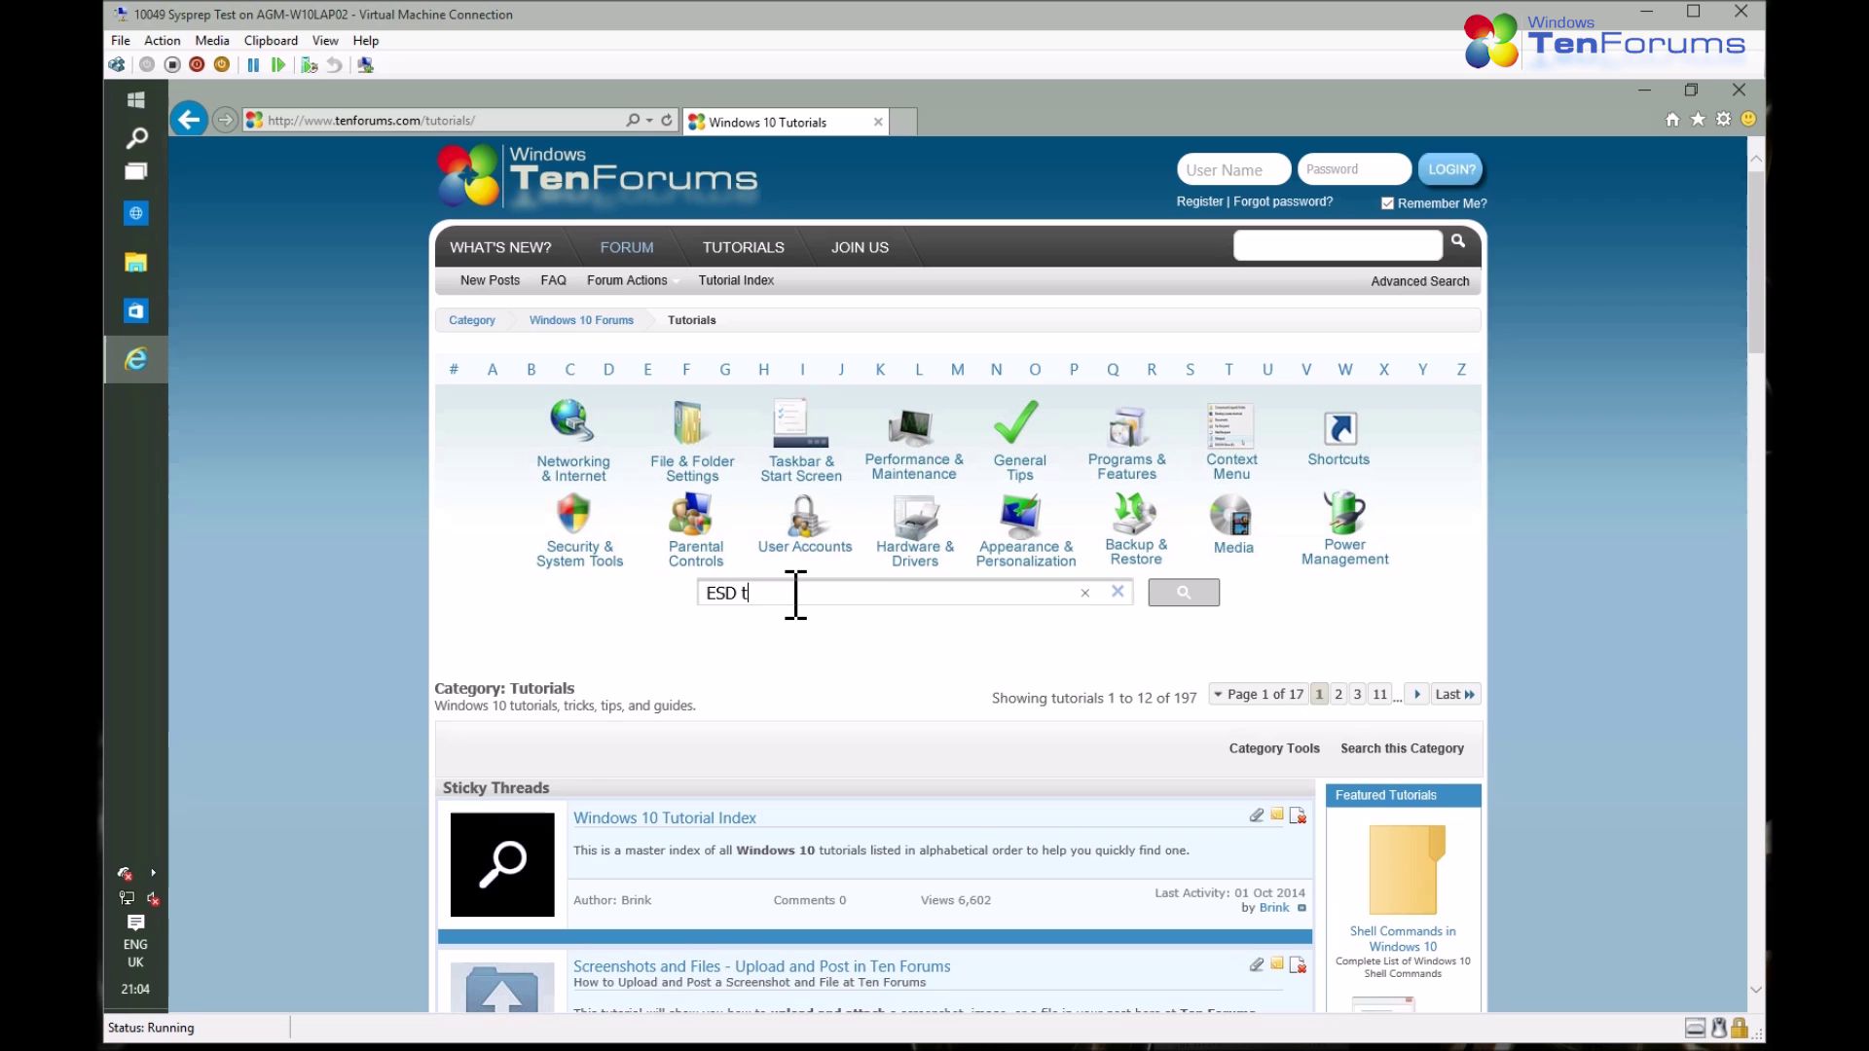
text(O)
key(Return)
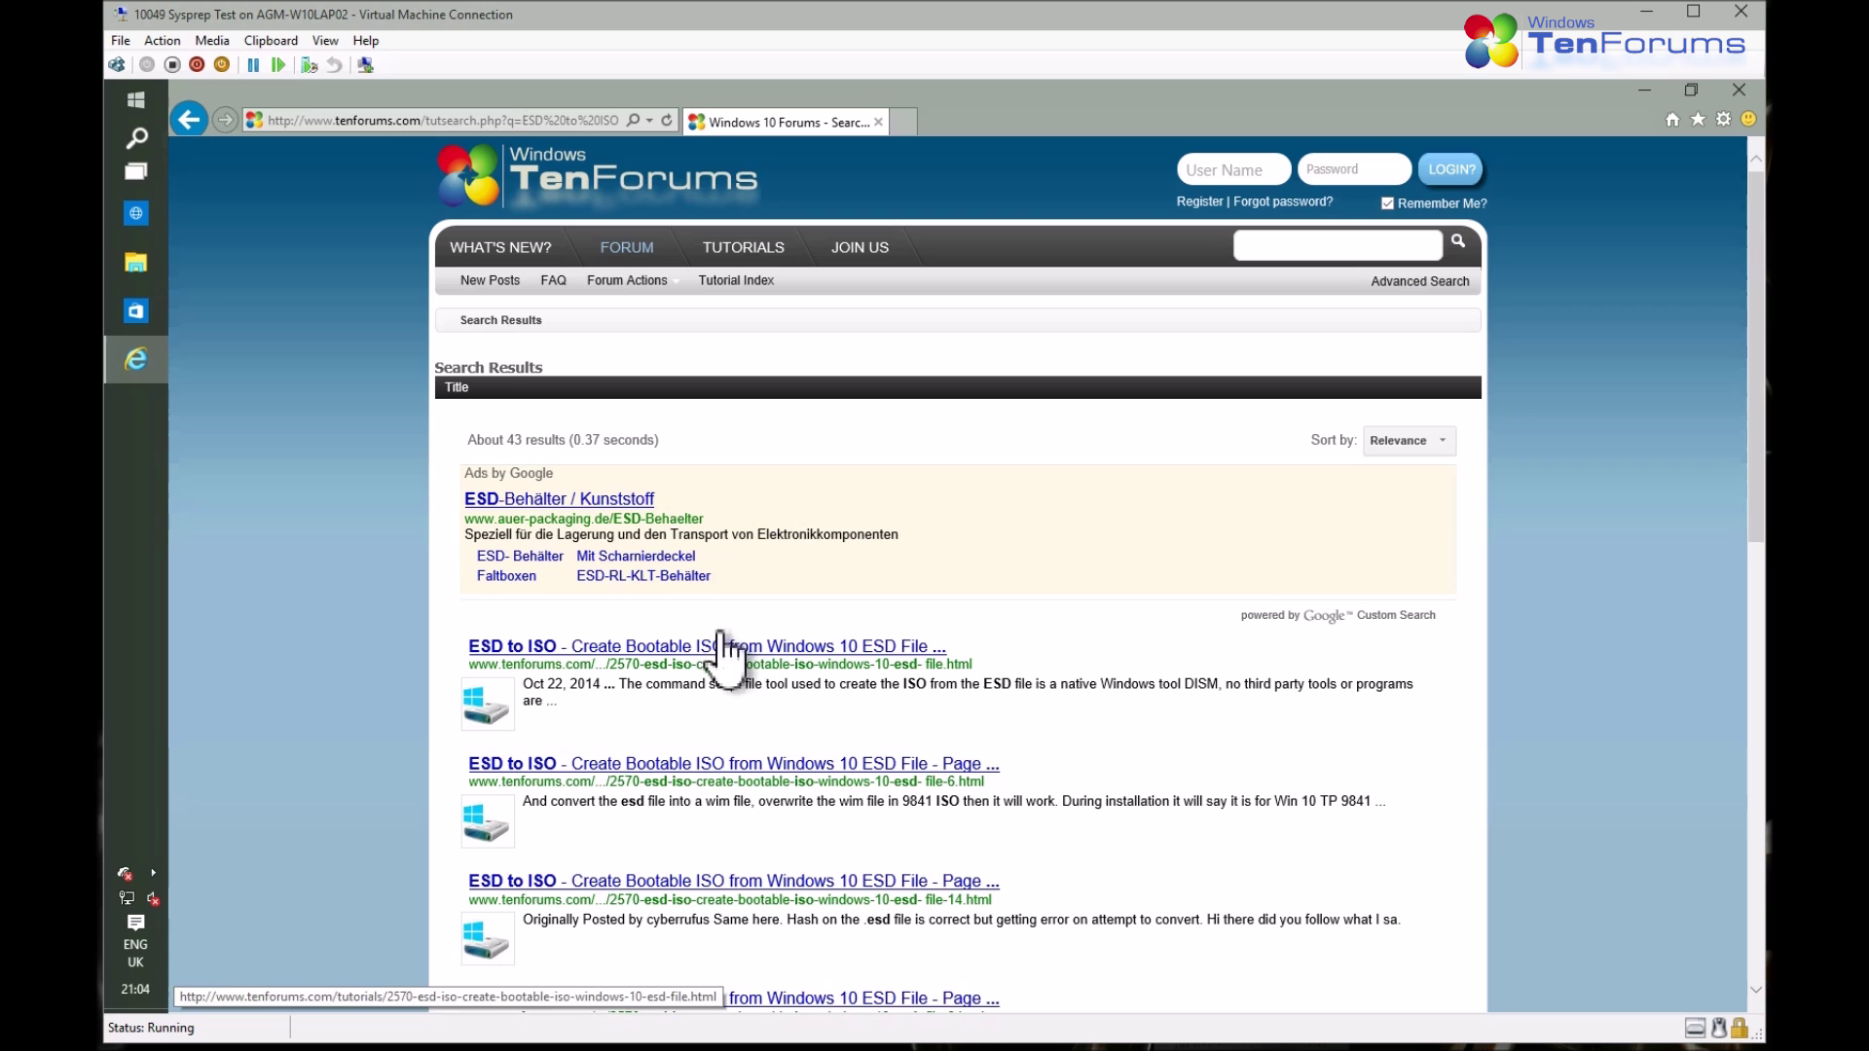
click(697, 644)
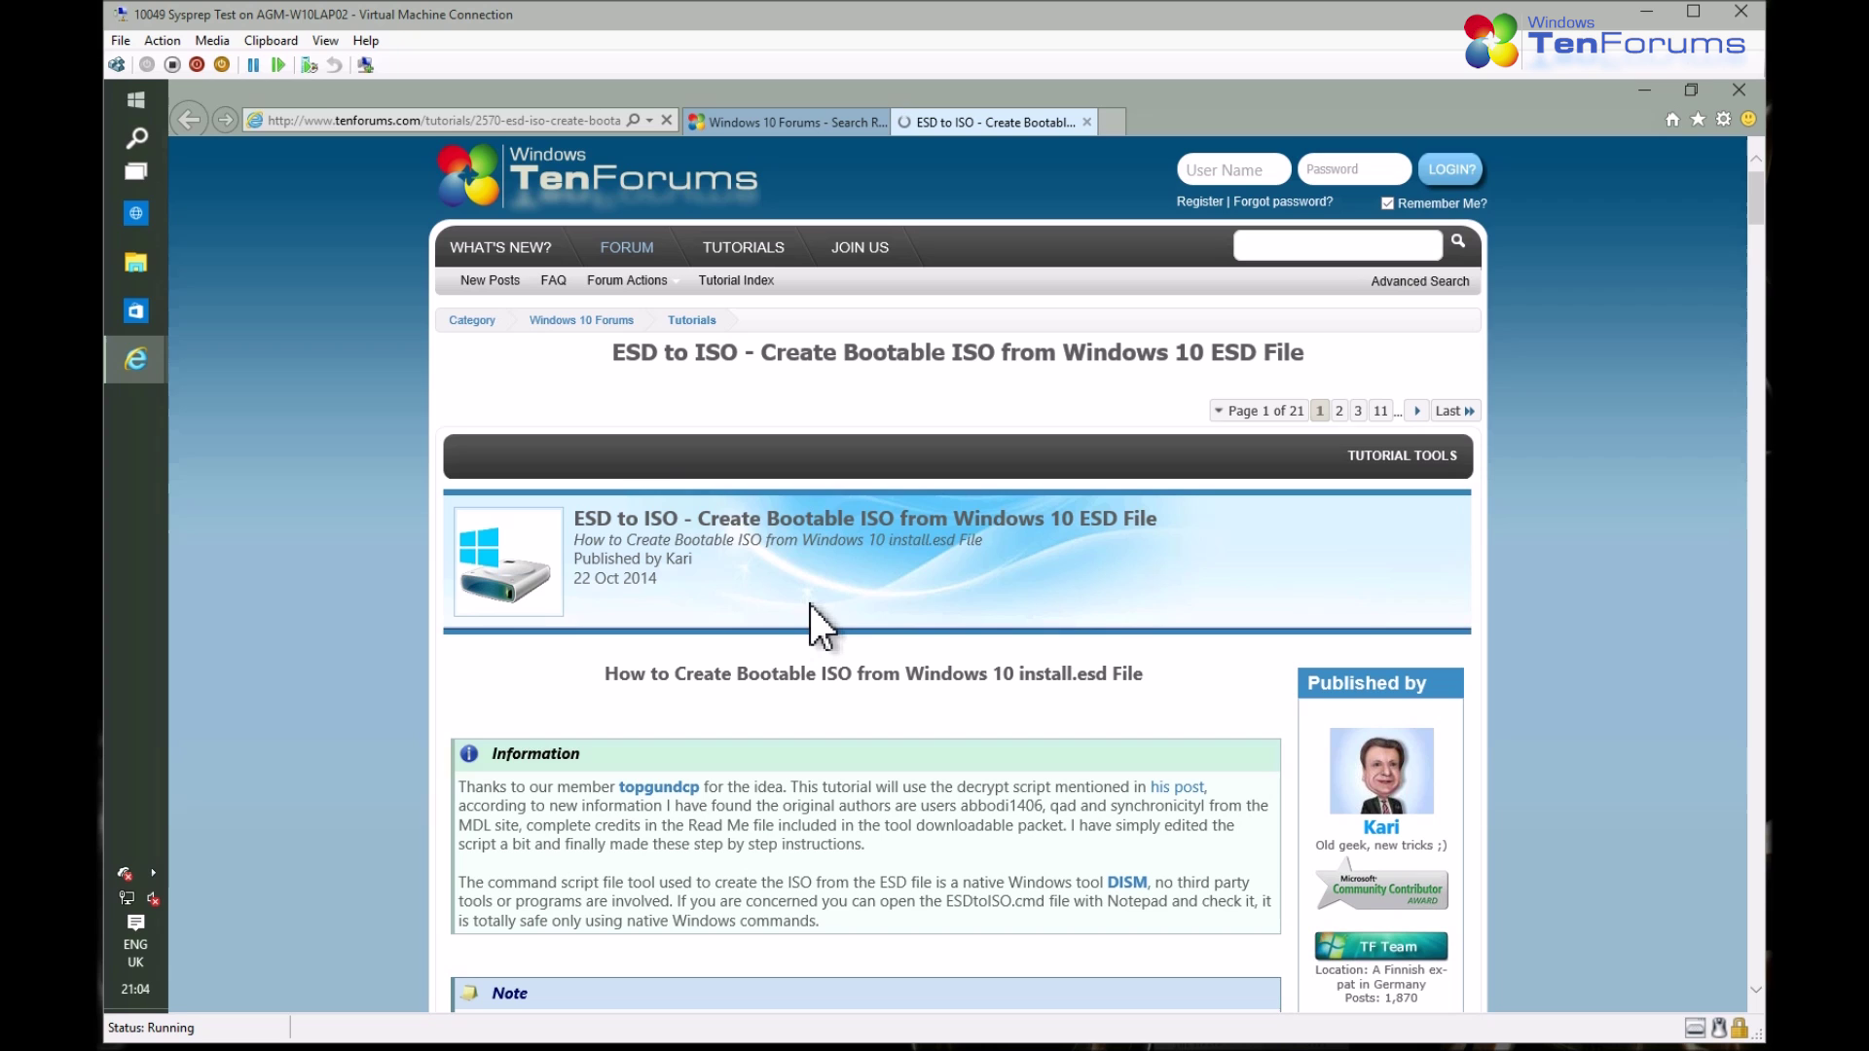
Follow the bit.ly/TenForums link in Step One and save ESDtoISO.zip from the OneDrive folder
scroll(810, 606, down, 8)
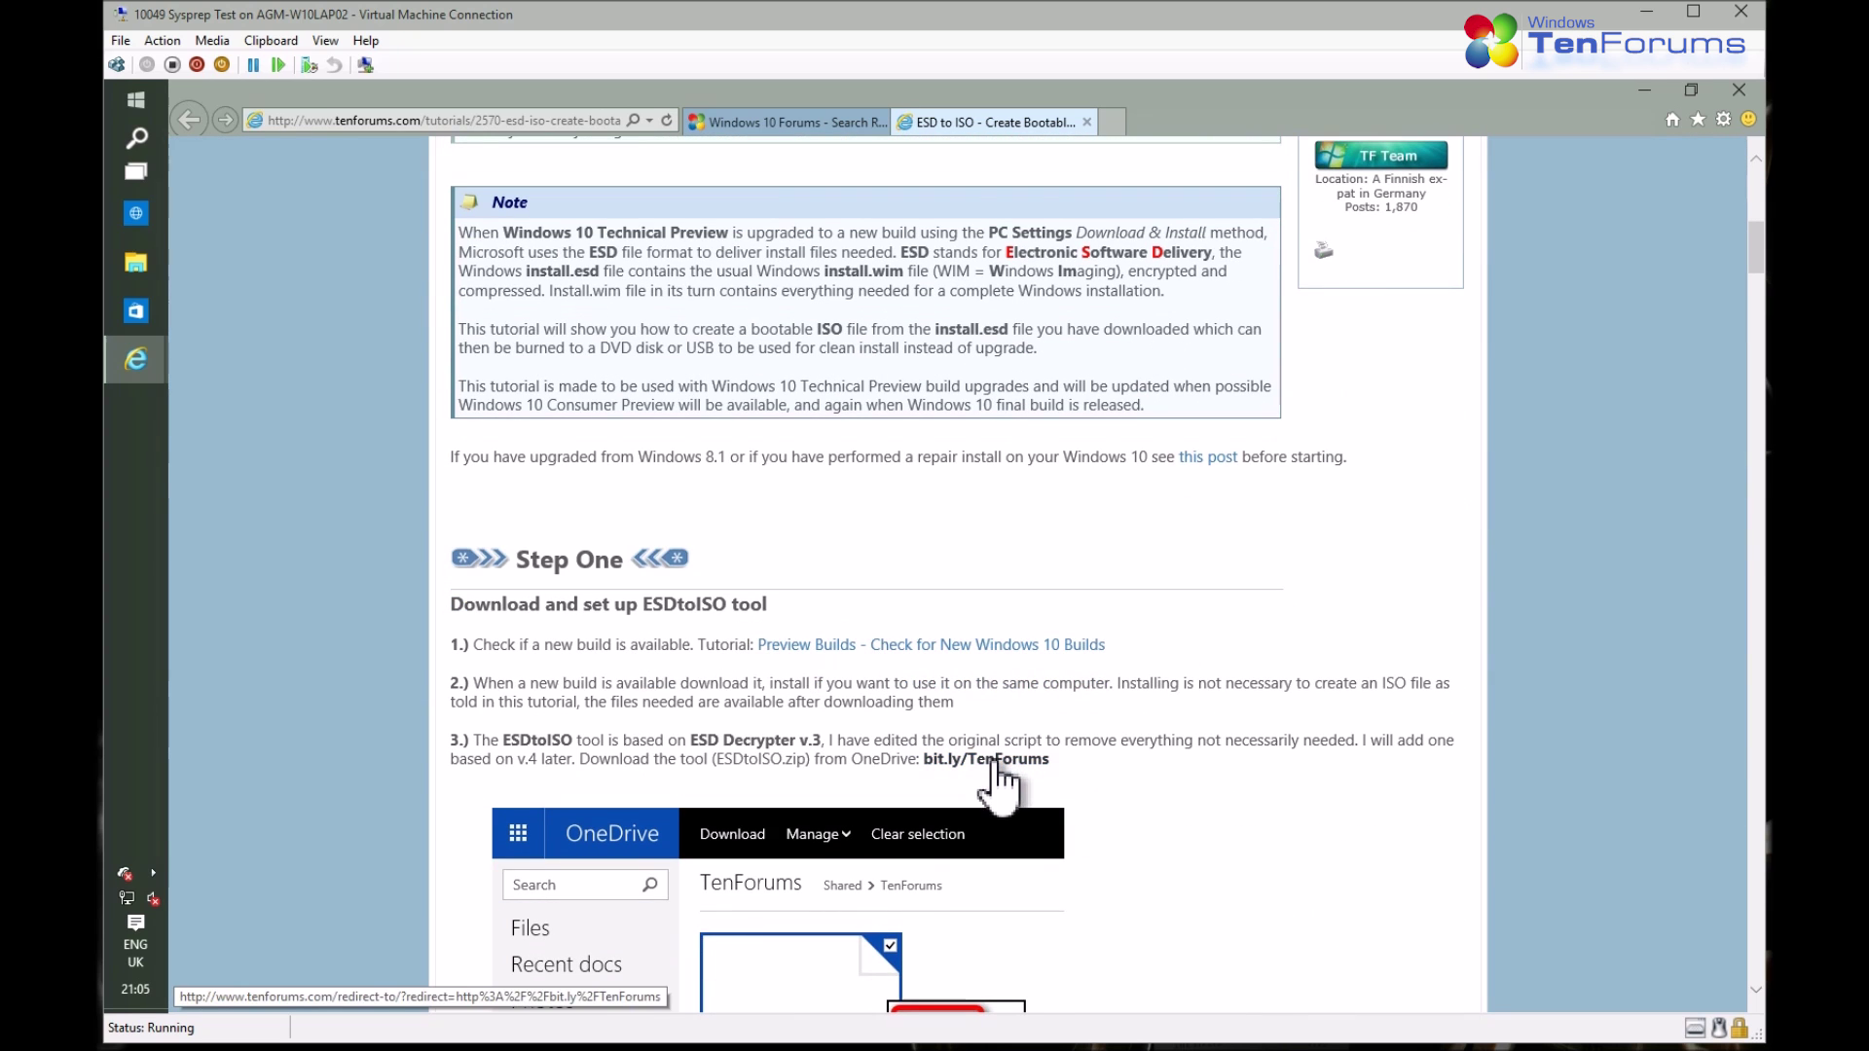
click(995, 762)
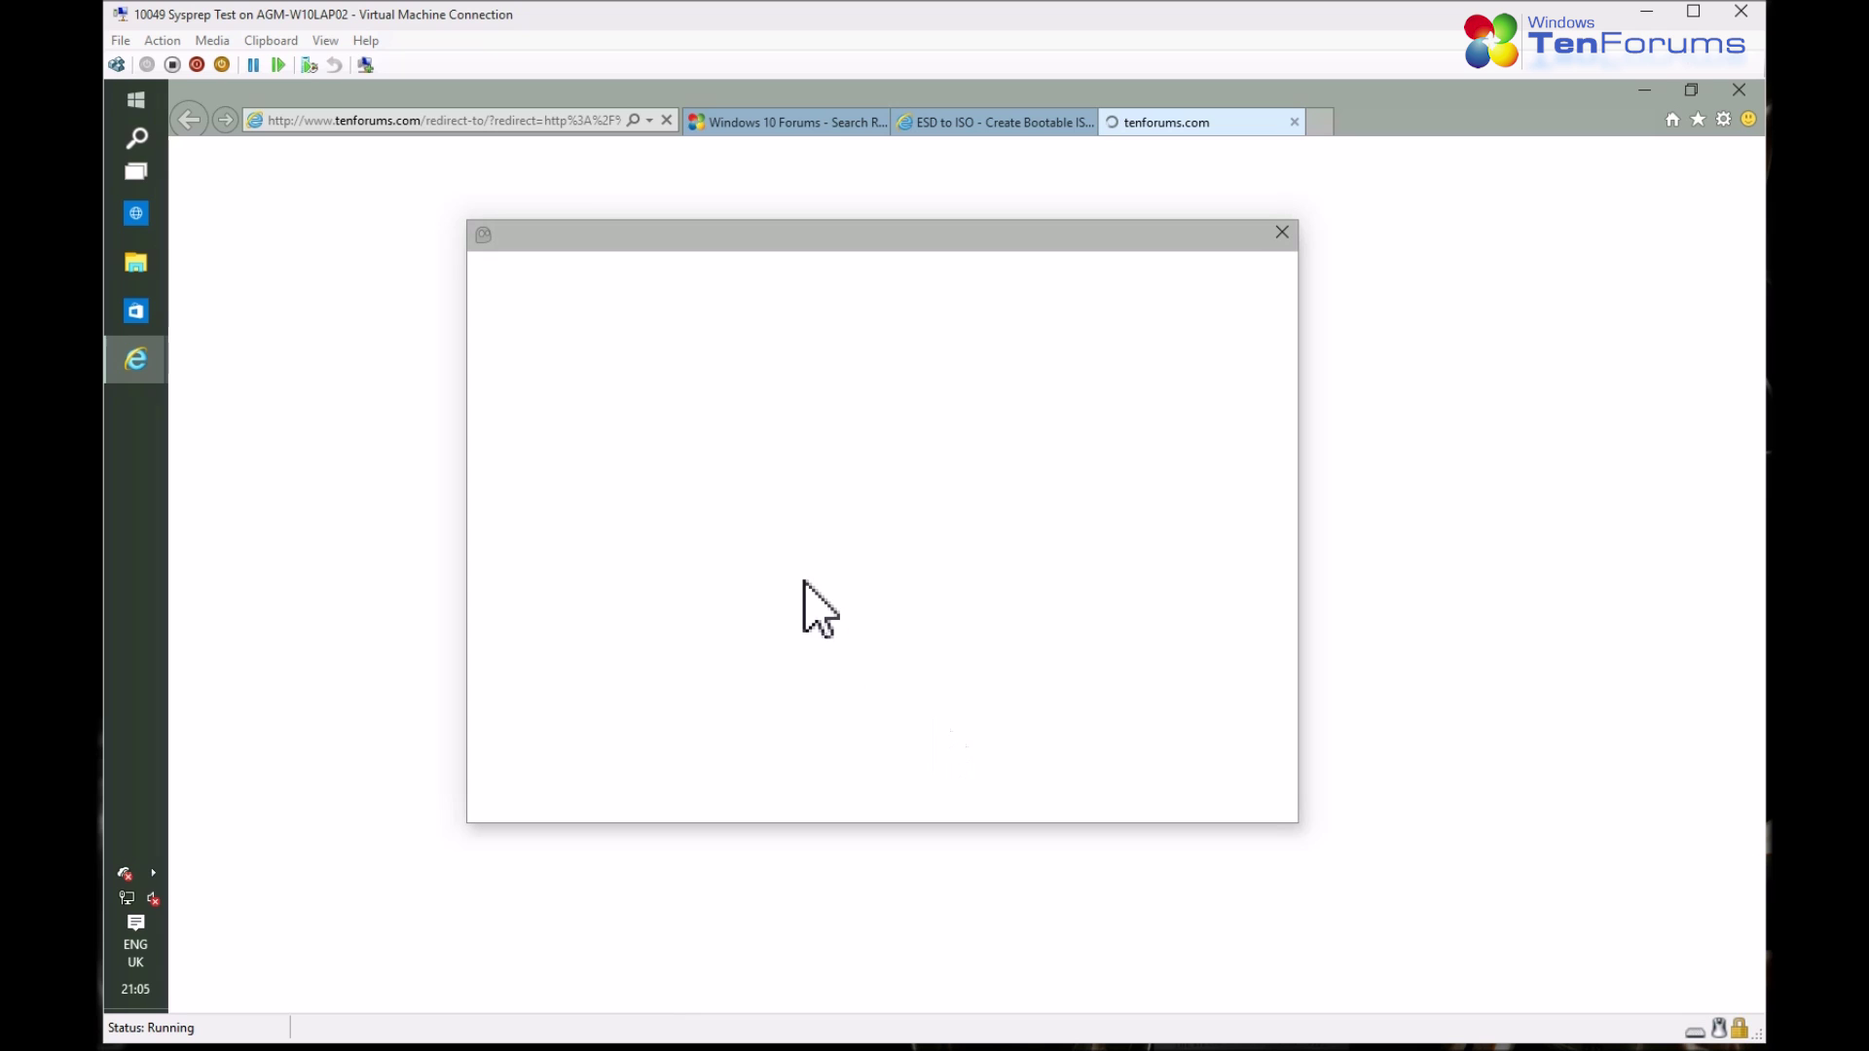
click(1283, 233)
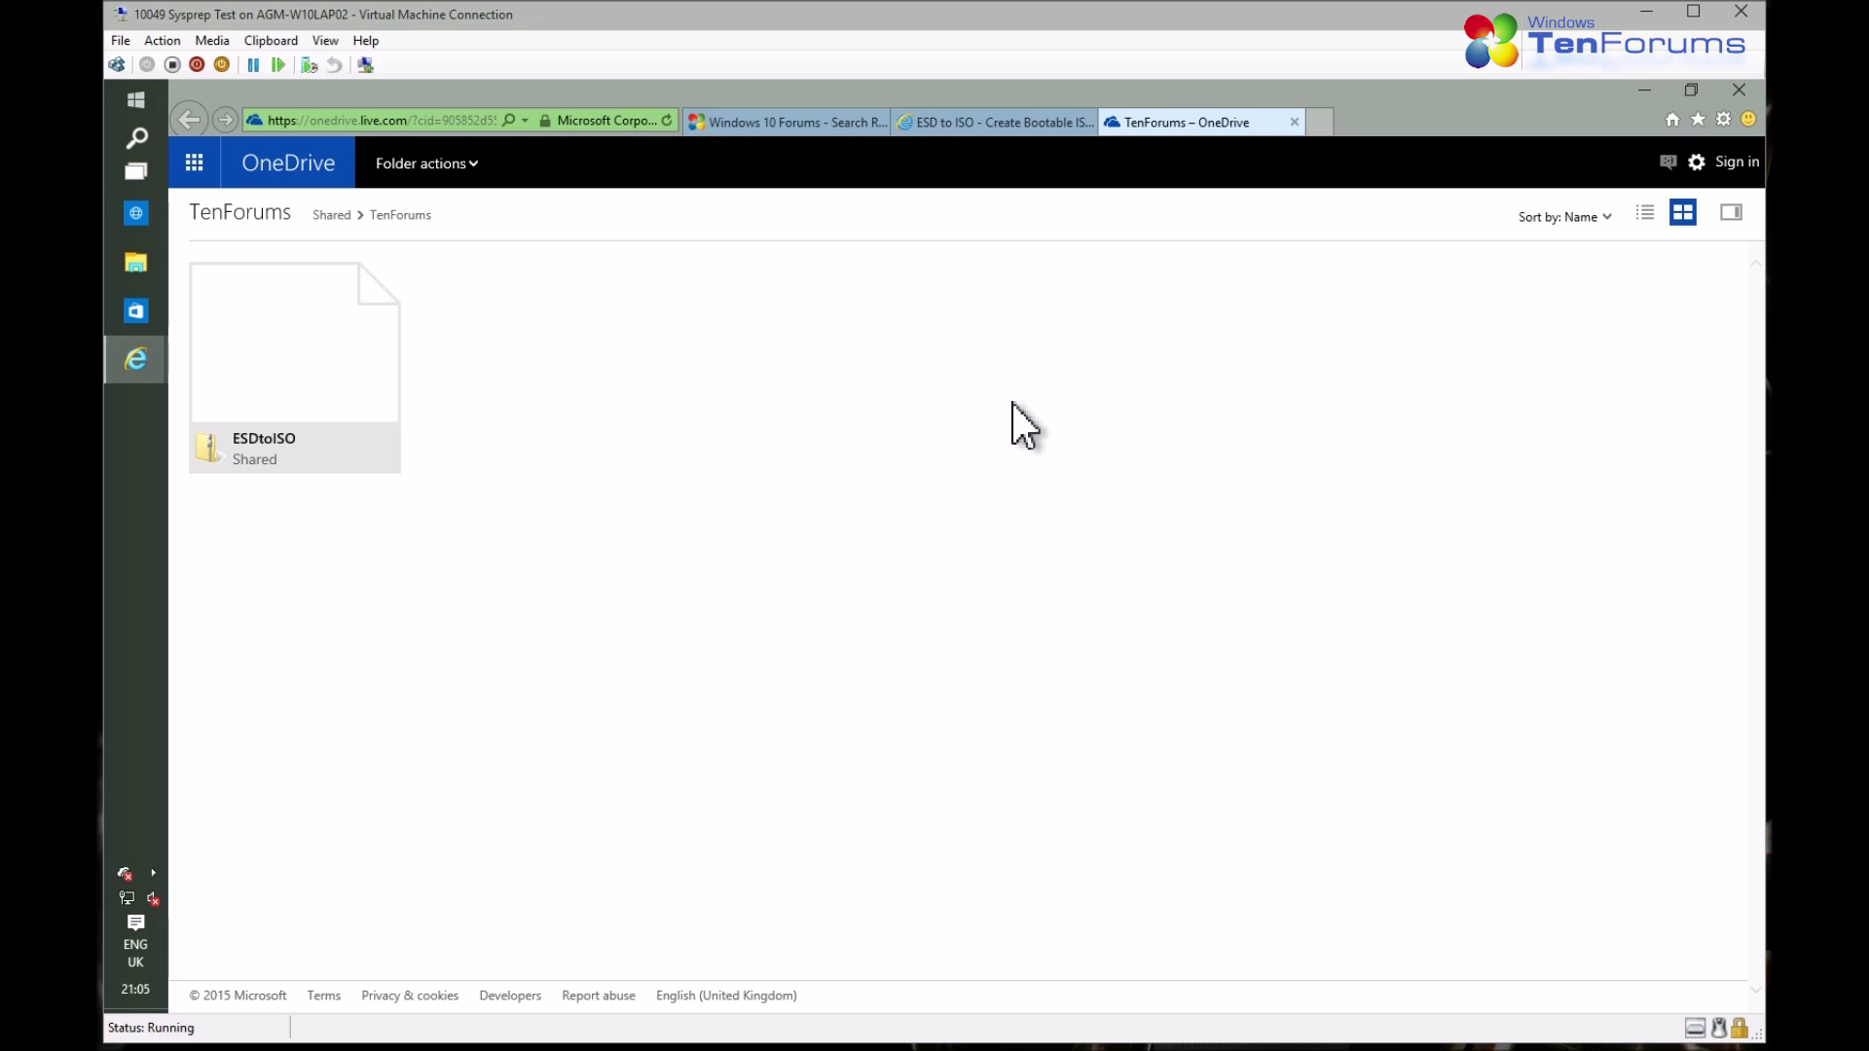
right_click(302, 366)
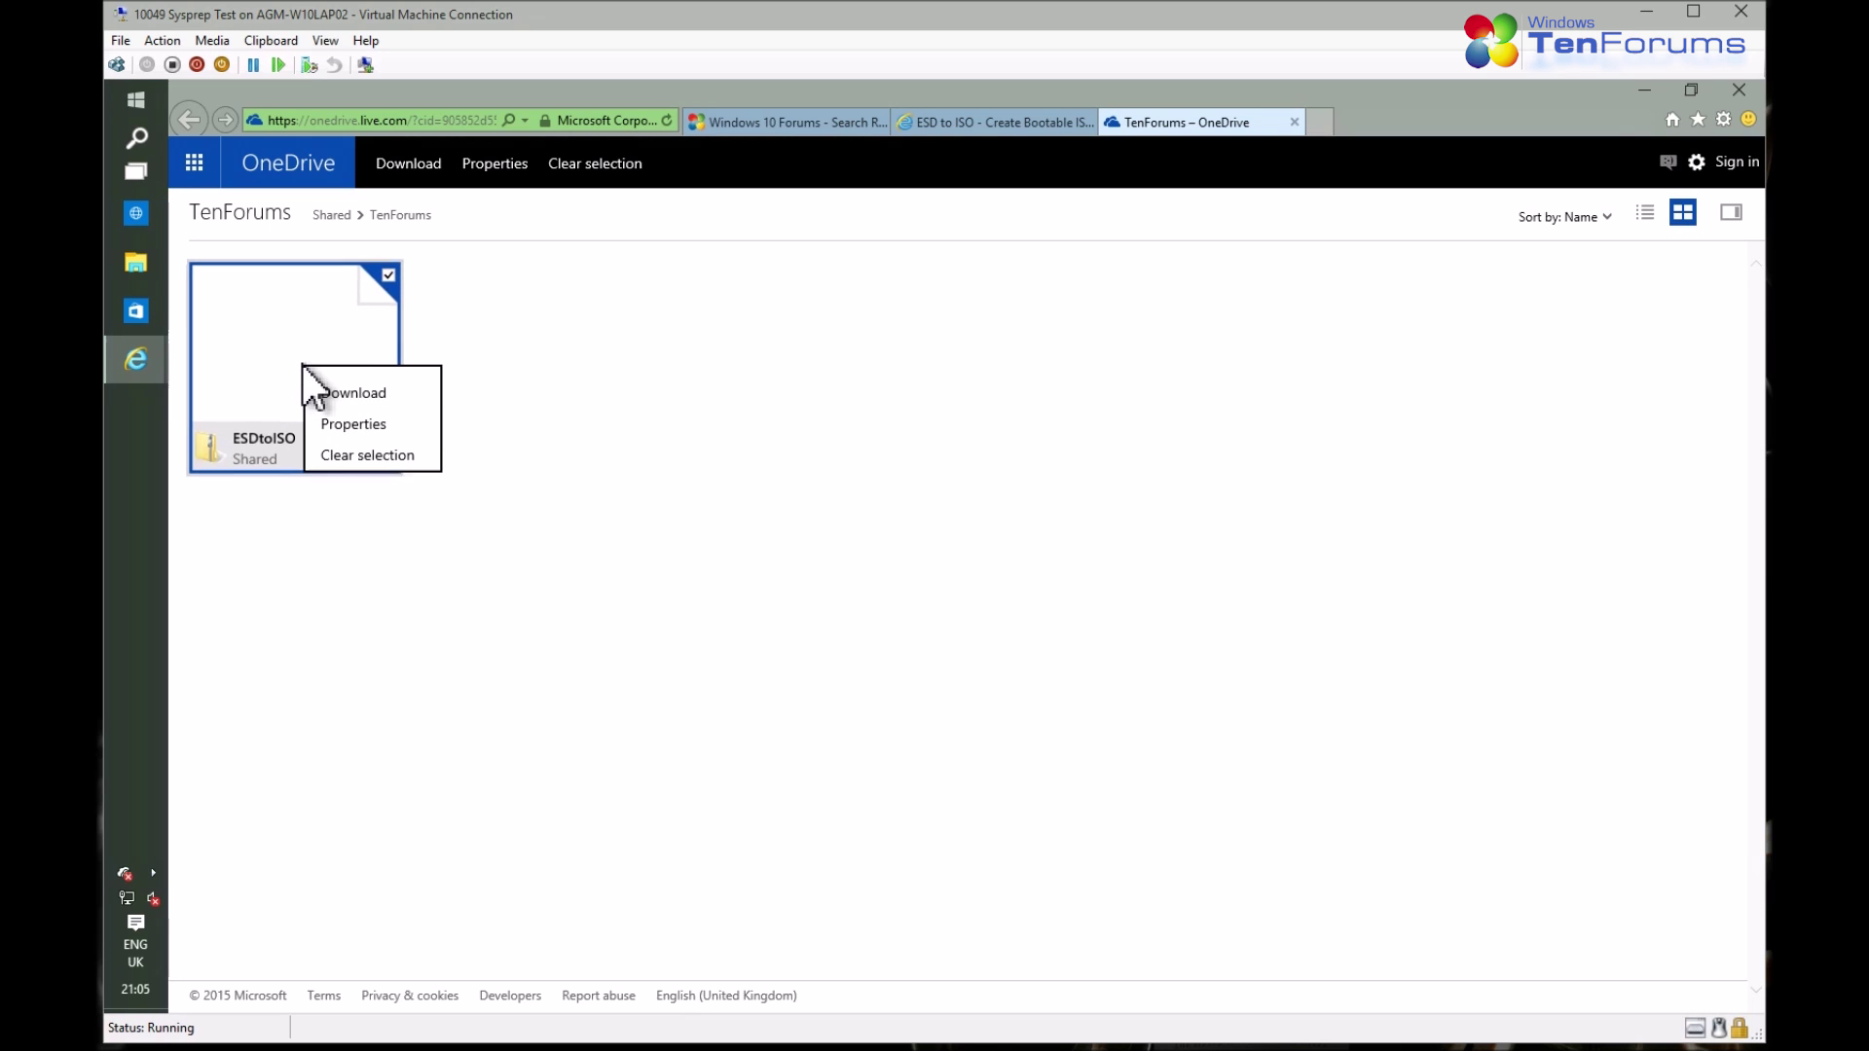
click(345, 393)
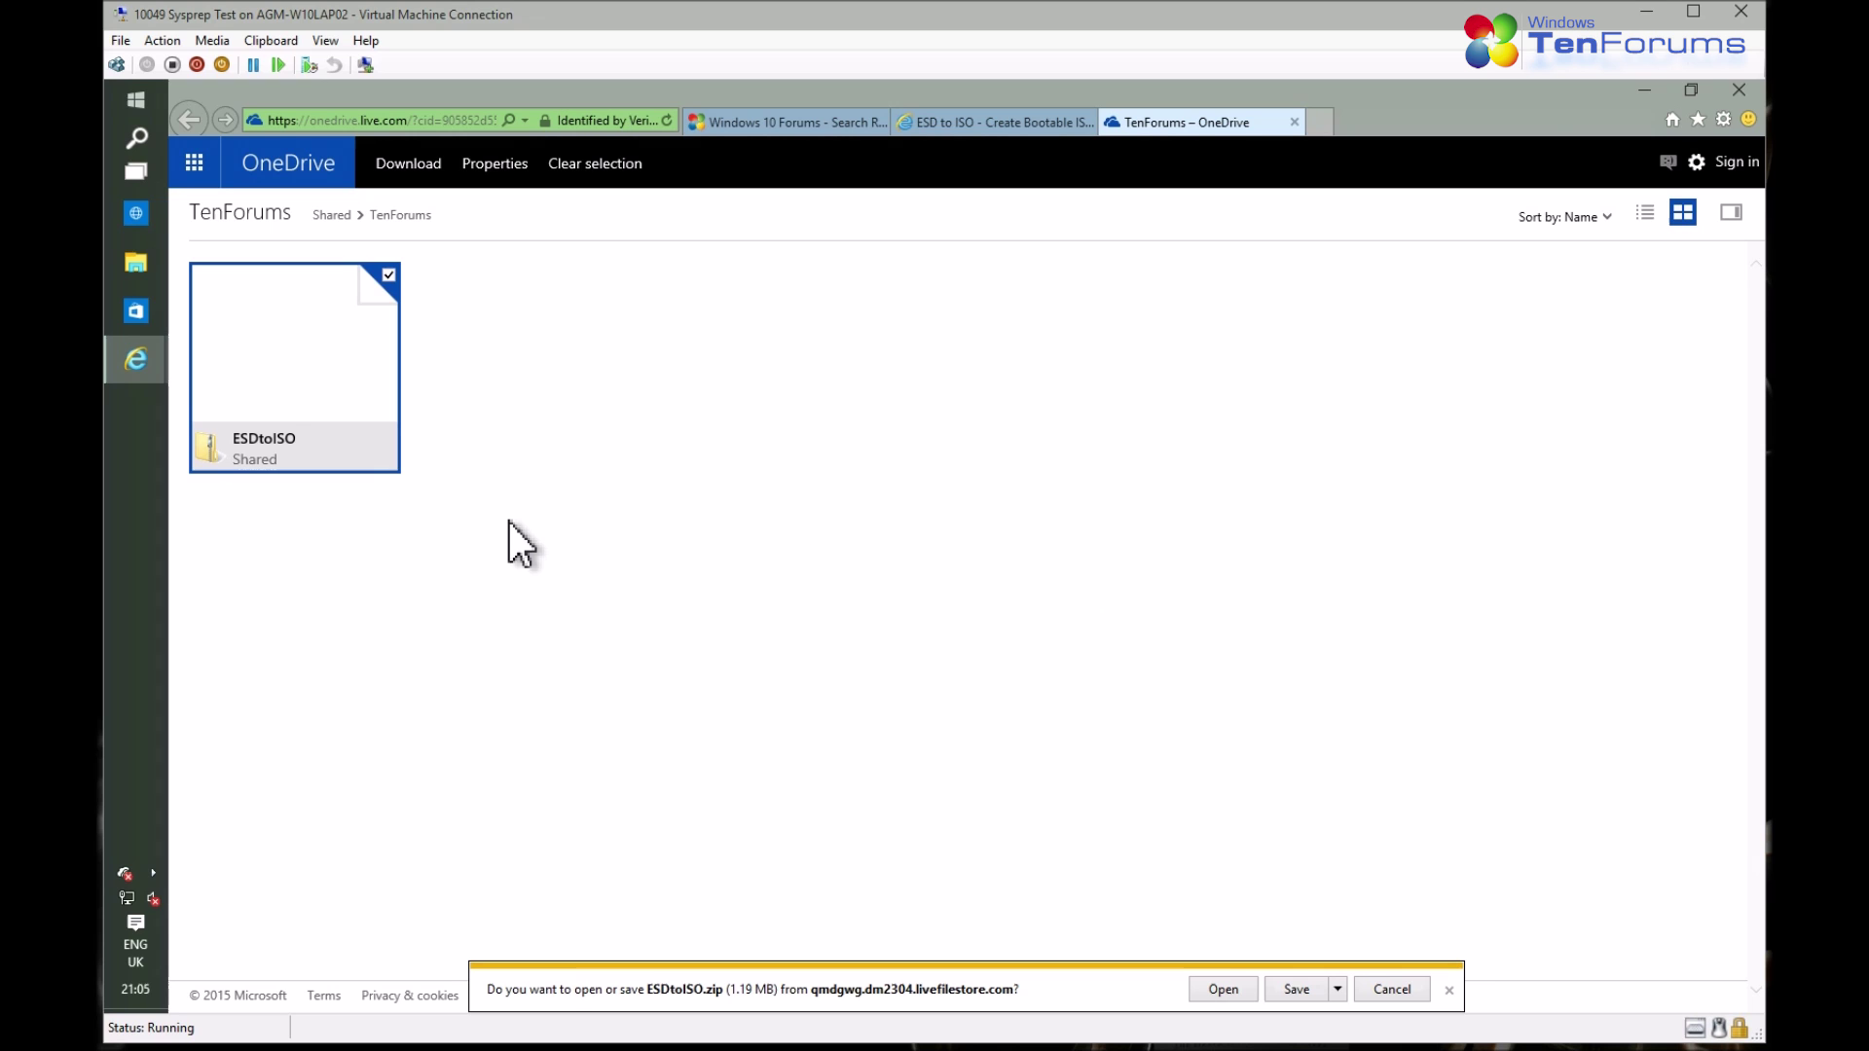
click(1293, 989)
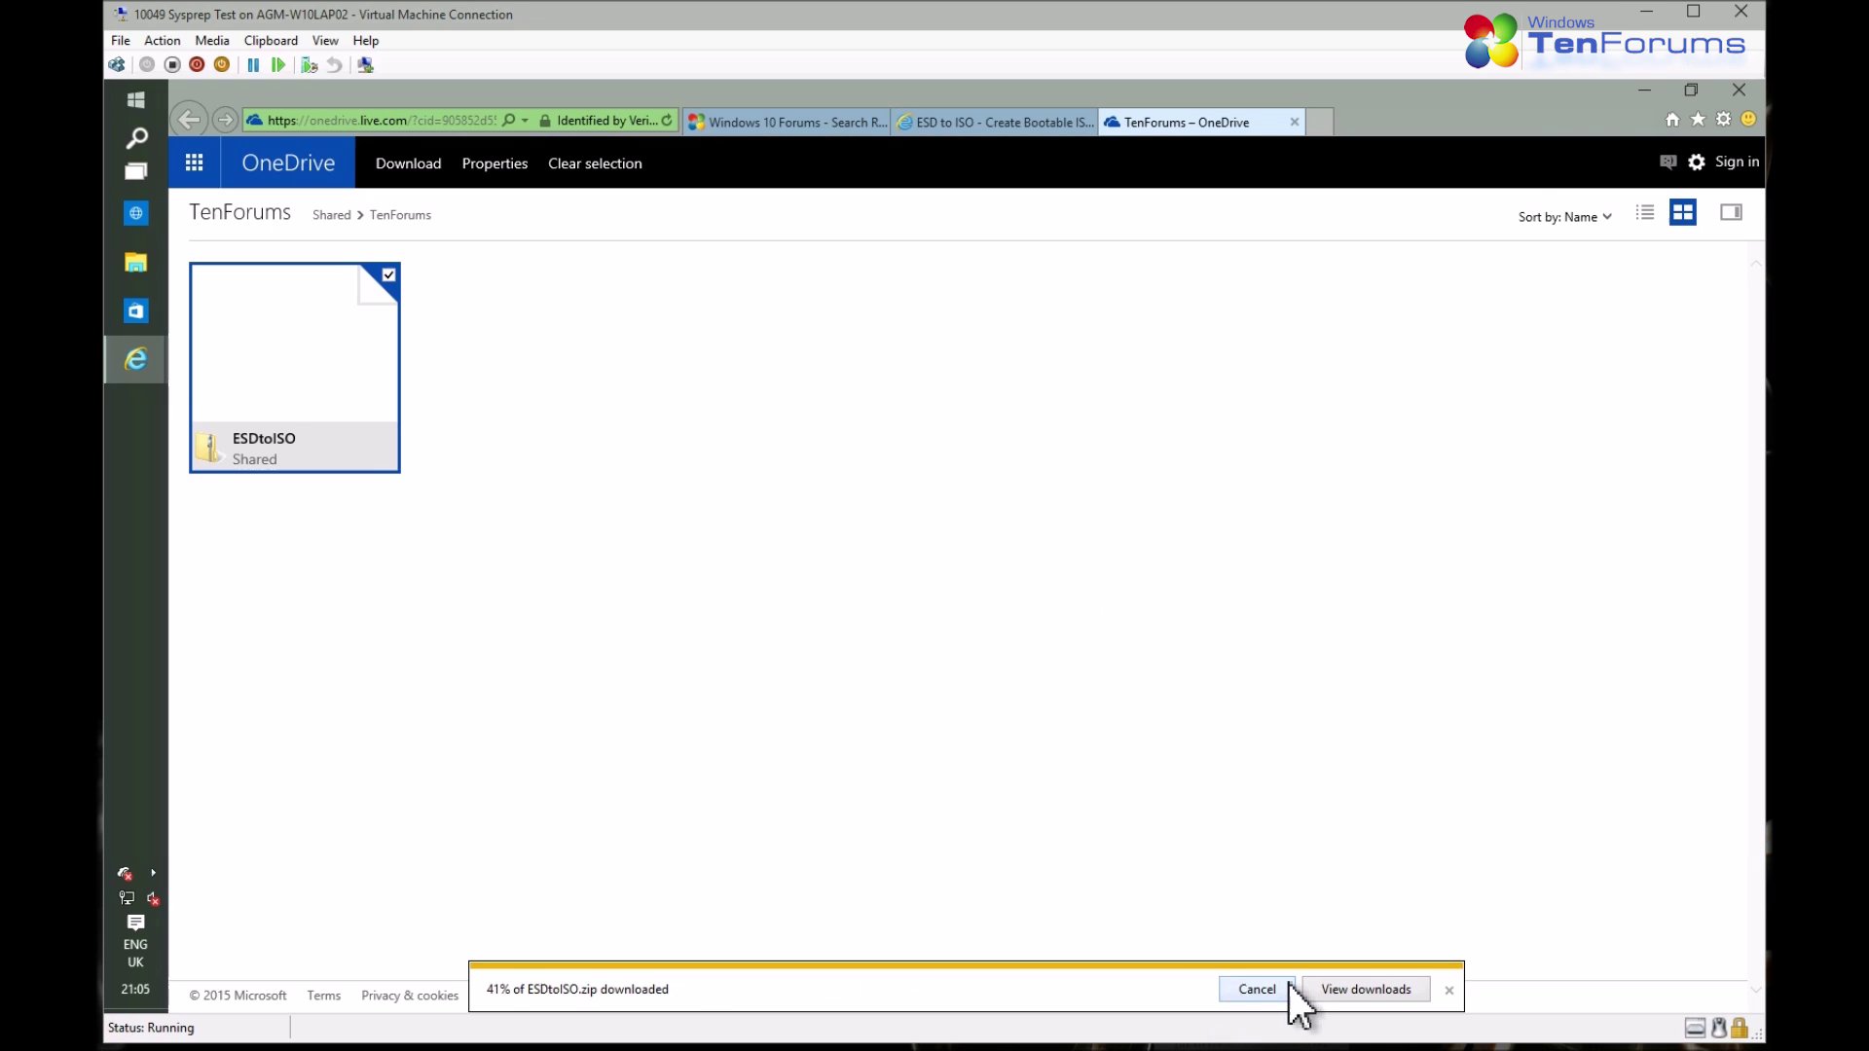
Close all Internet Explorer tabs and extract ESDtoISO.zip from the Downloads folder
click(1740, 90)
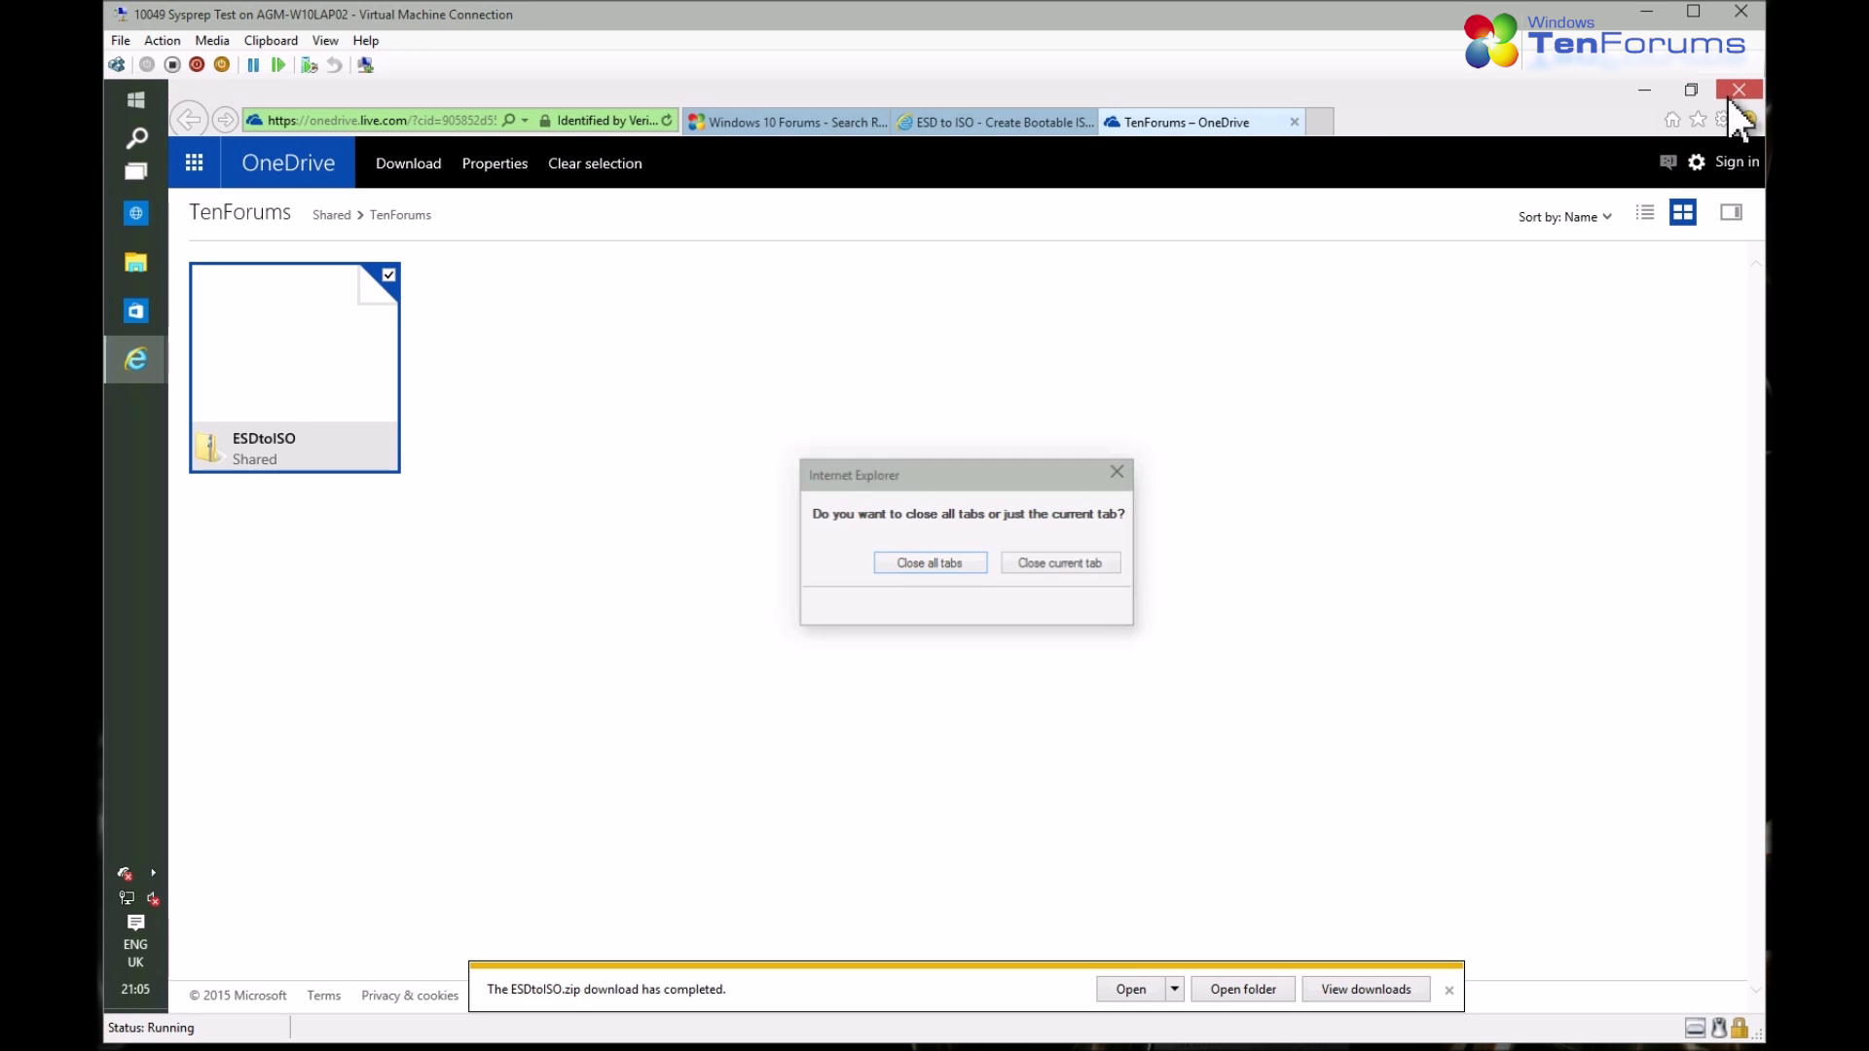
click(930, 563)
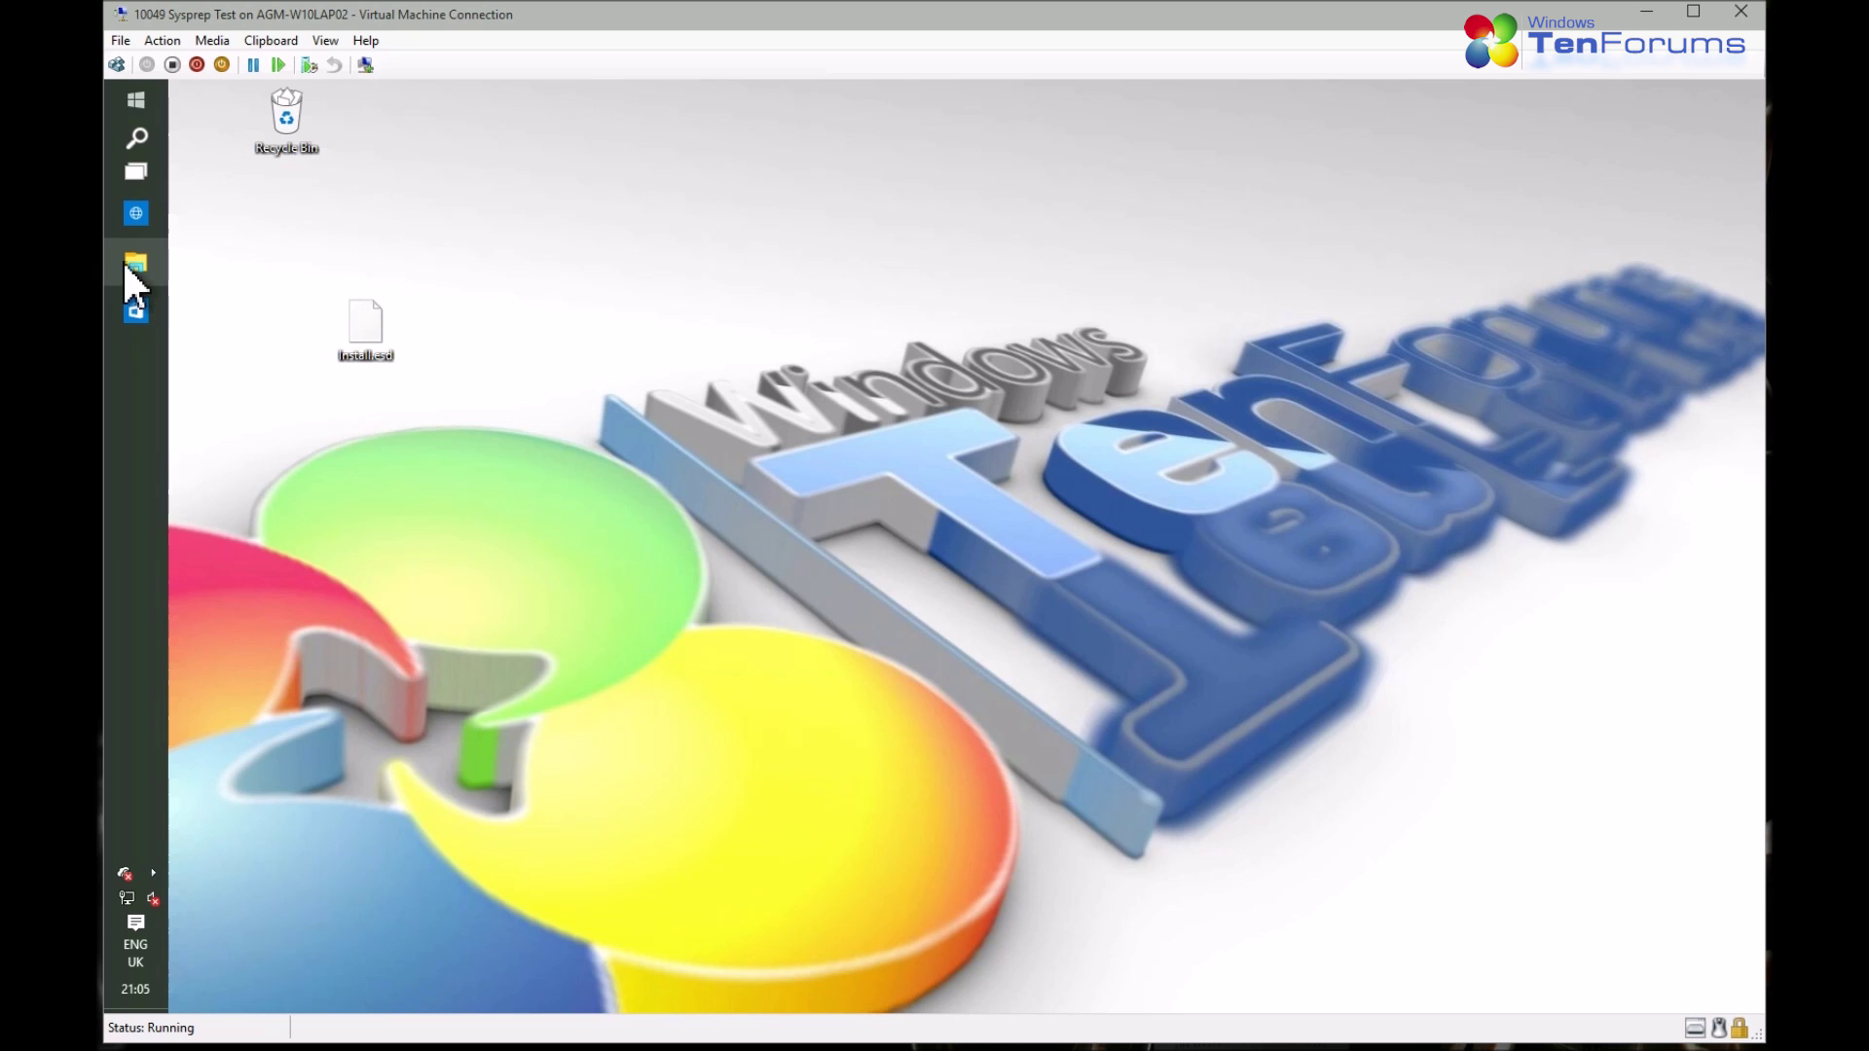
click(125, 266)
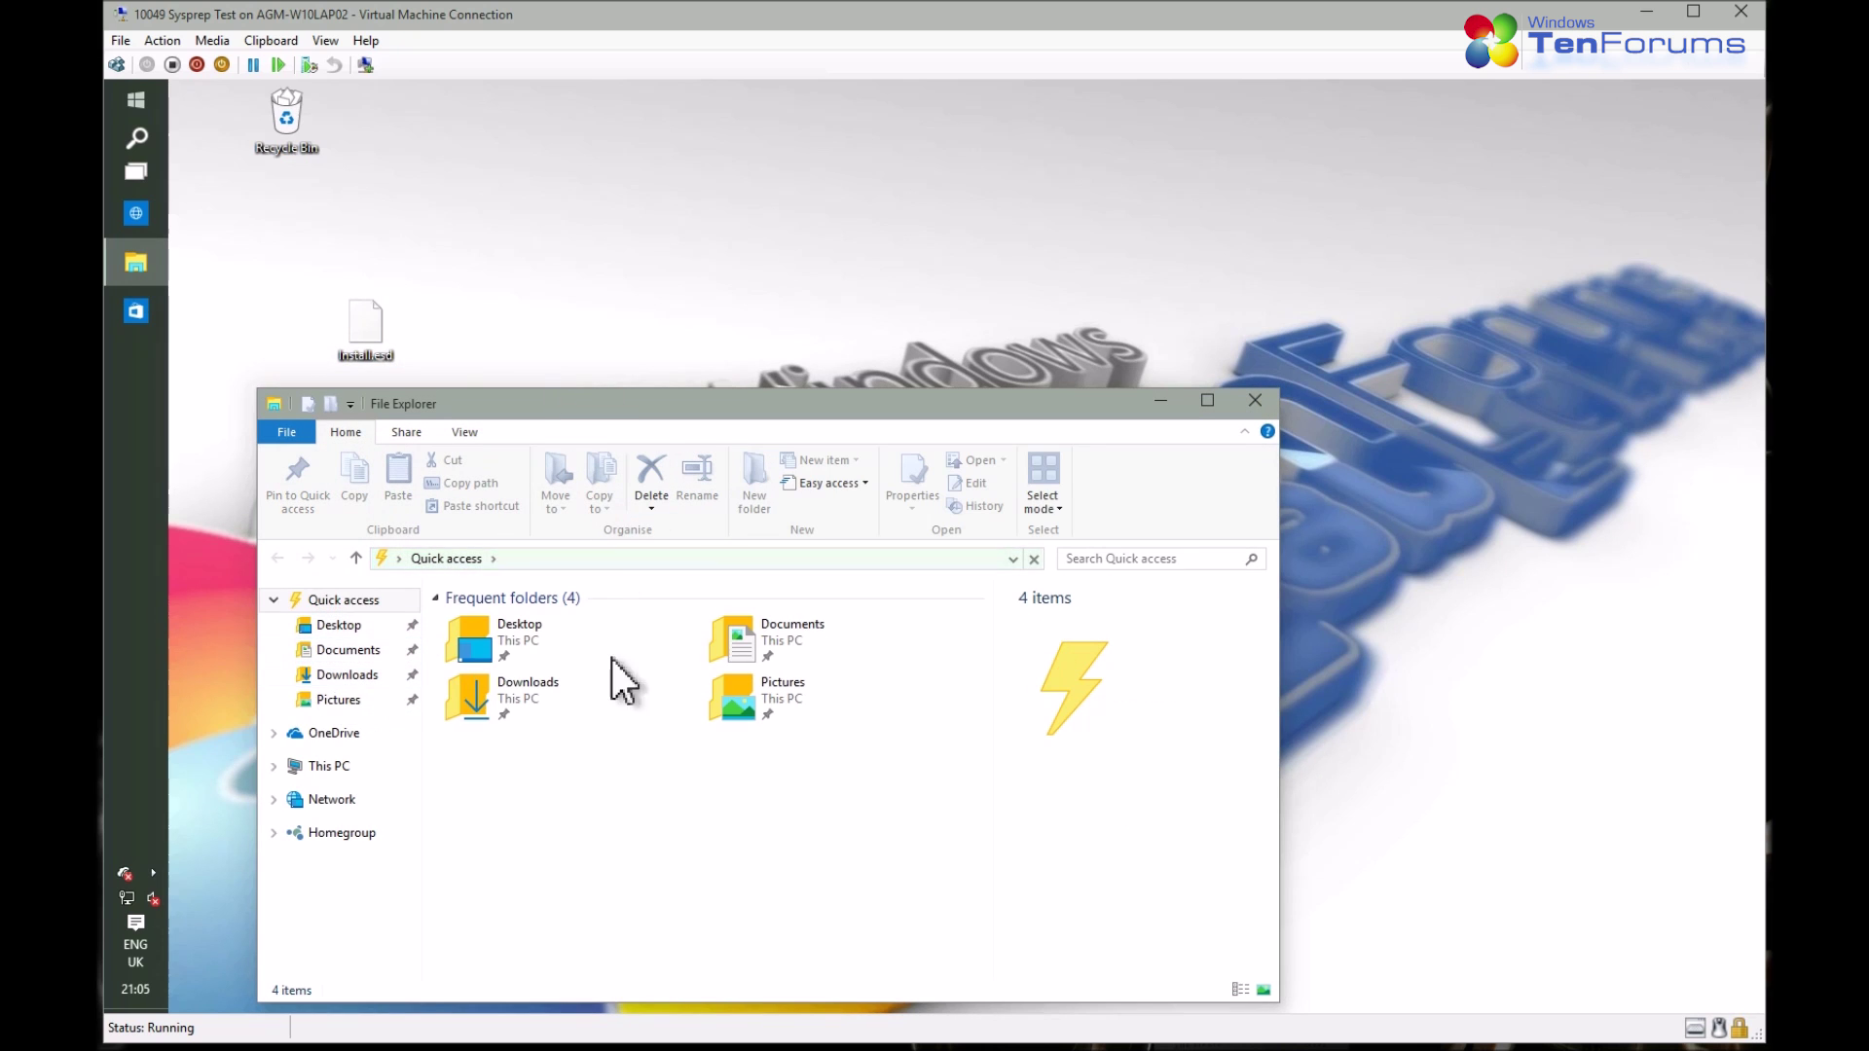
double_click(529, 680)
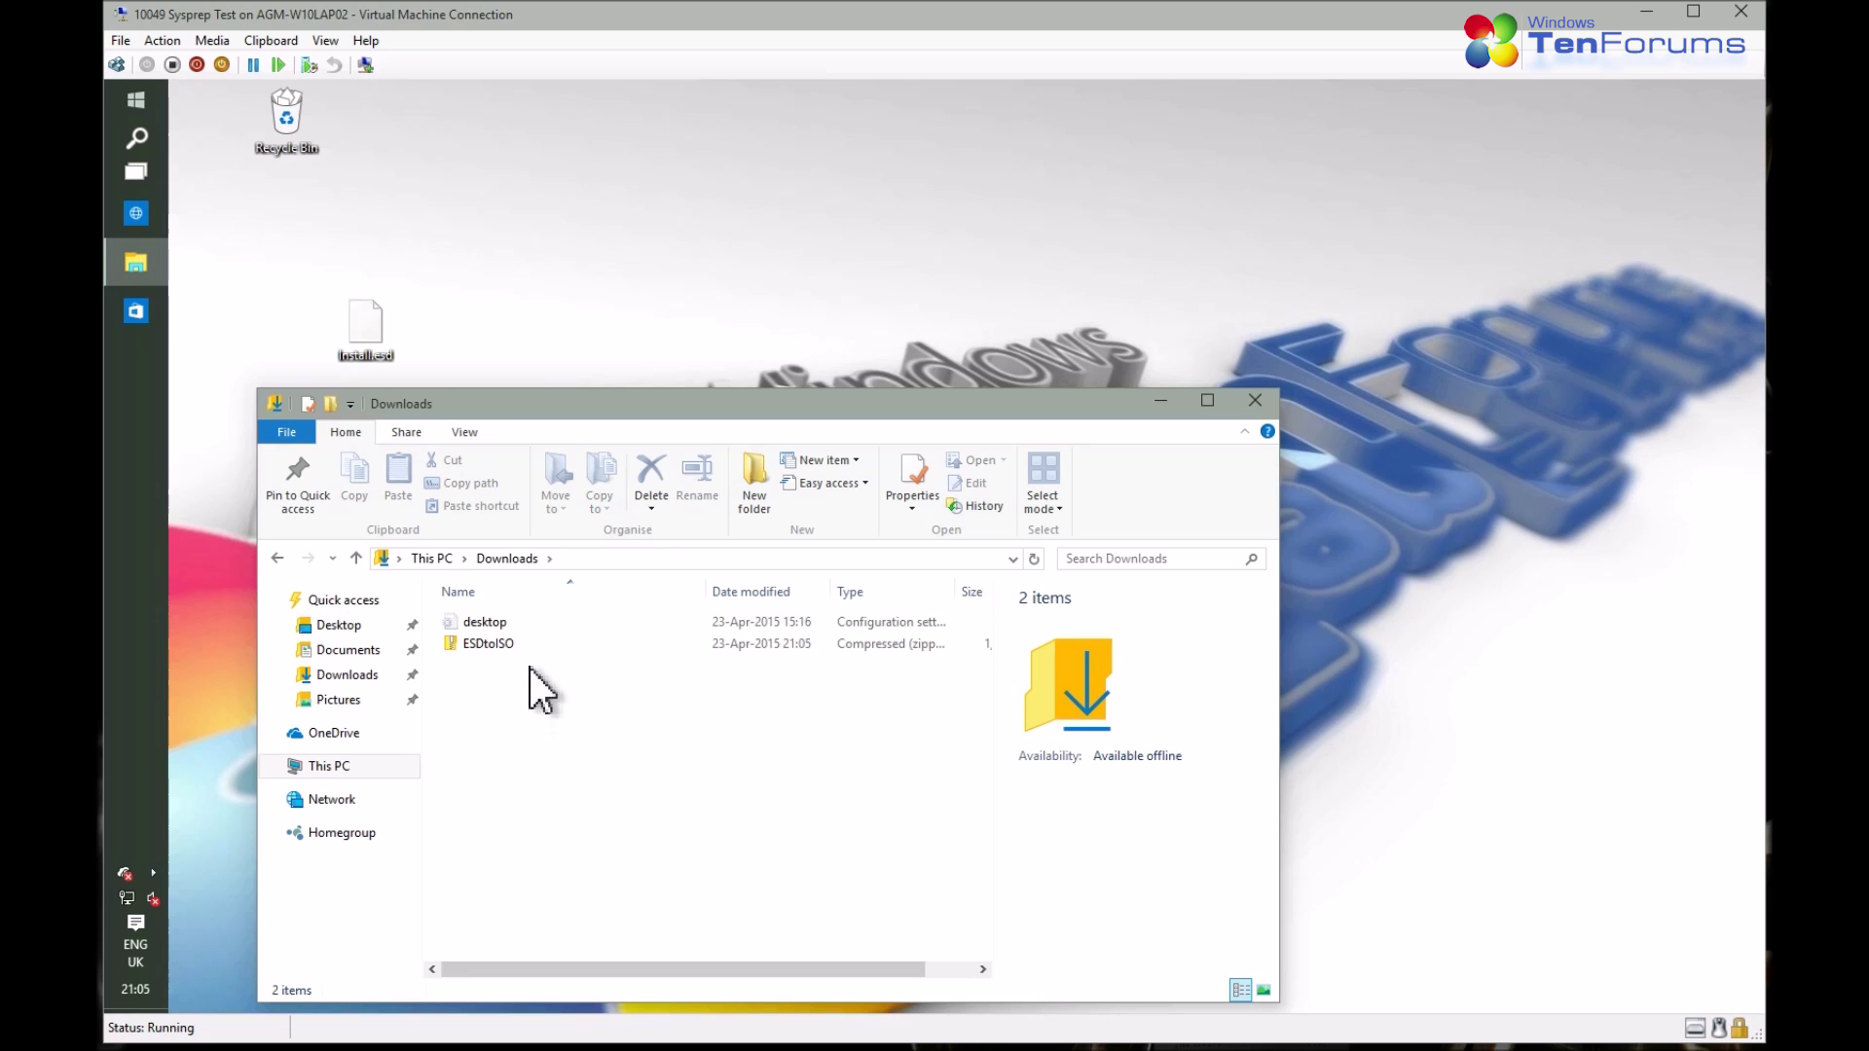
double_click(491, 644)
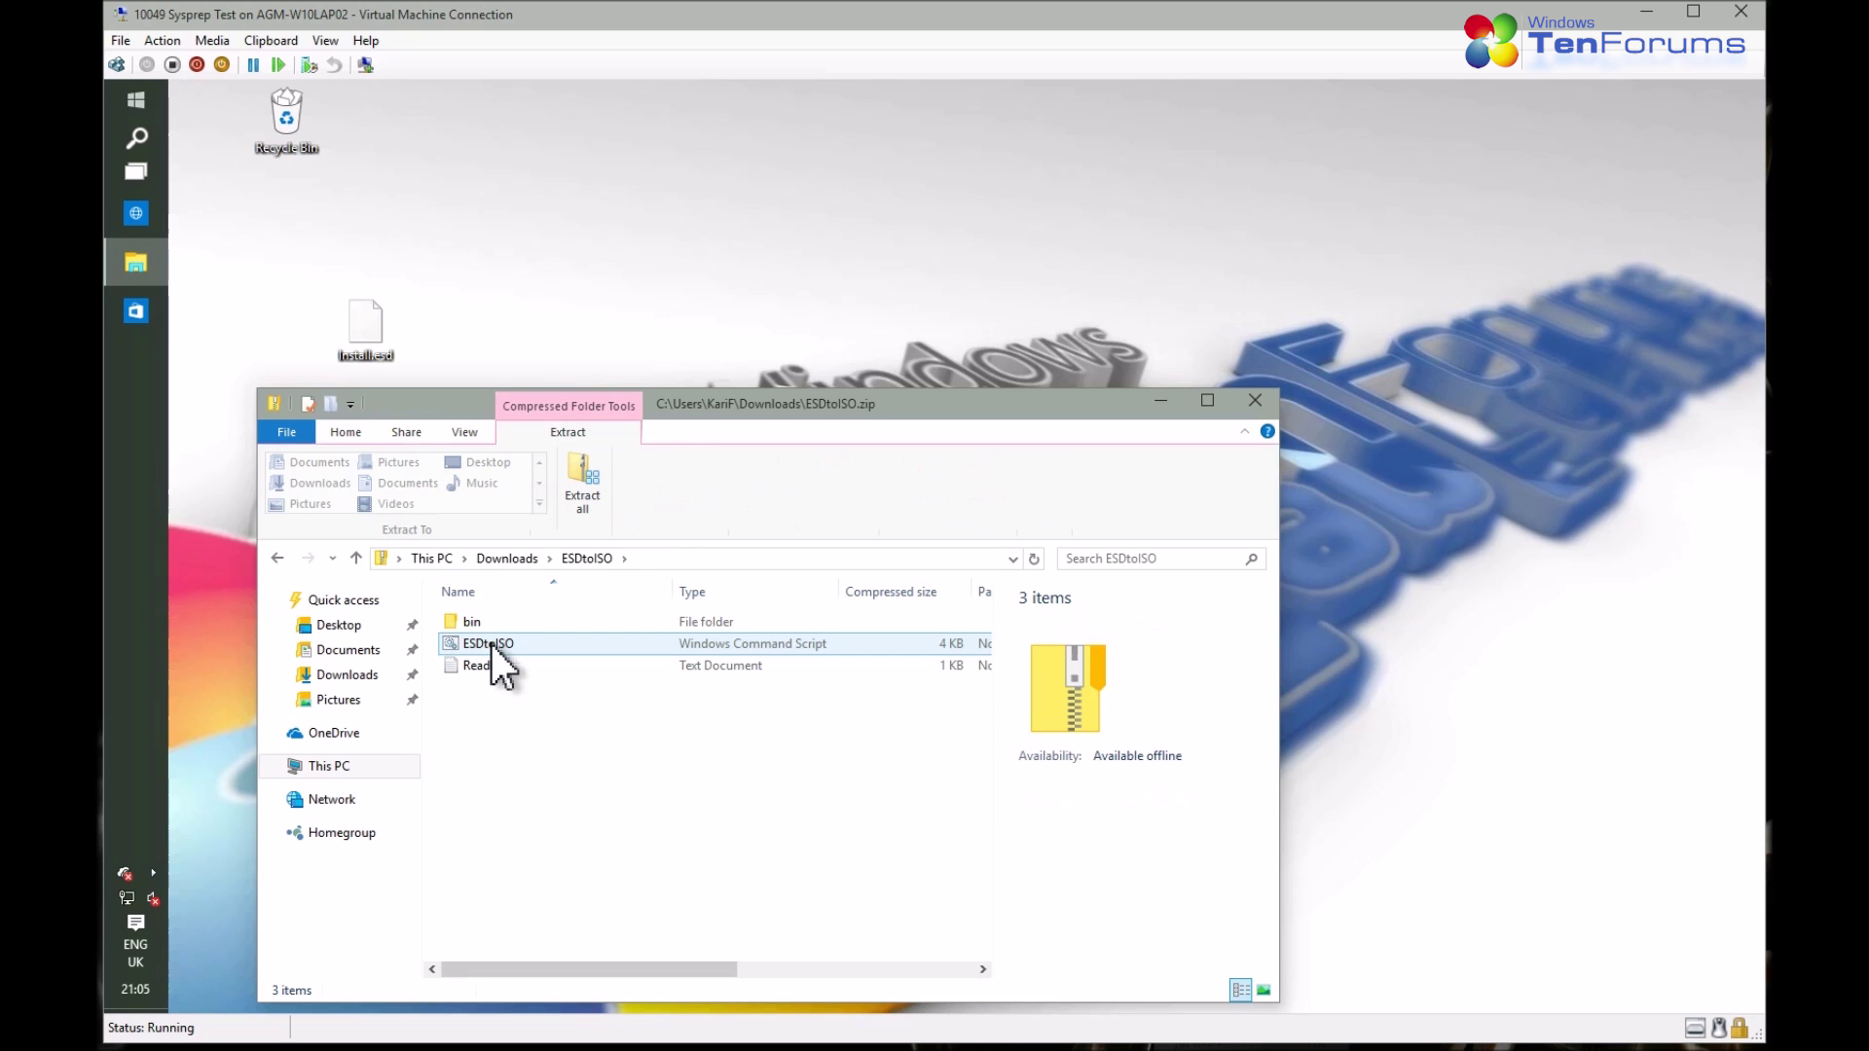
click(571, 481)
click(1170, 756)
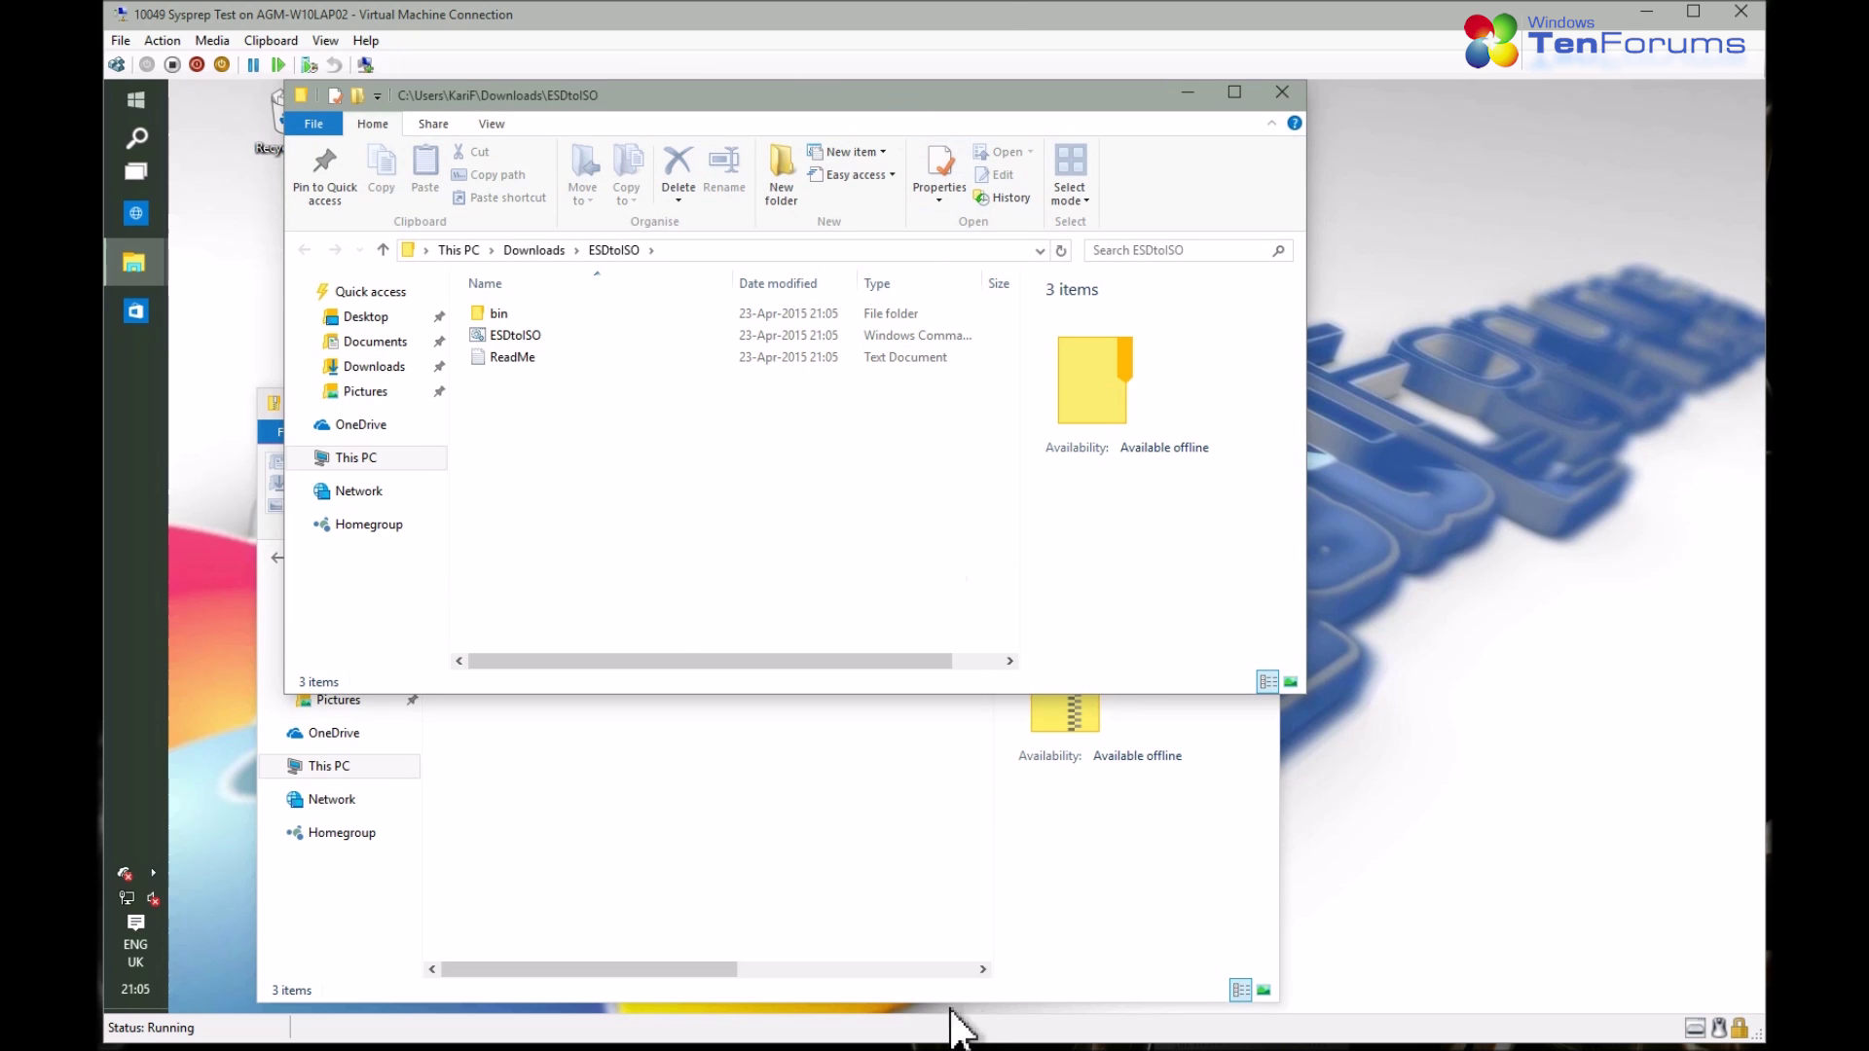
Close the zip window and drag Install.esd from the desktop into the ESDtoISO folder
click(936, 929)
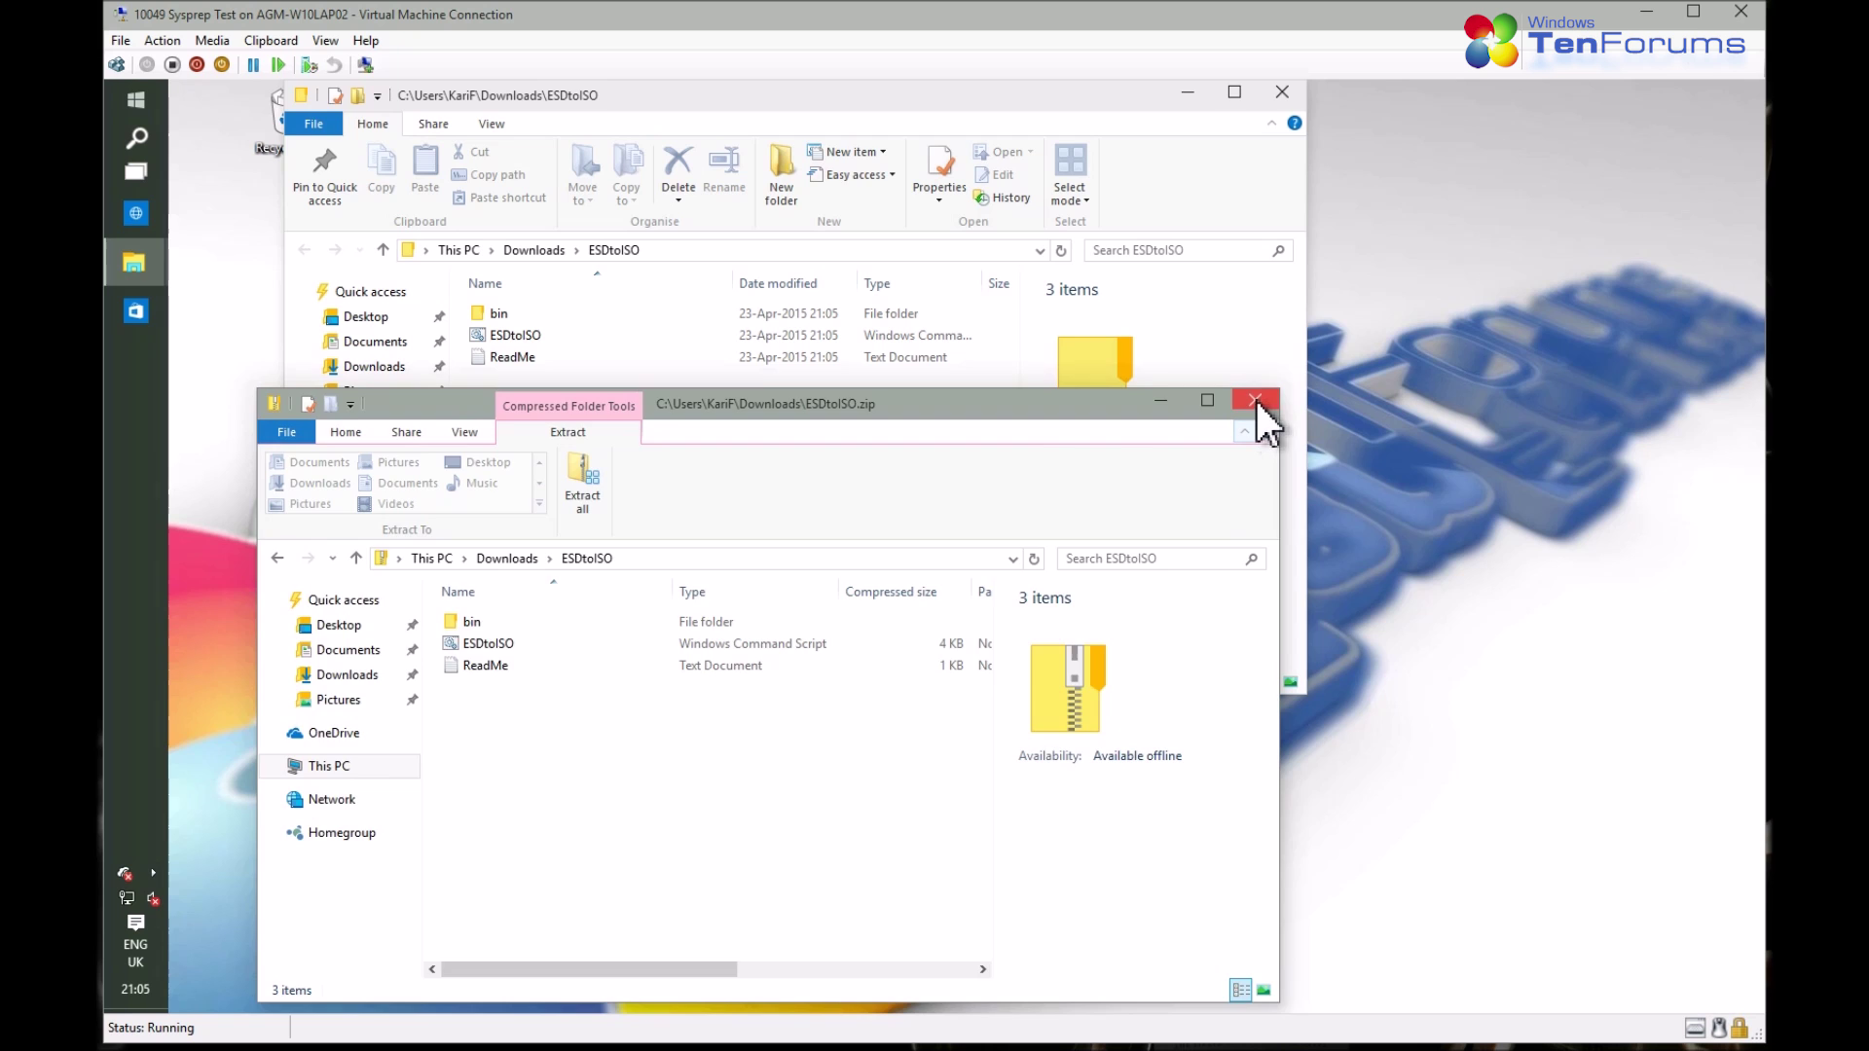
click(1255, 400)
drag(815, 98, 1018, 165)
drag(403, 331, 727, 477)
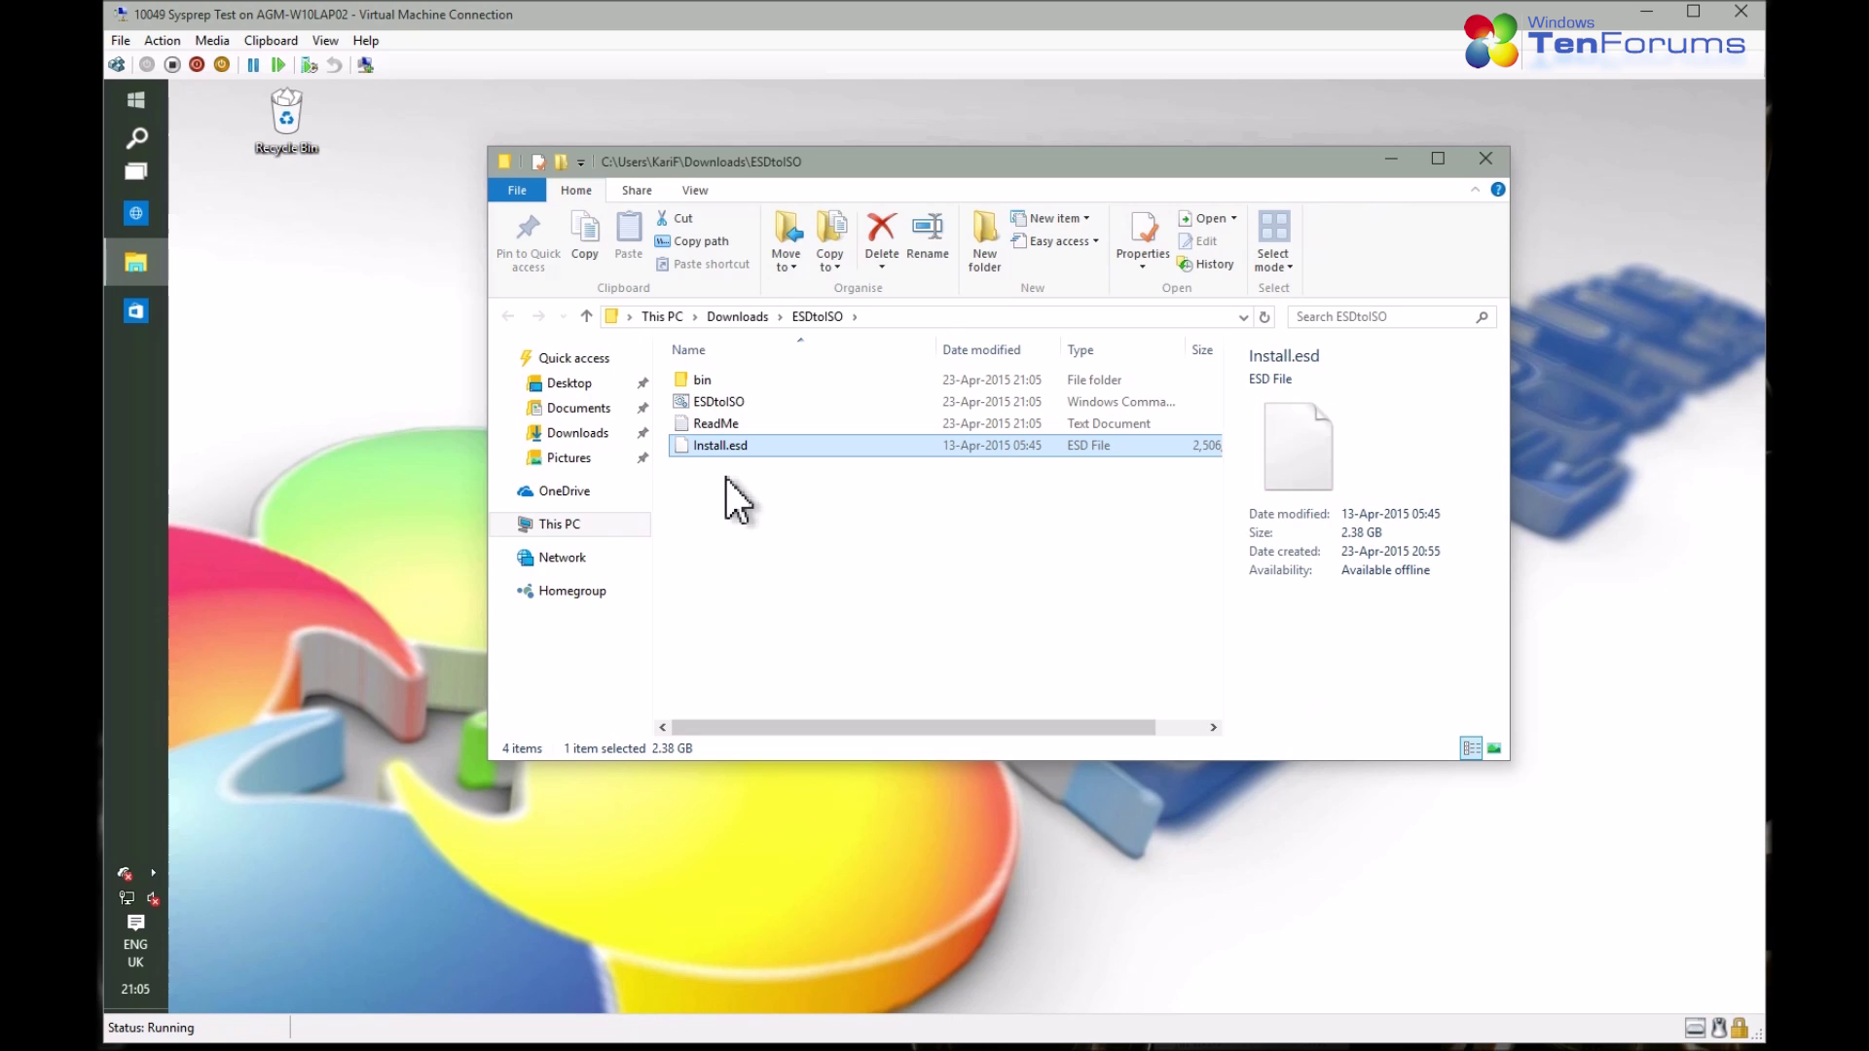
Open an administrator command prompt in the ESDtoISO folder and approve the UAC prompt
click(500, 187)
mouse_move(605, 282)
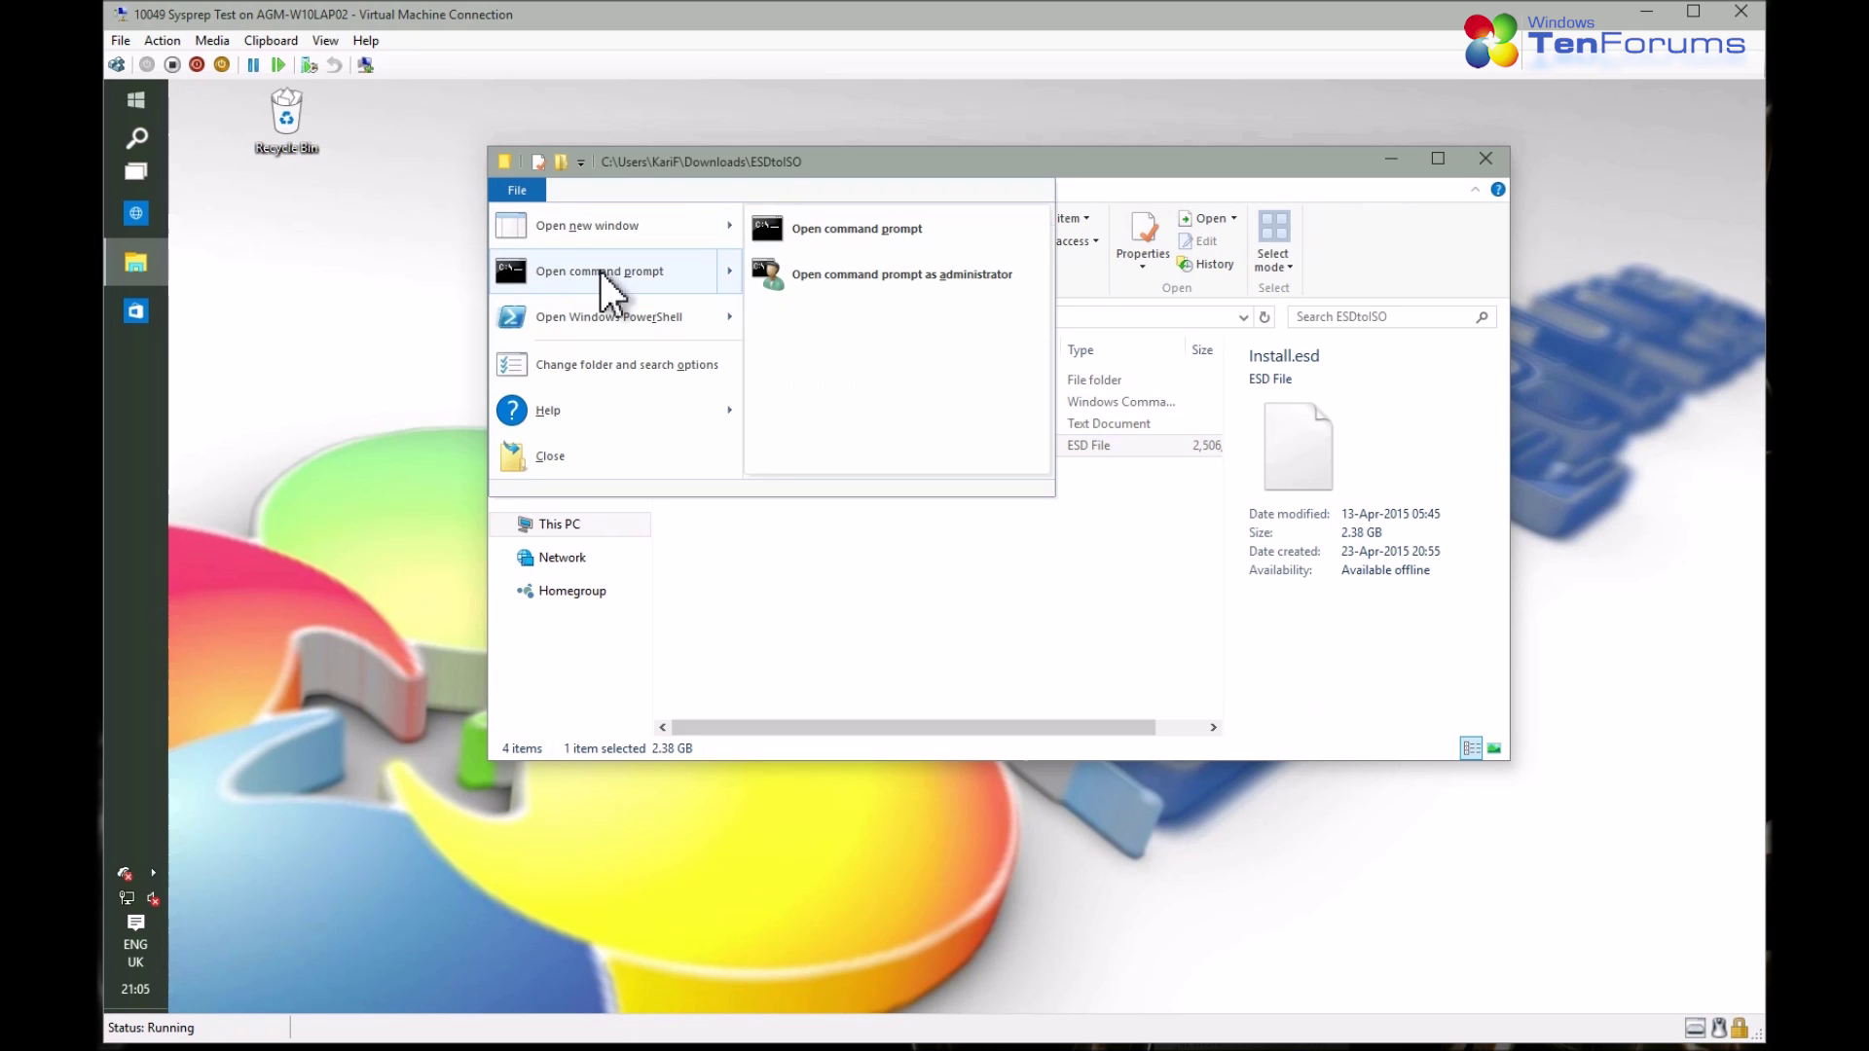
click(917, 279)
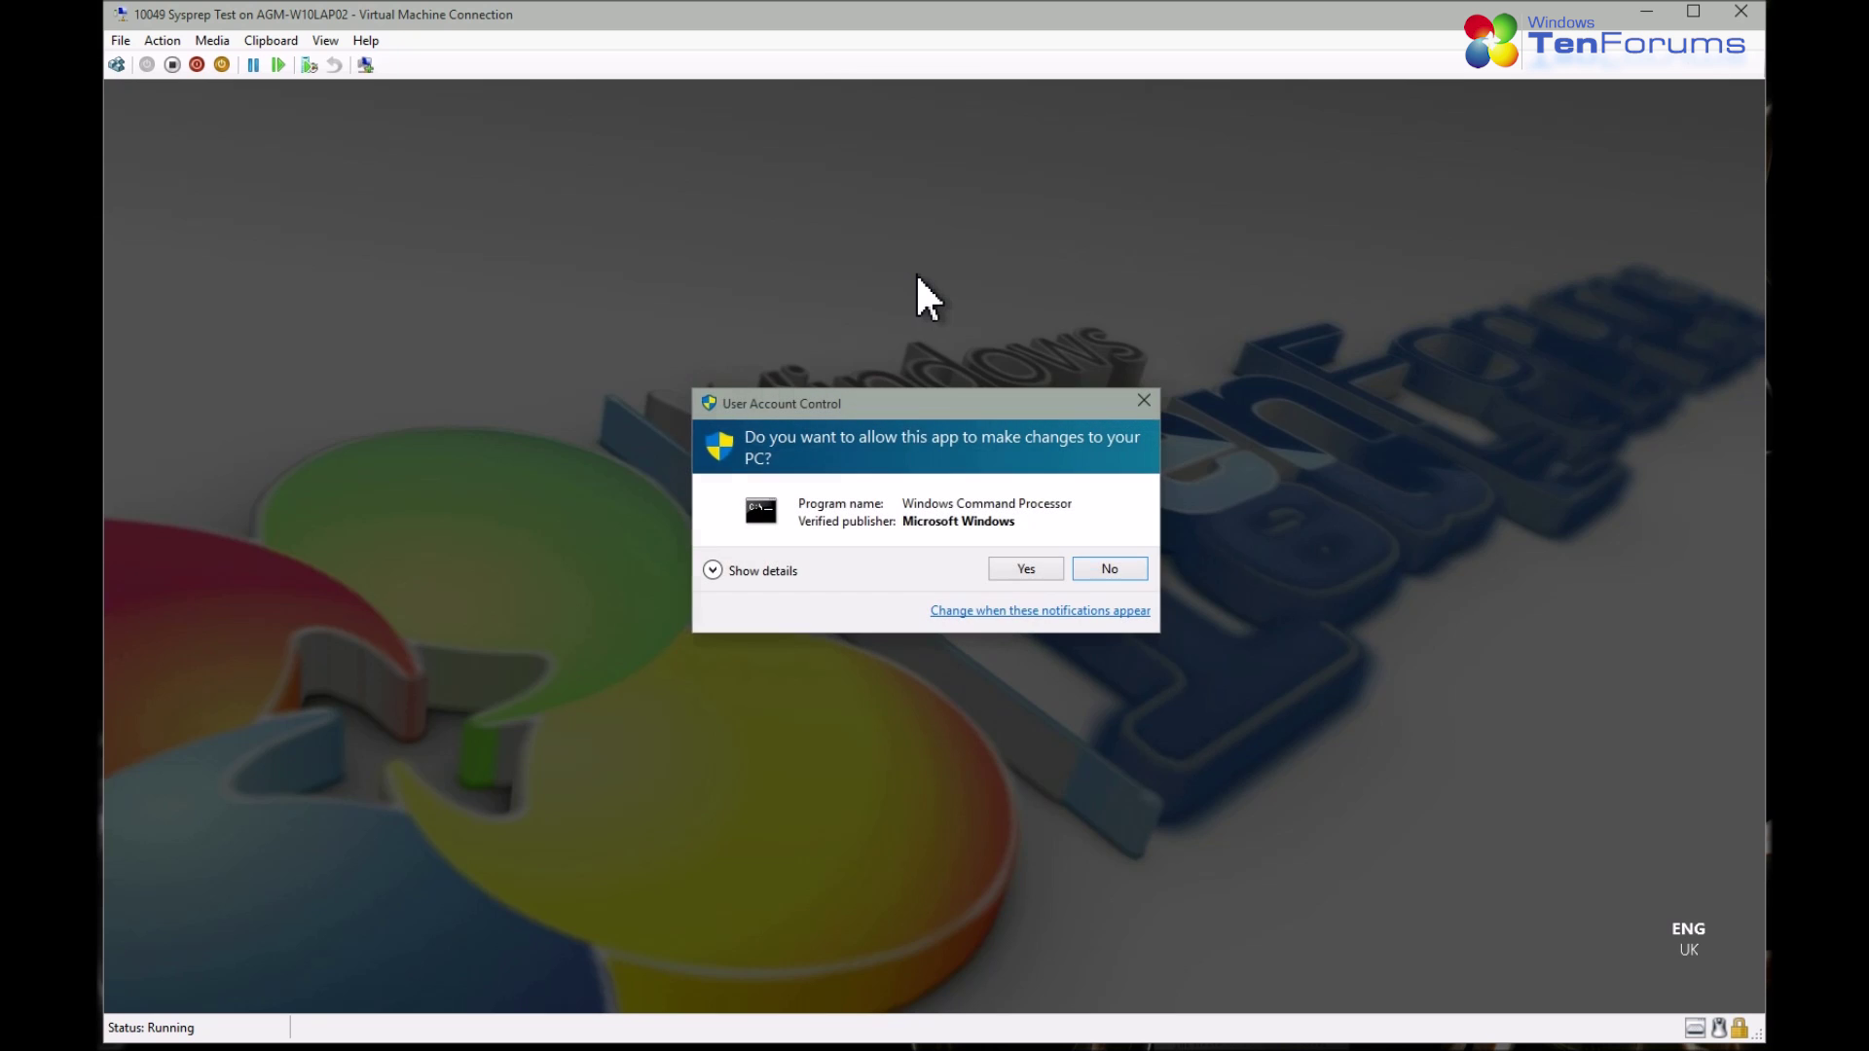
click(1005, 573)
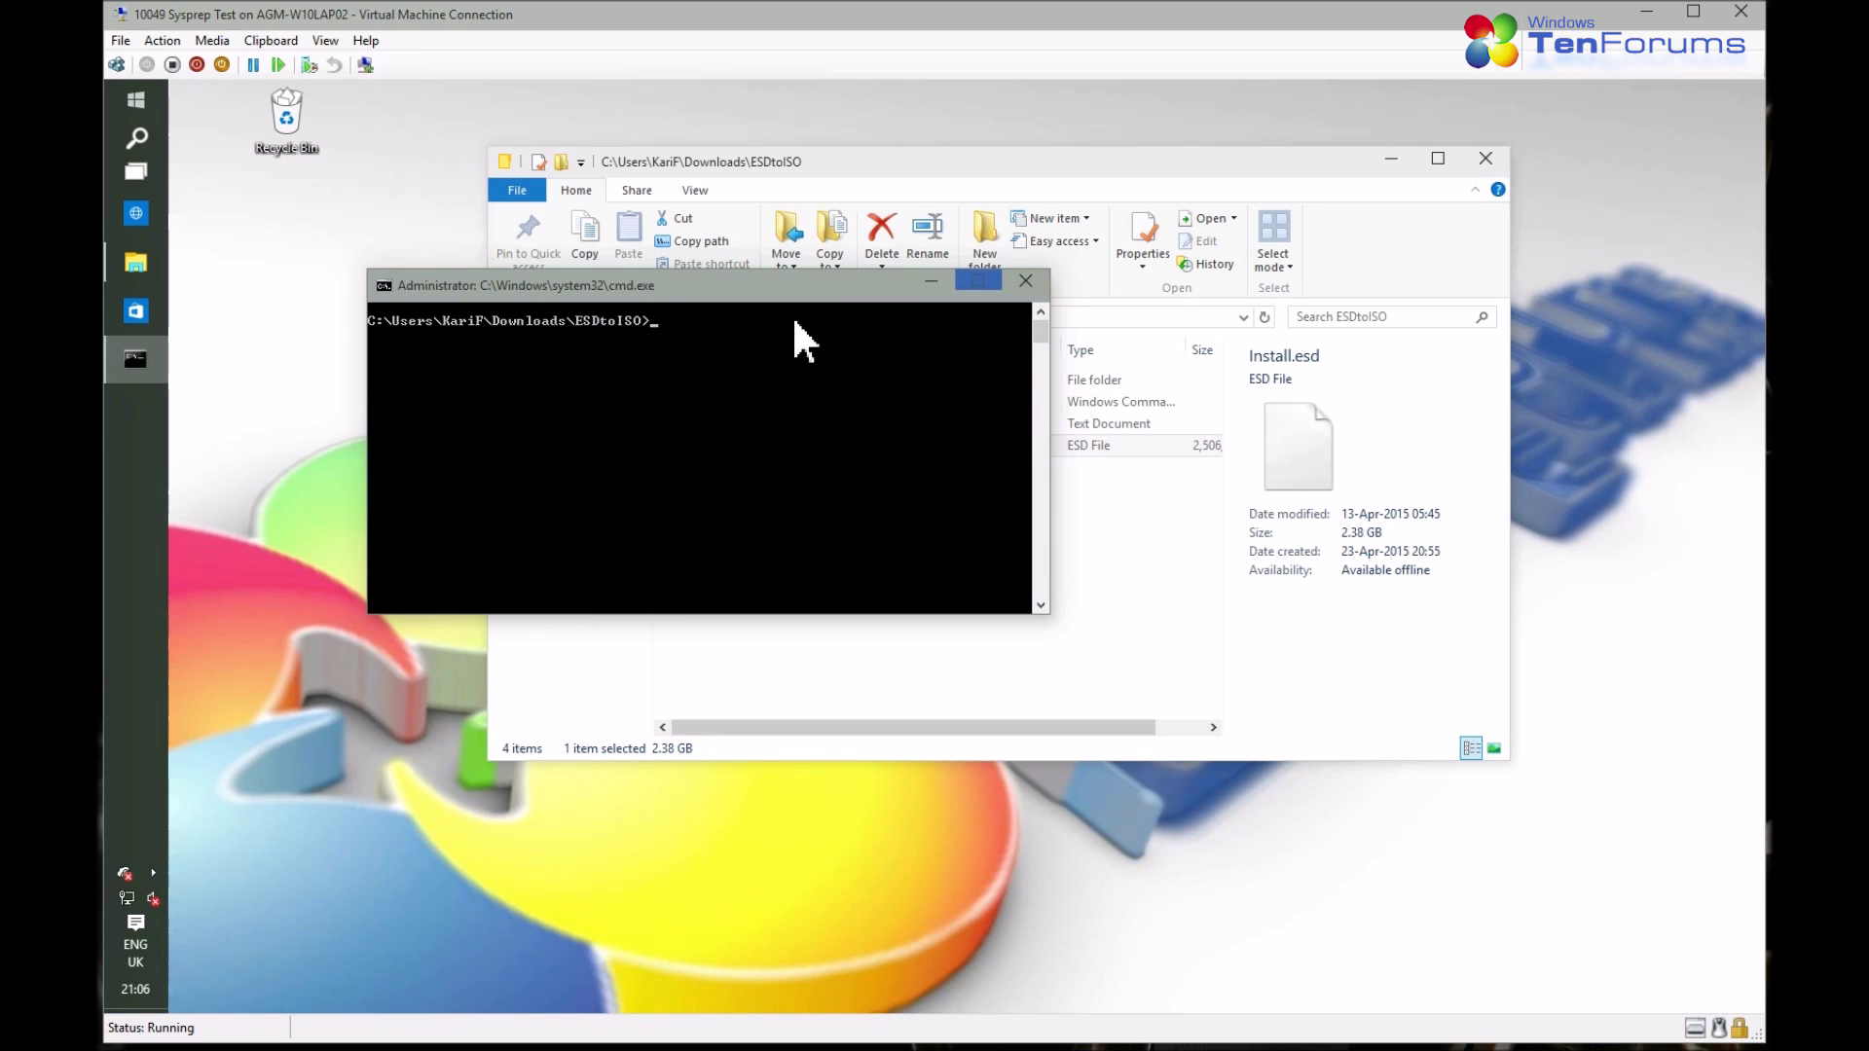
Set the console font to Lucida Console size 24 and move the window up
right_click(659, 286)
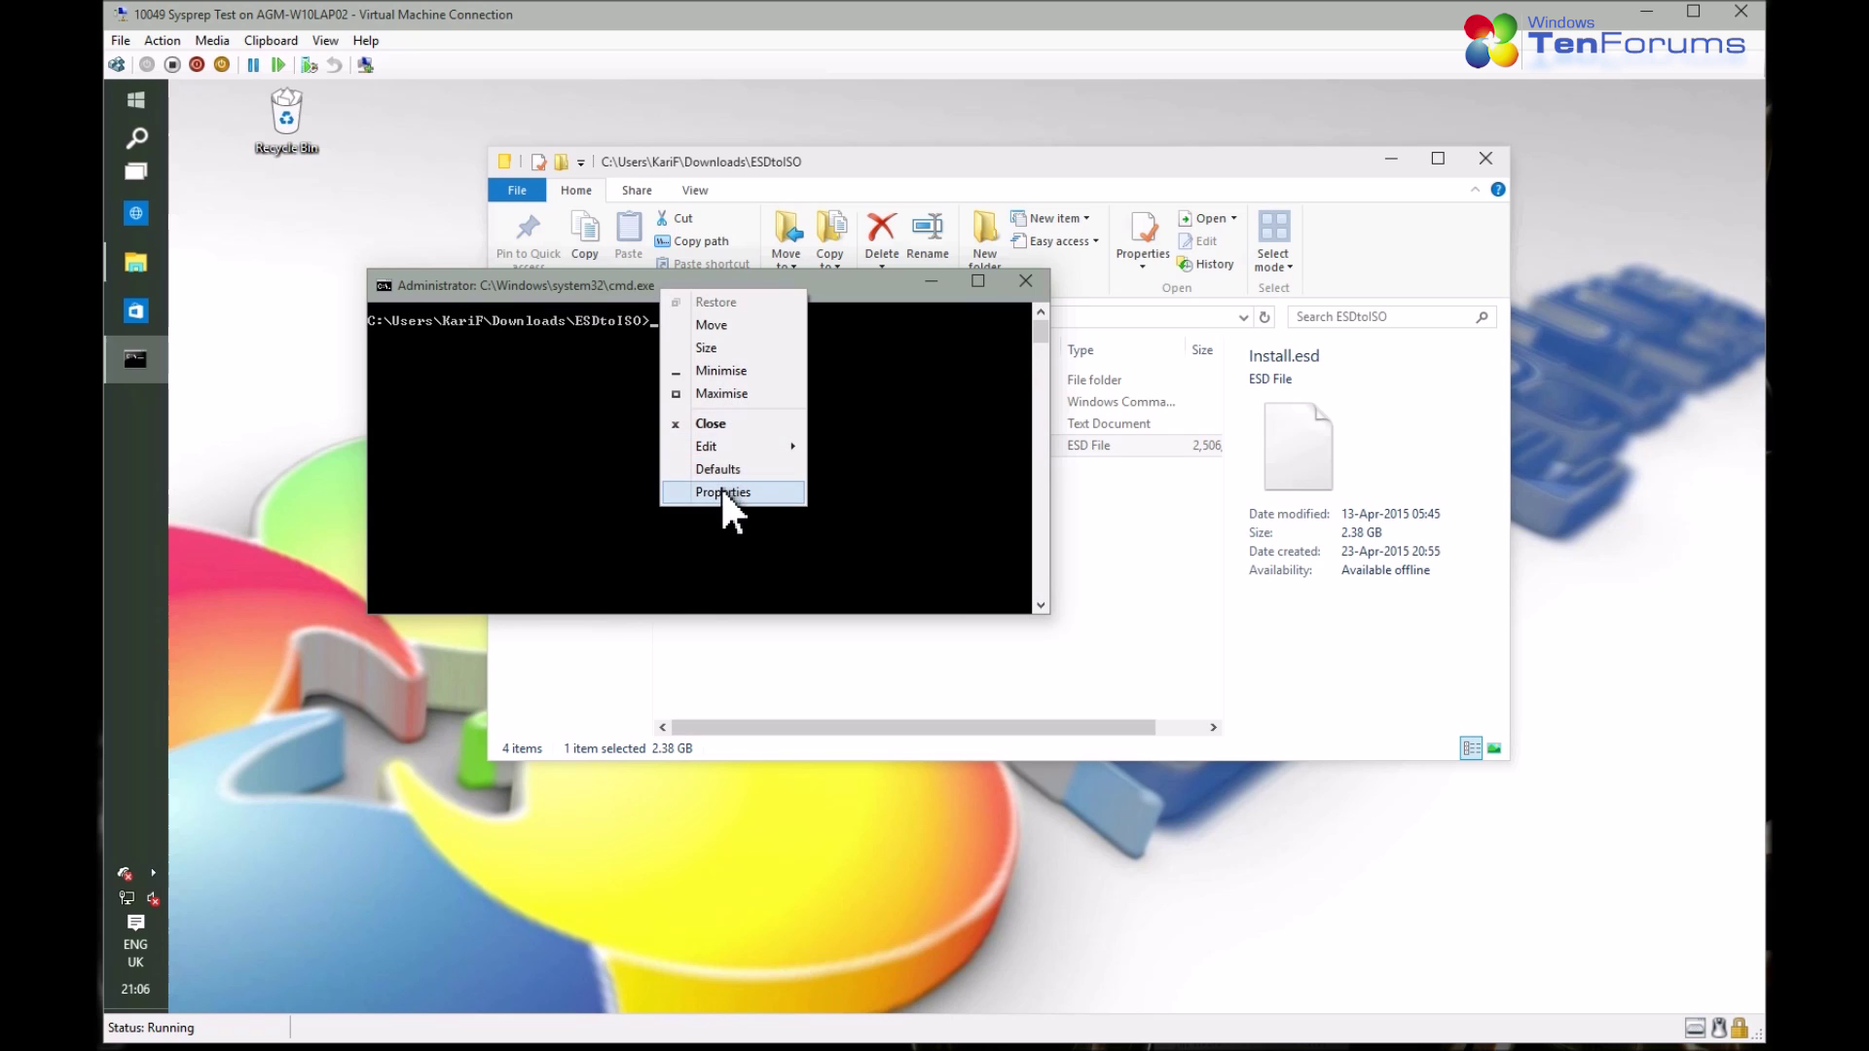
click(723, 491)
click(467, 335)
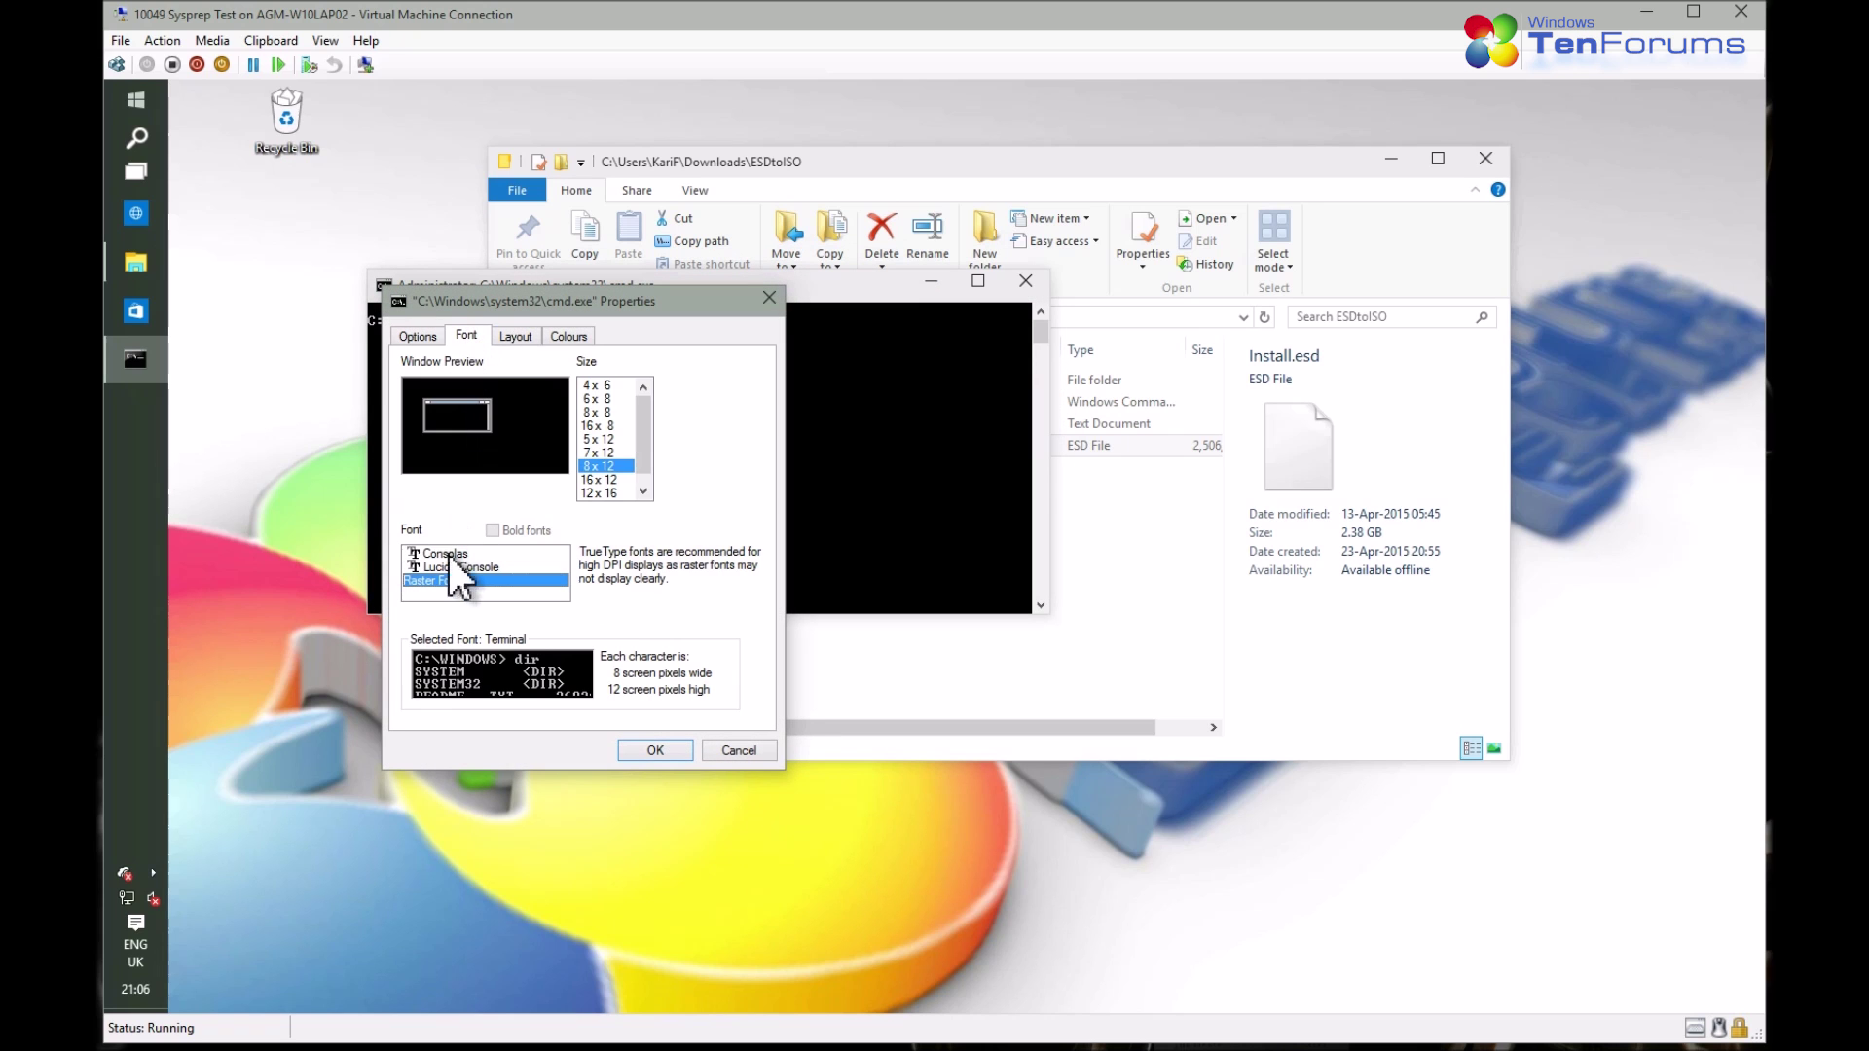
click(458, 567)
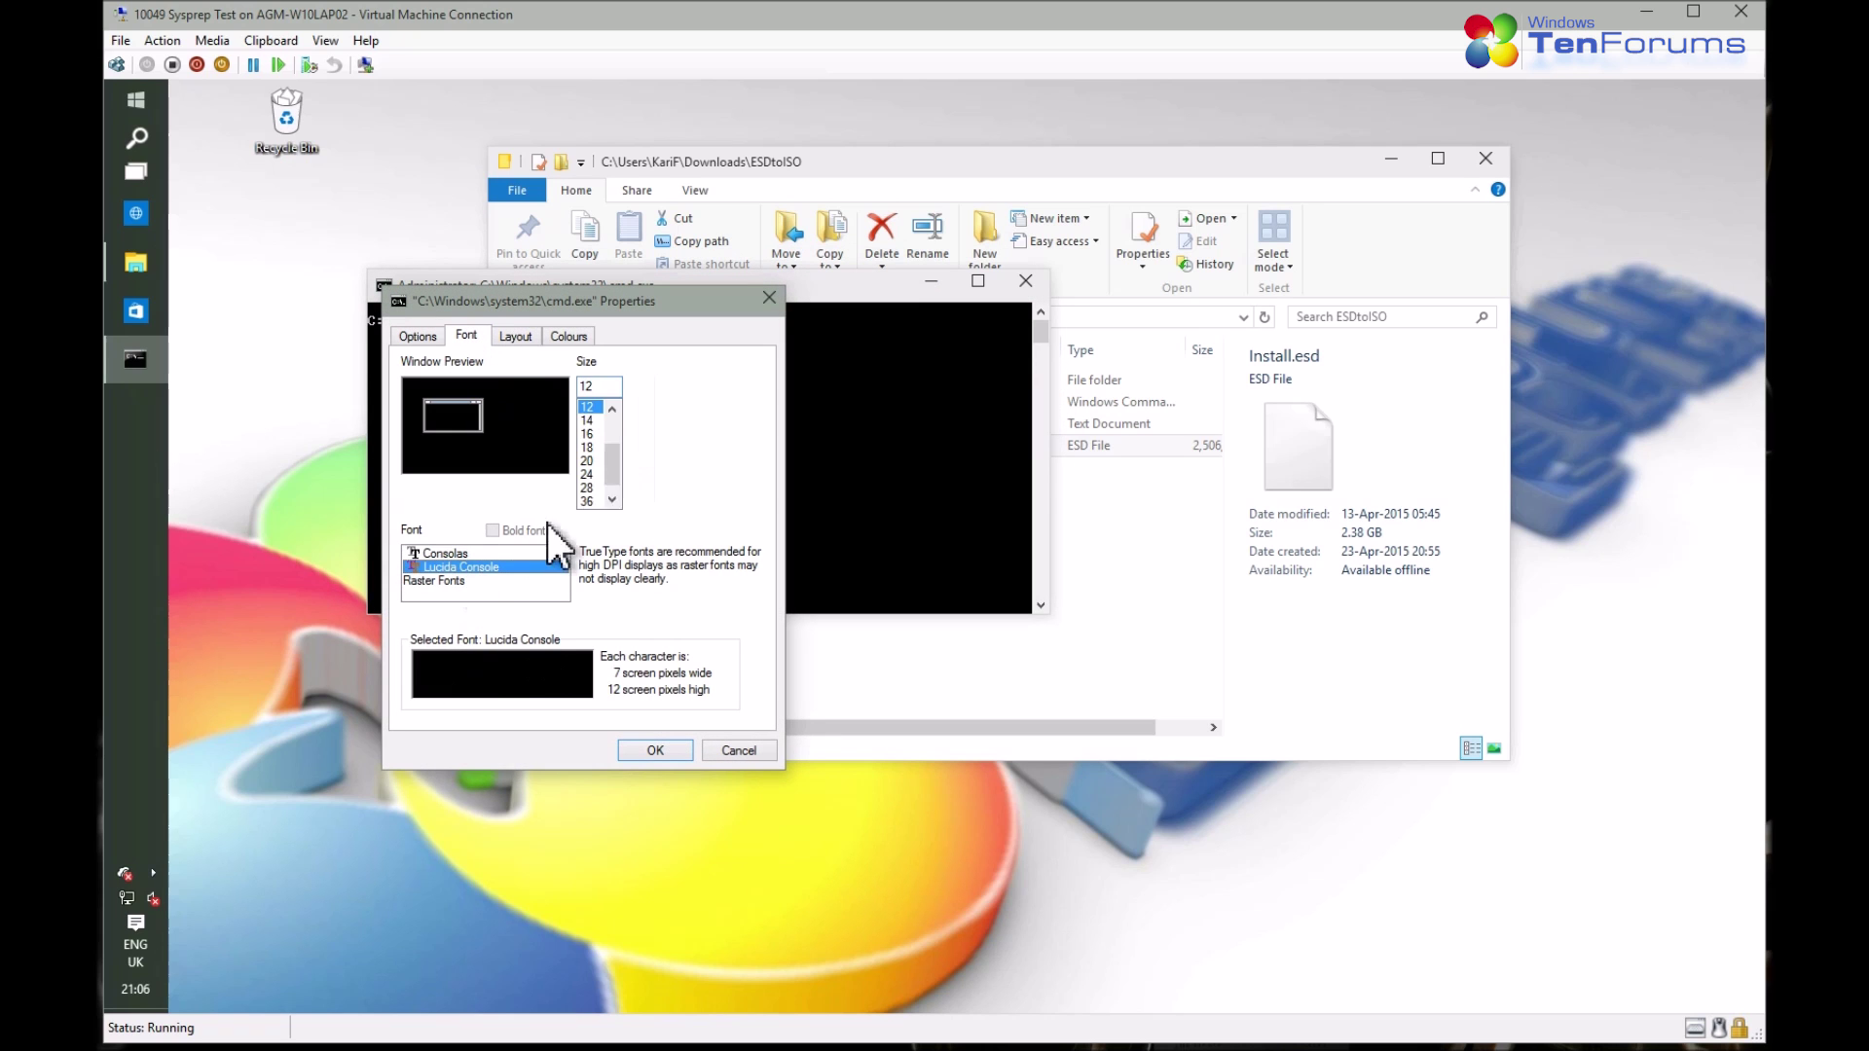
click(590, 476)
click(658, 746)
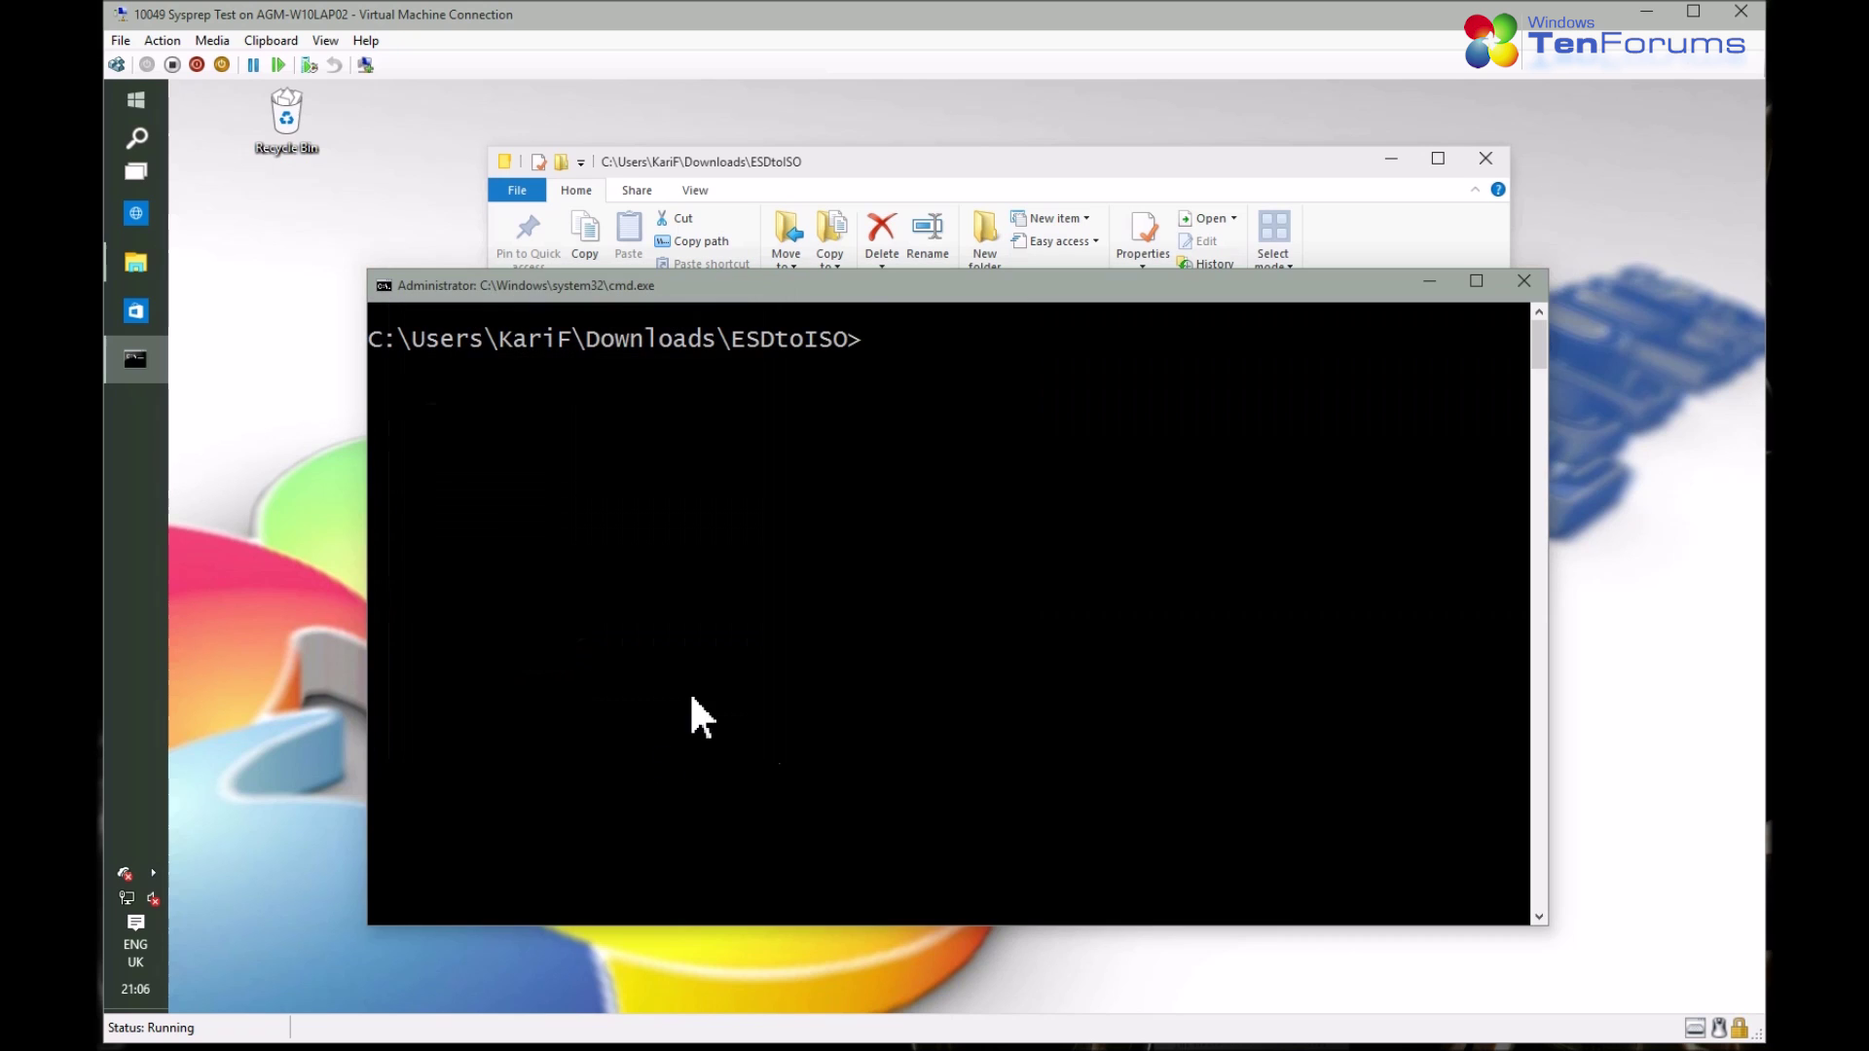
drag(843, 285, 804, 151)
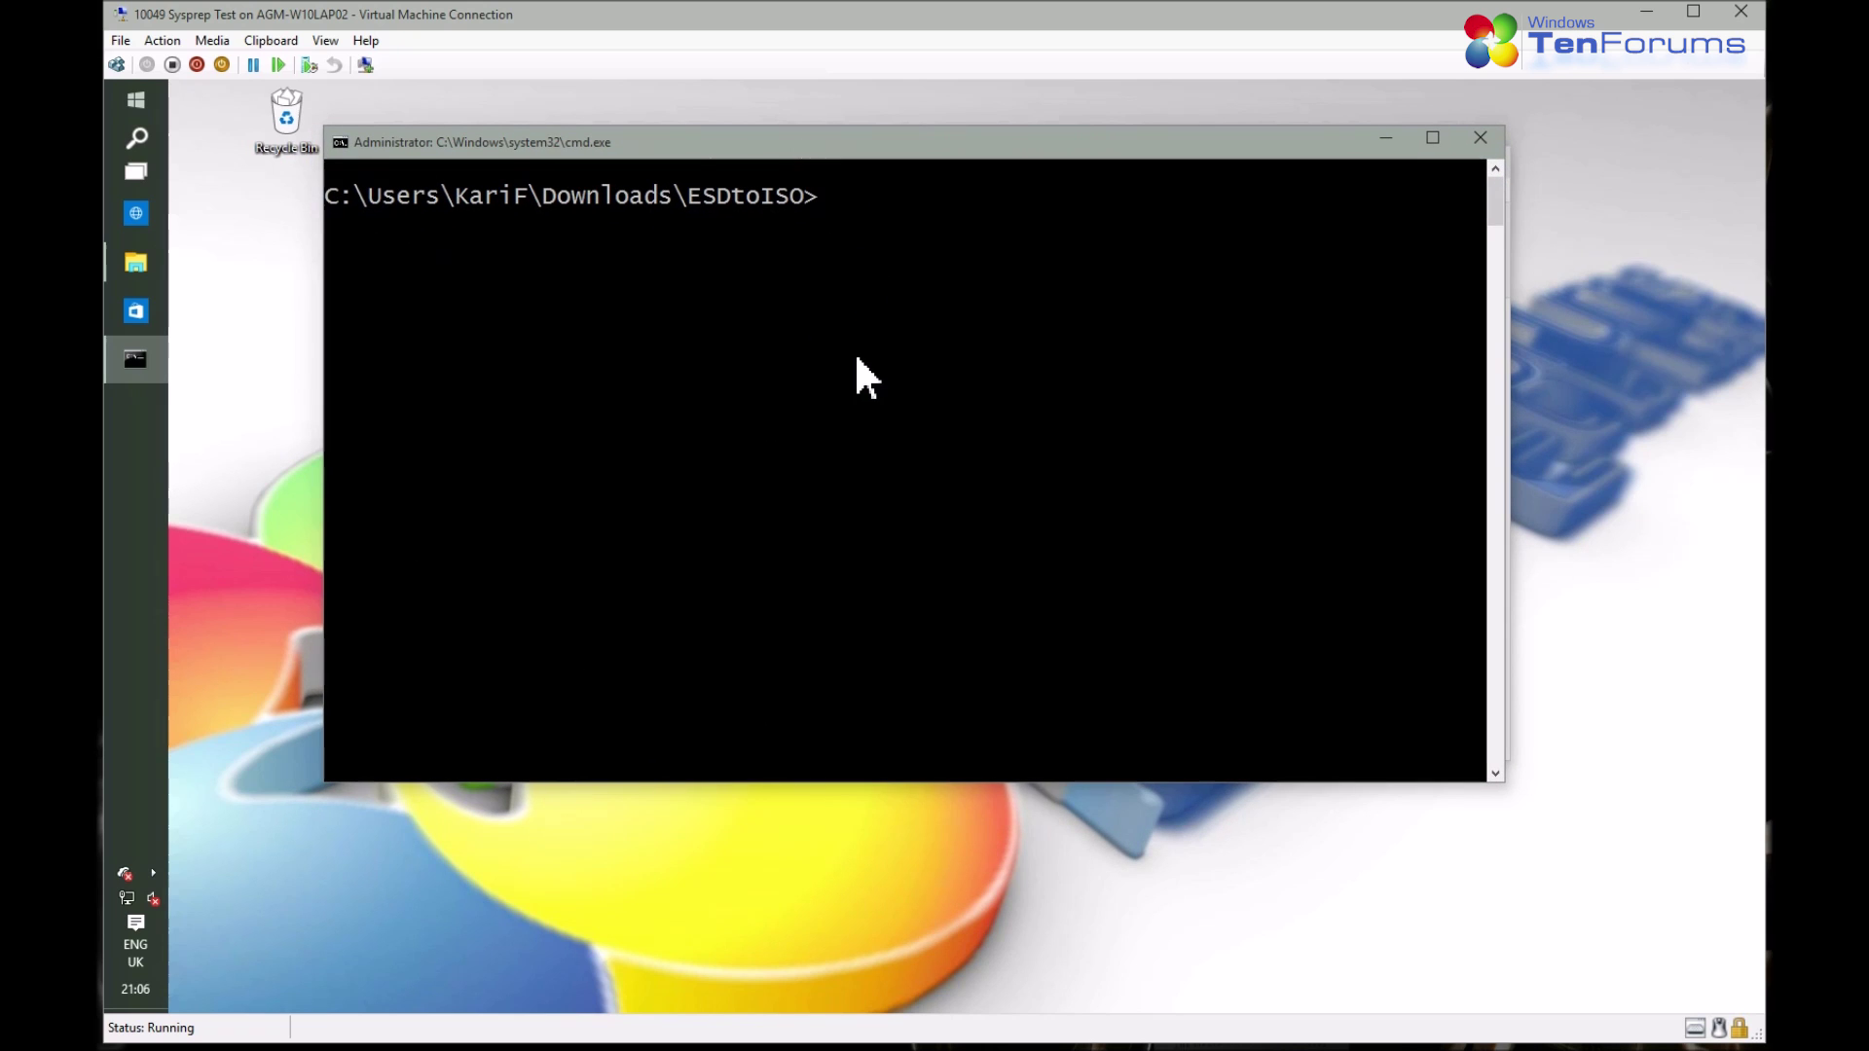
Run 'esdtoiso install.esd' and choose option 1 for a full ISO with standard install.wim
text(esdtoiso install.esd)
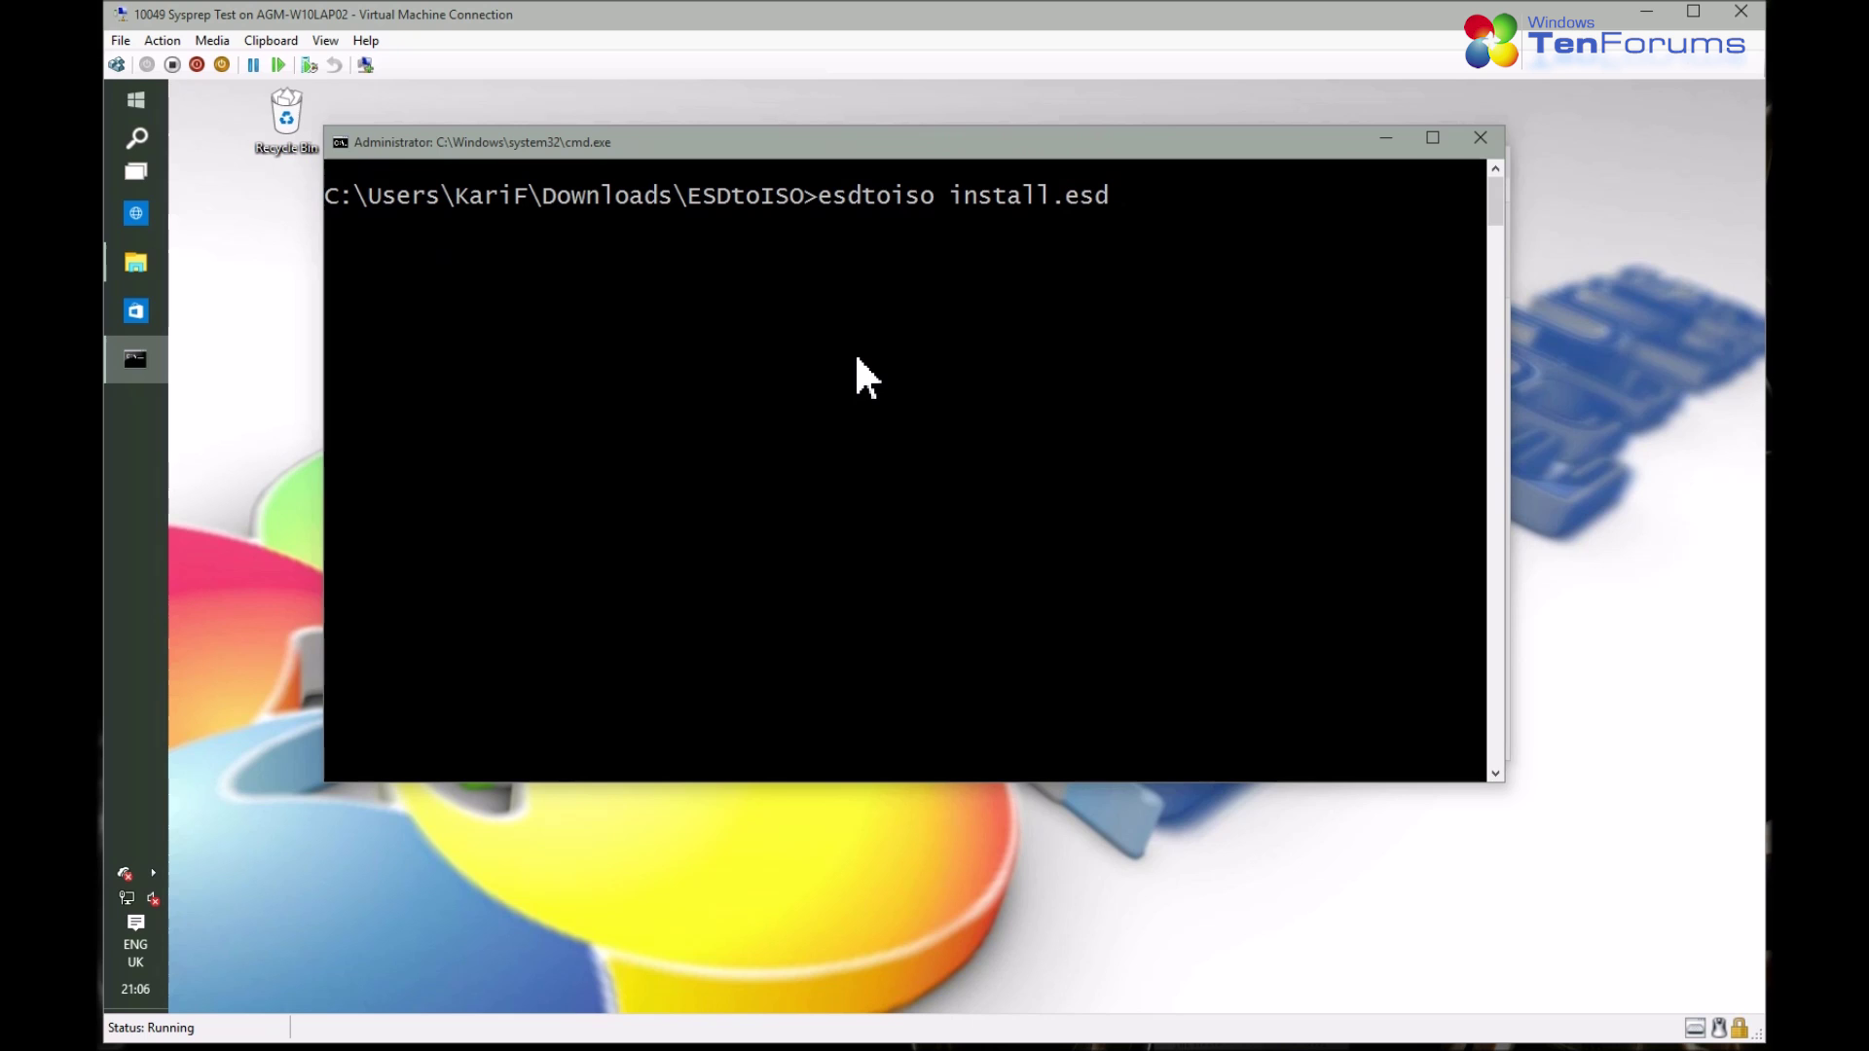
key(Return)
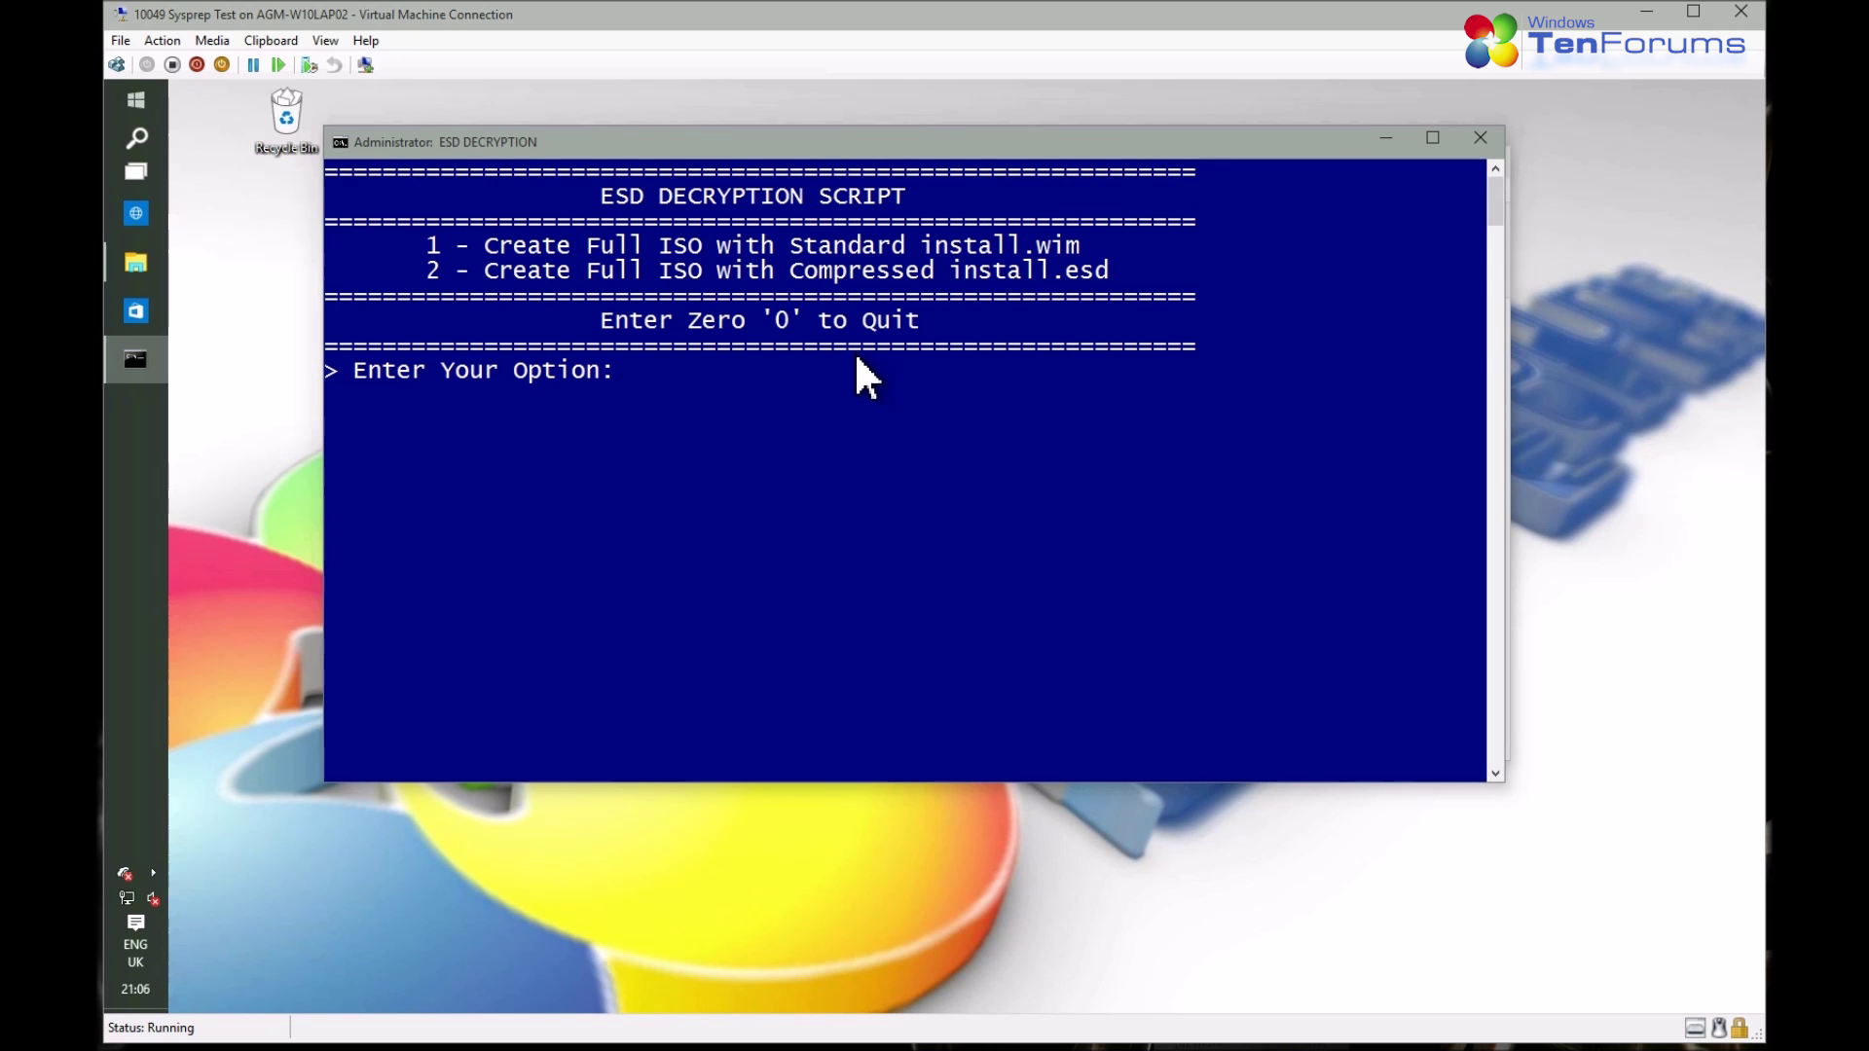
text(1)
key(Return)
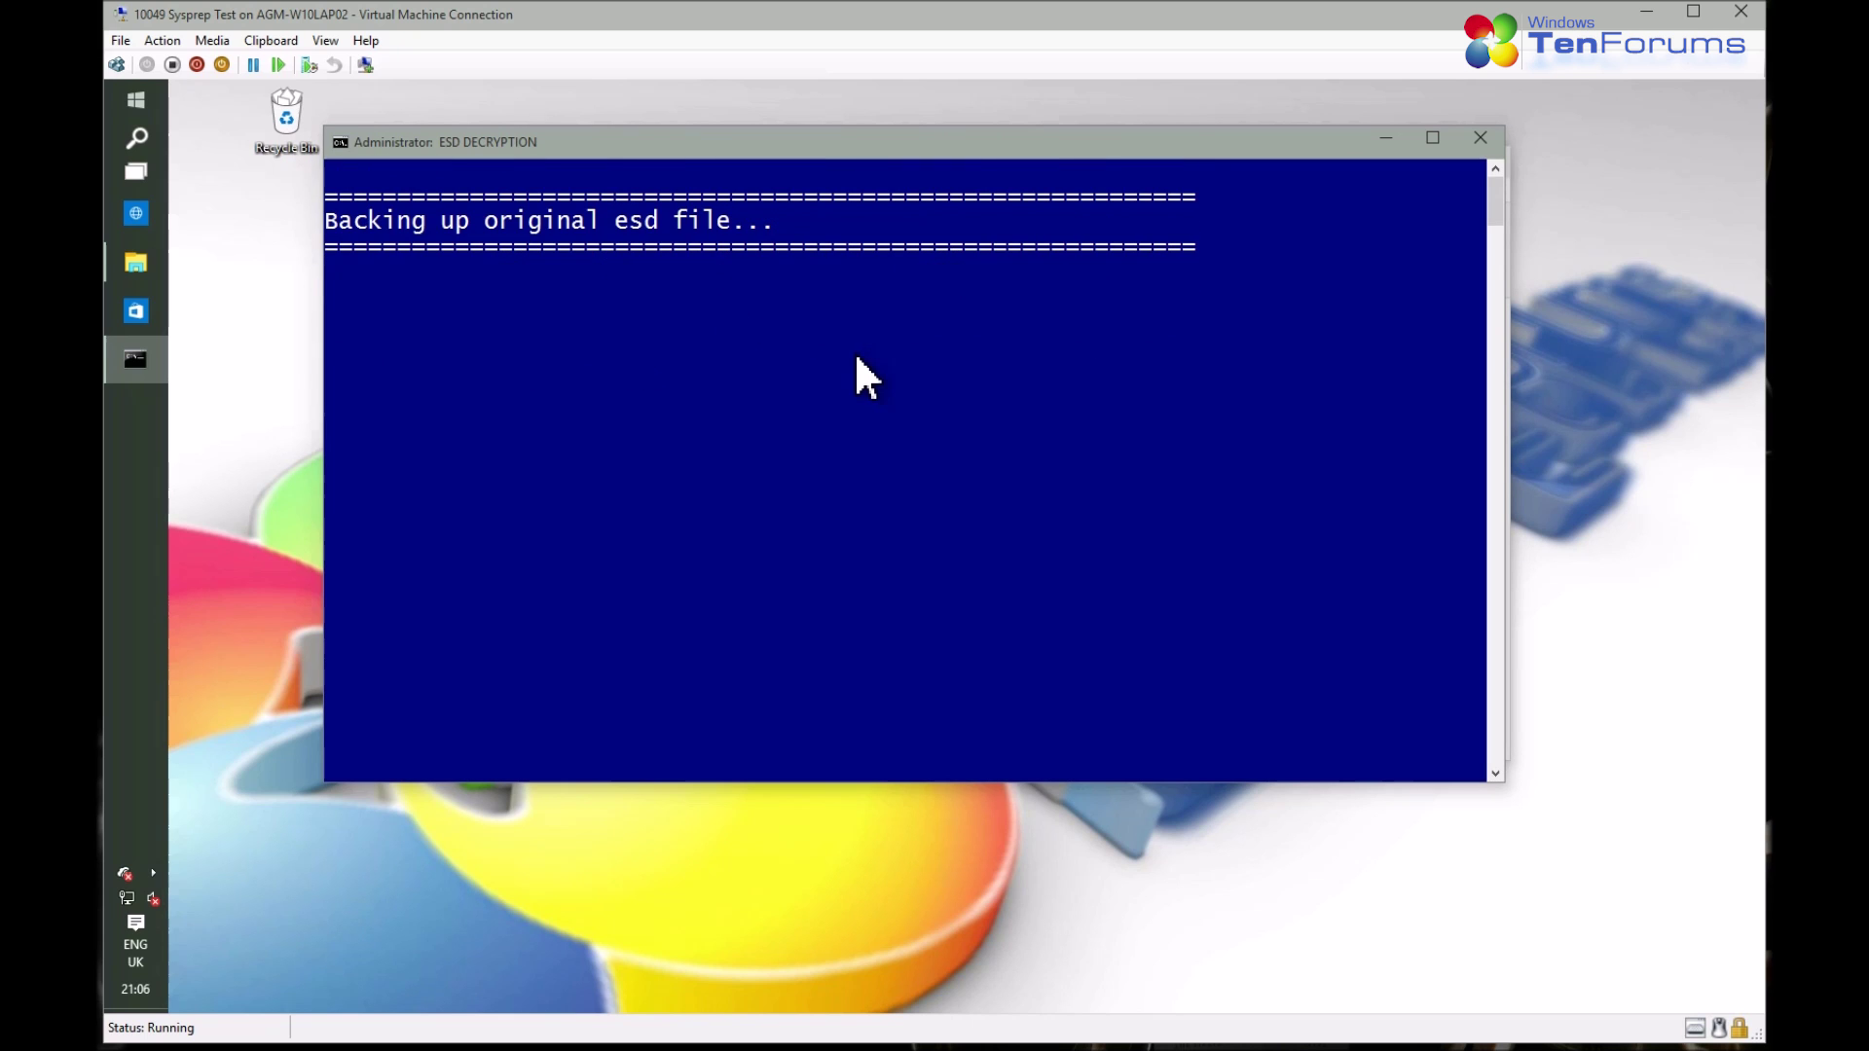
Check the new install.esd.bak backup in the ESDtoISO folder, then minimize the folder window
click(136, 275)
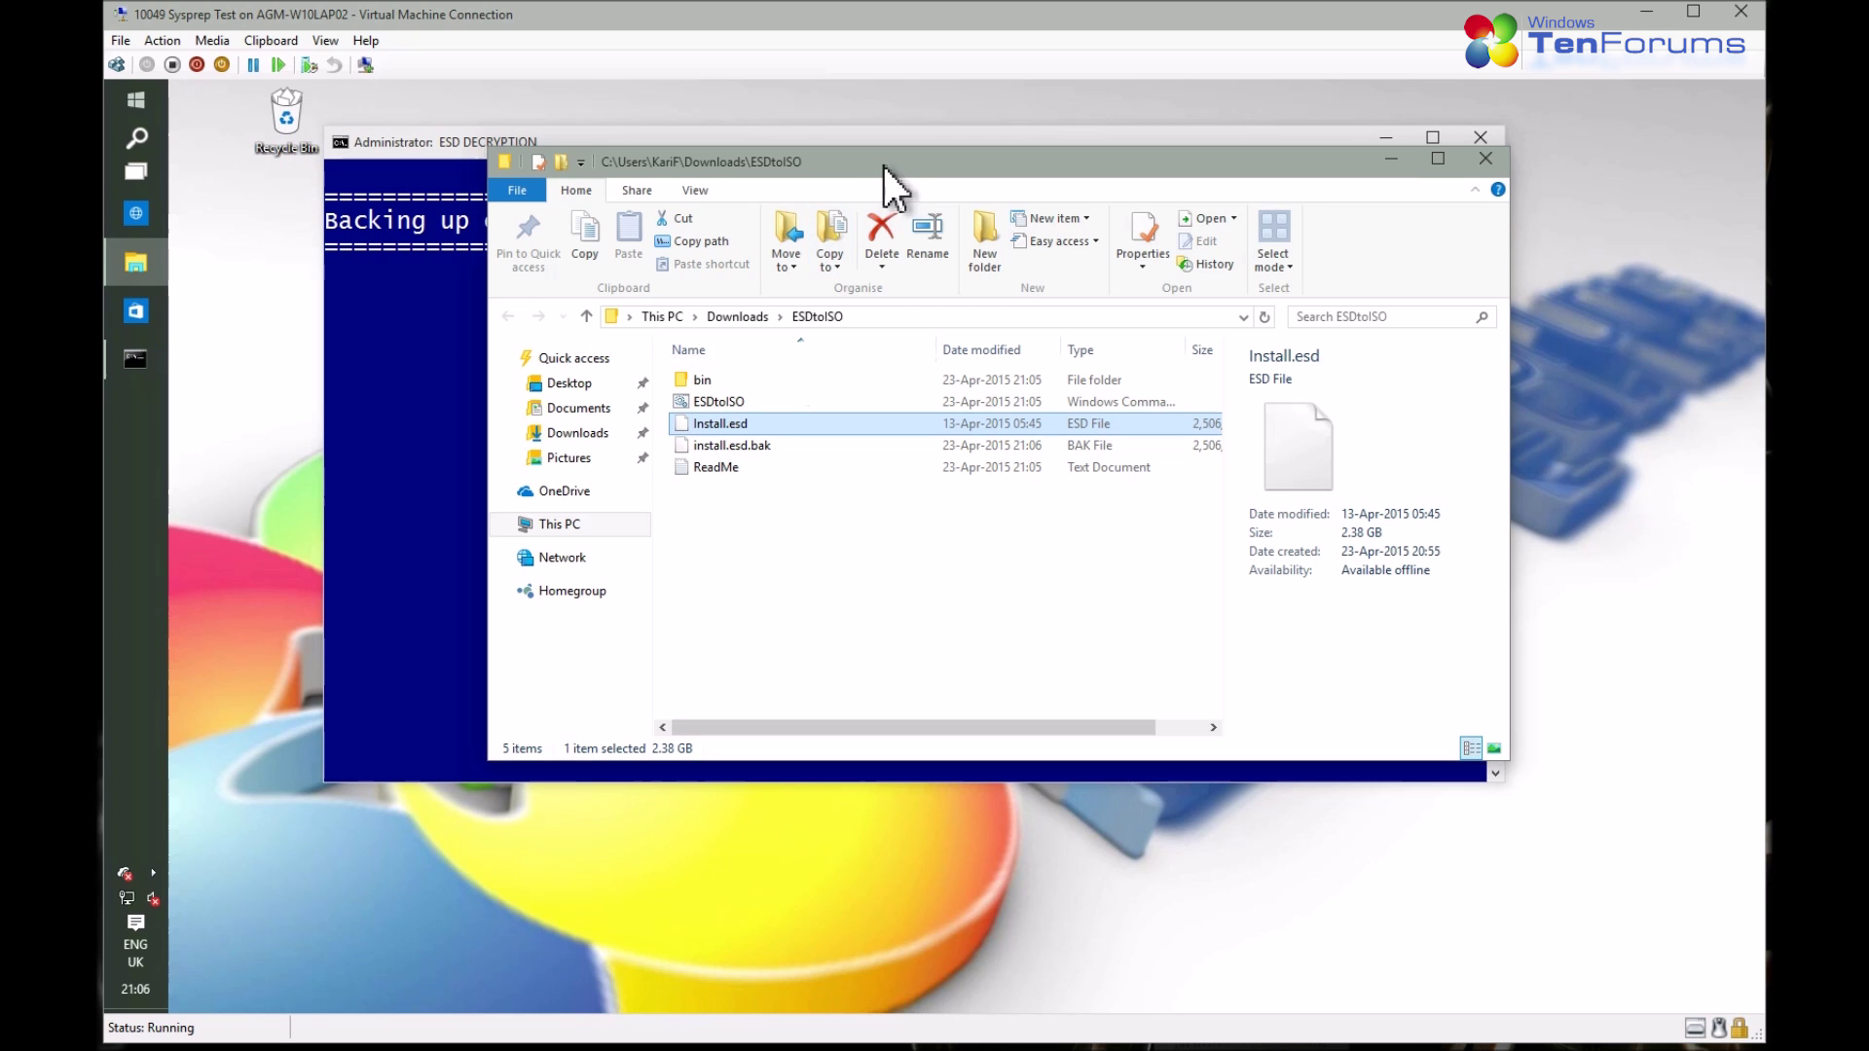
drag(891, 161, 1135, 377)
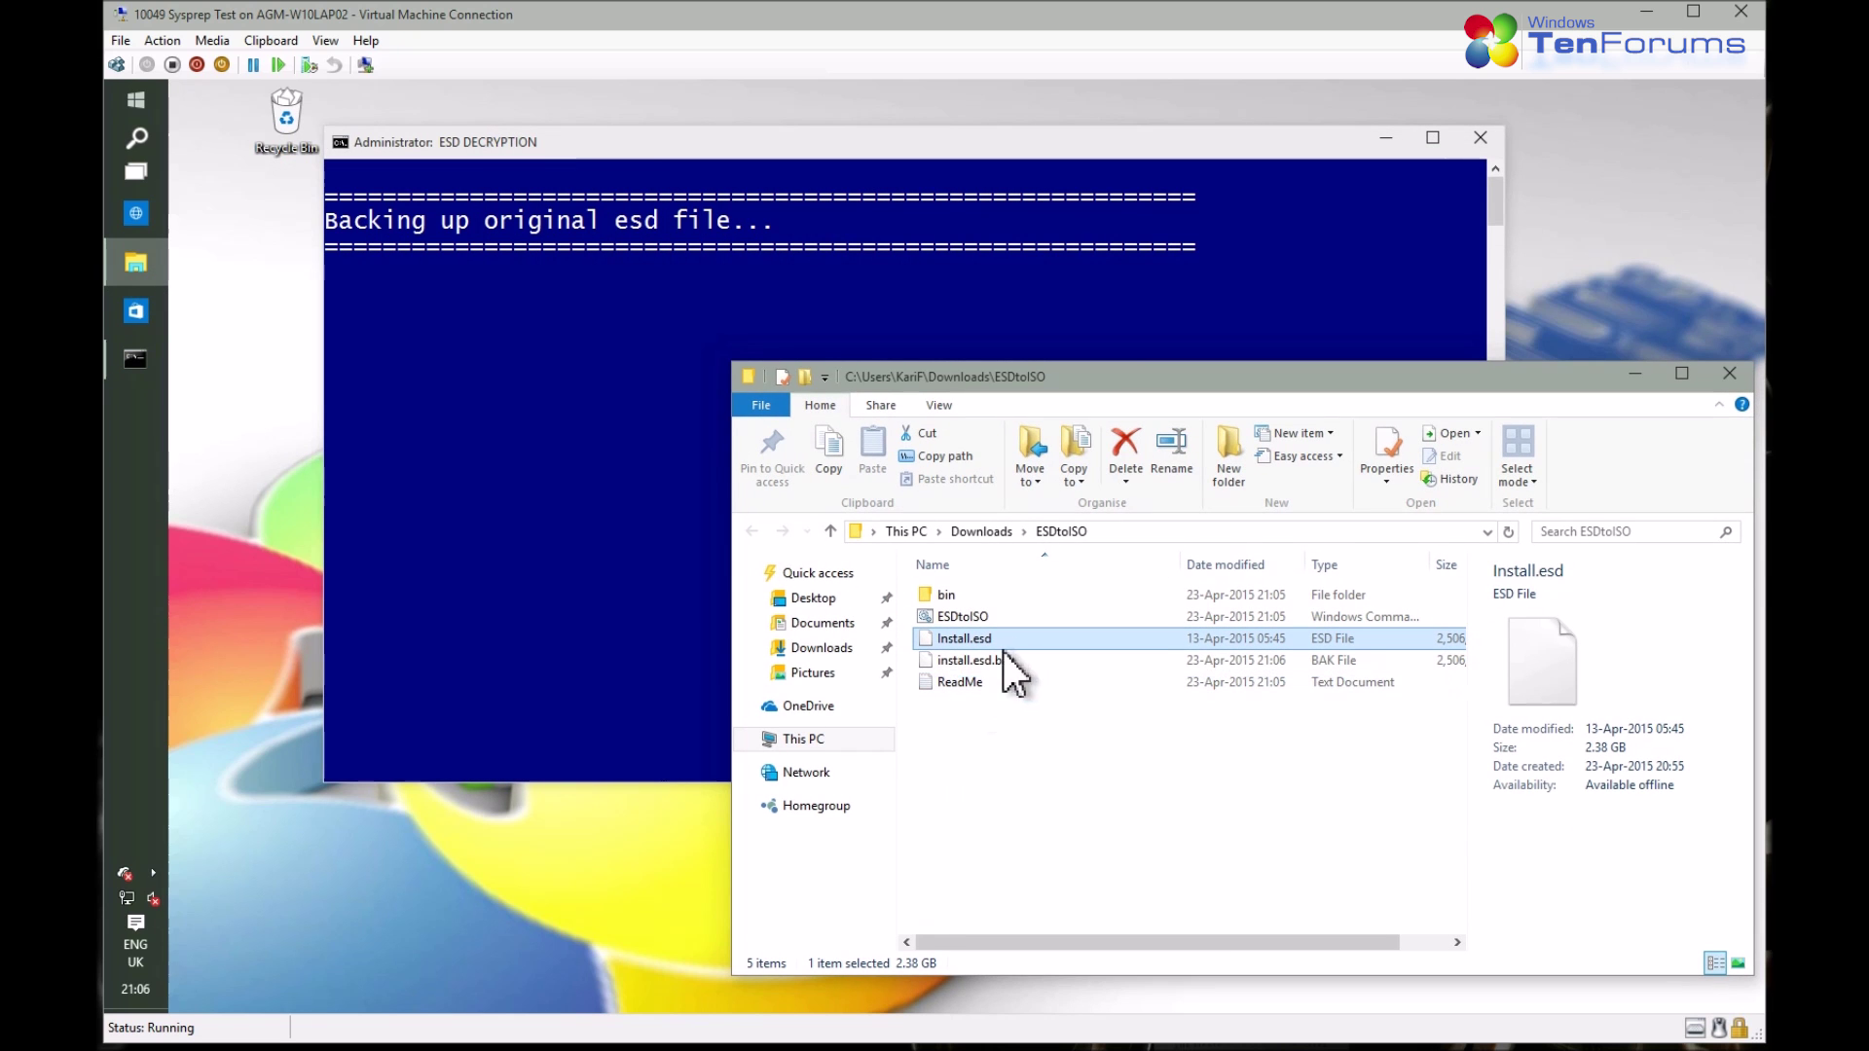
click(1022, 660)
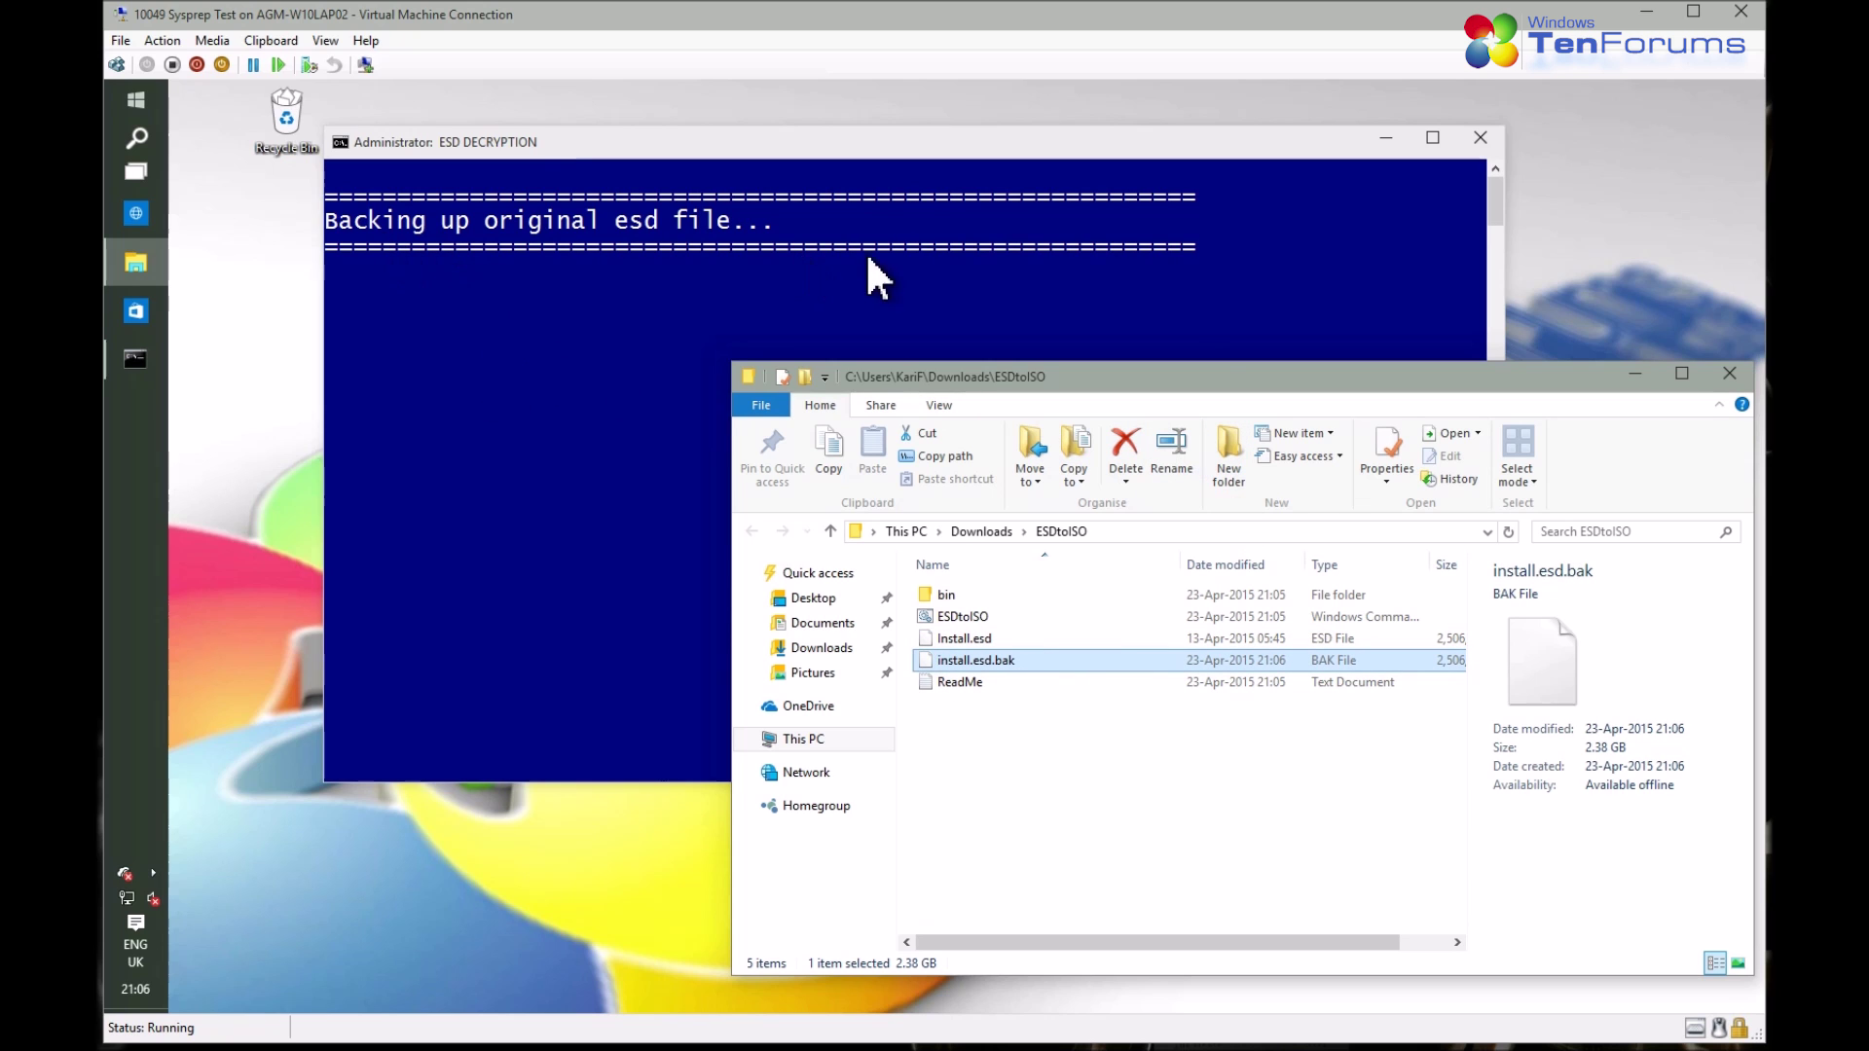
click(1633, 375)
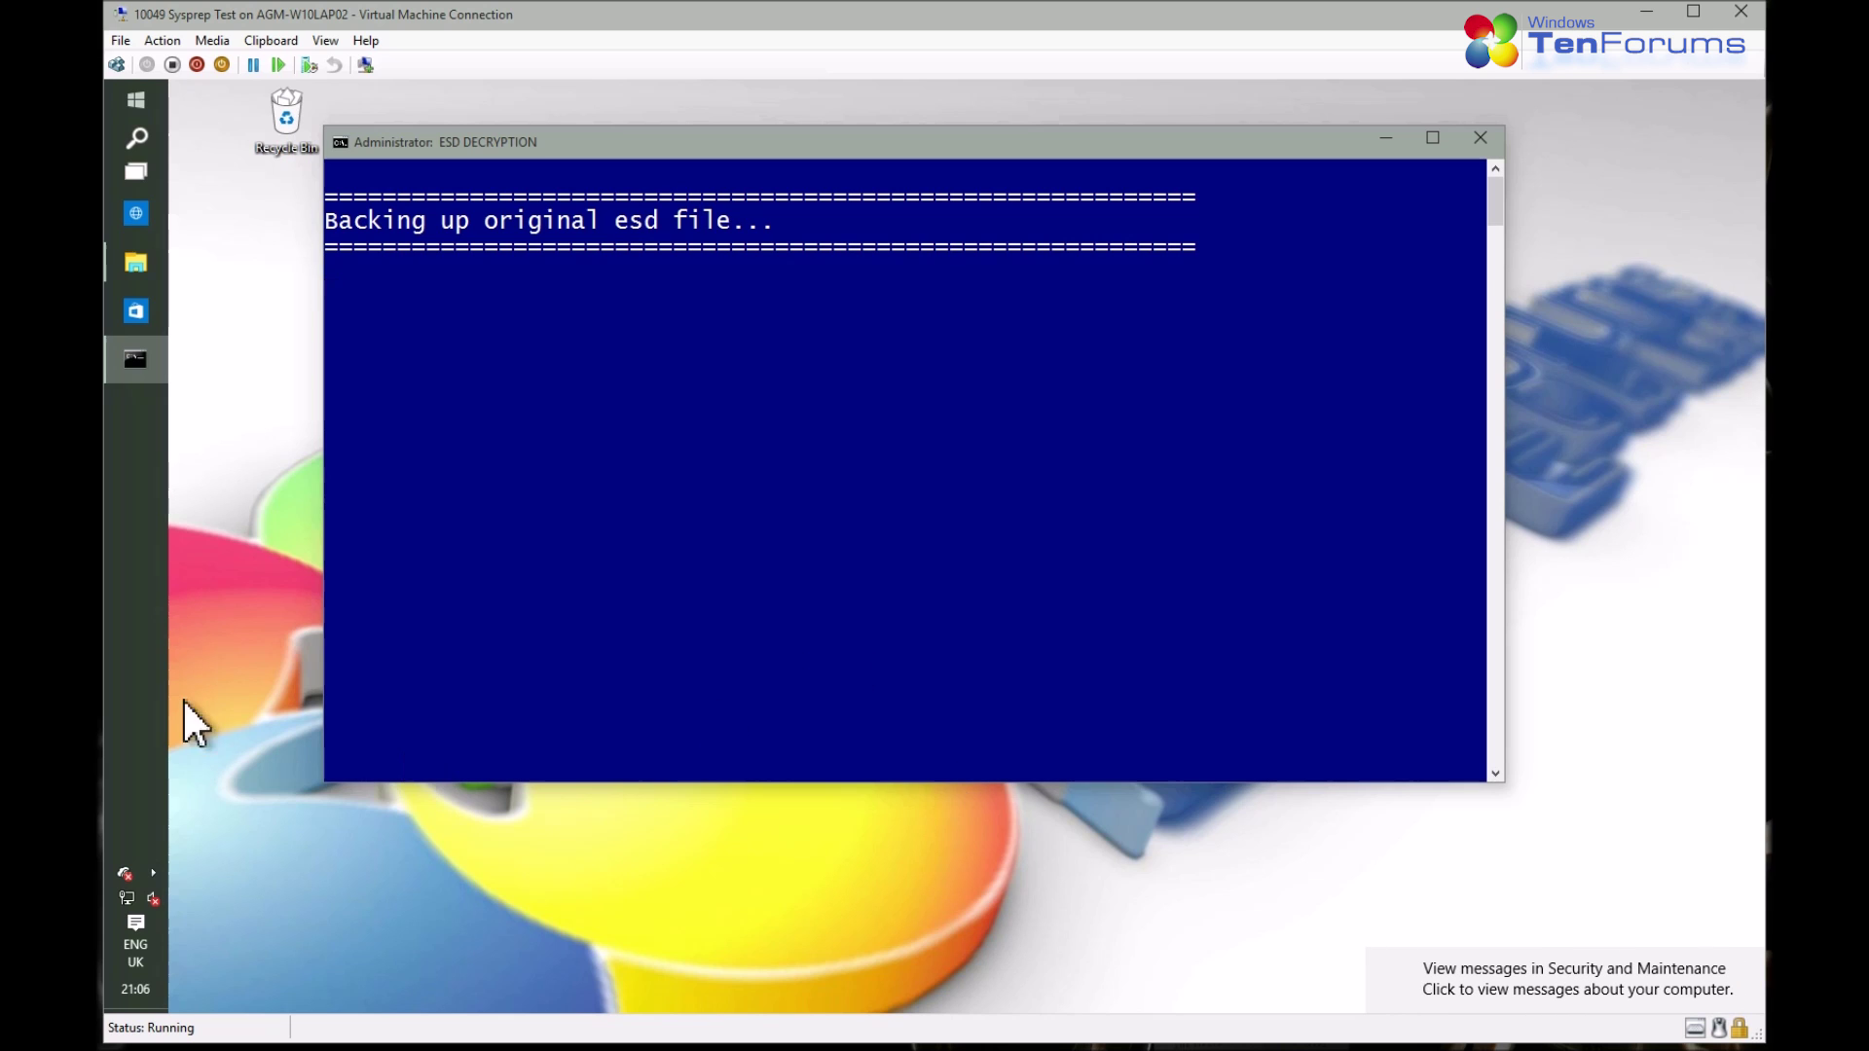
Unlock the taskbar, widen it so the clock shows weekday and date, then re-lock it
right_click(132, 673)
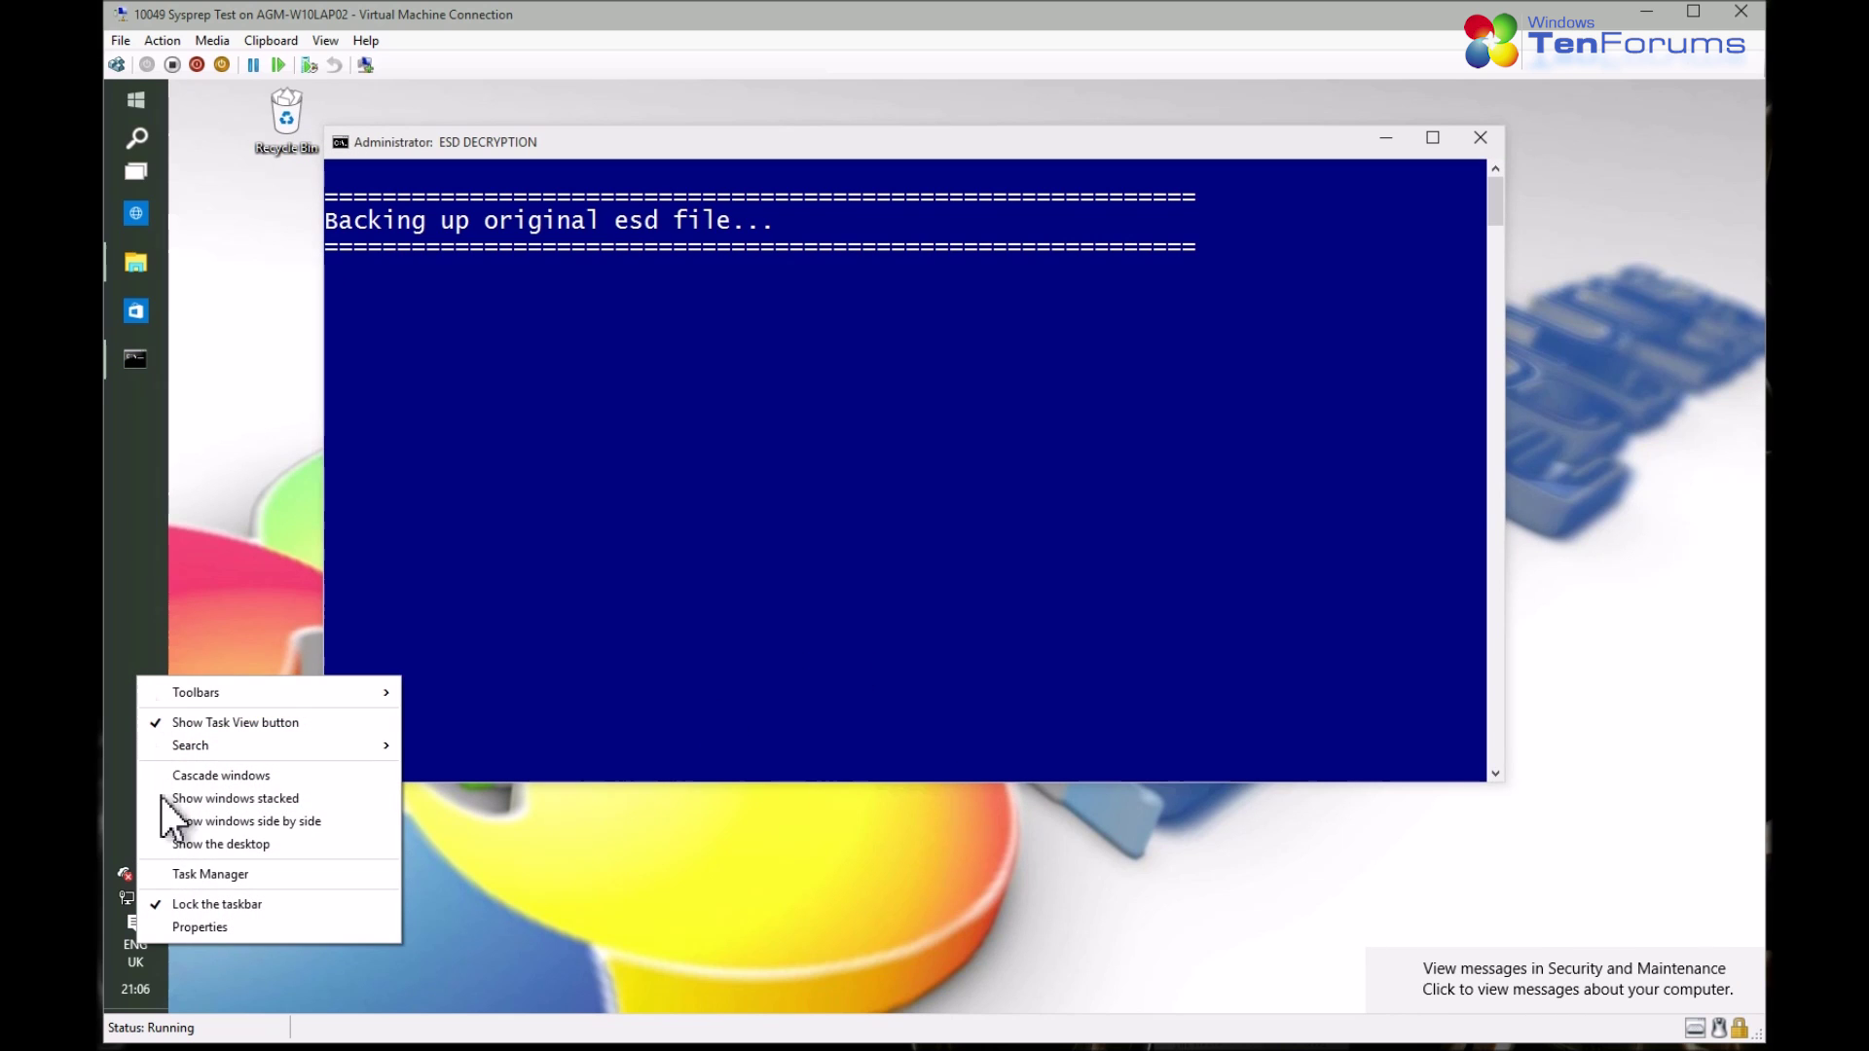
click(189, 896)
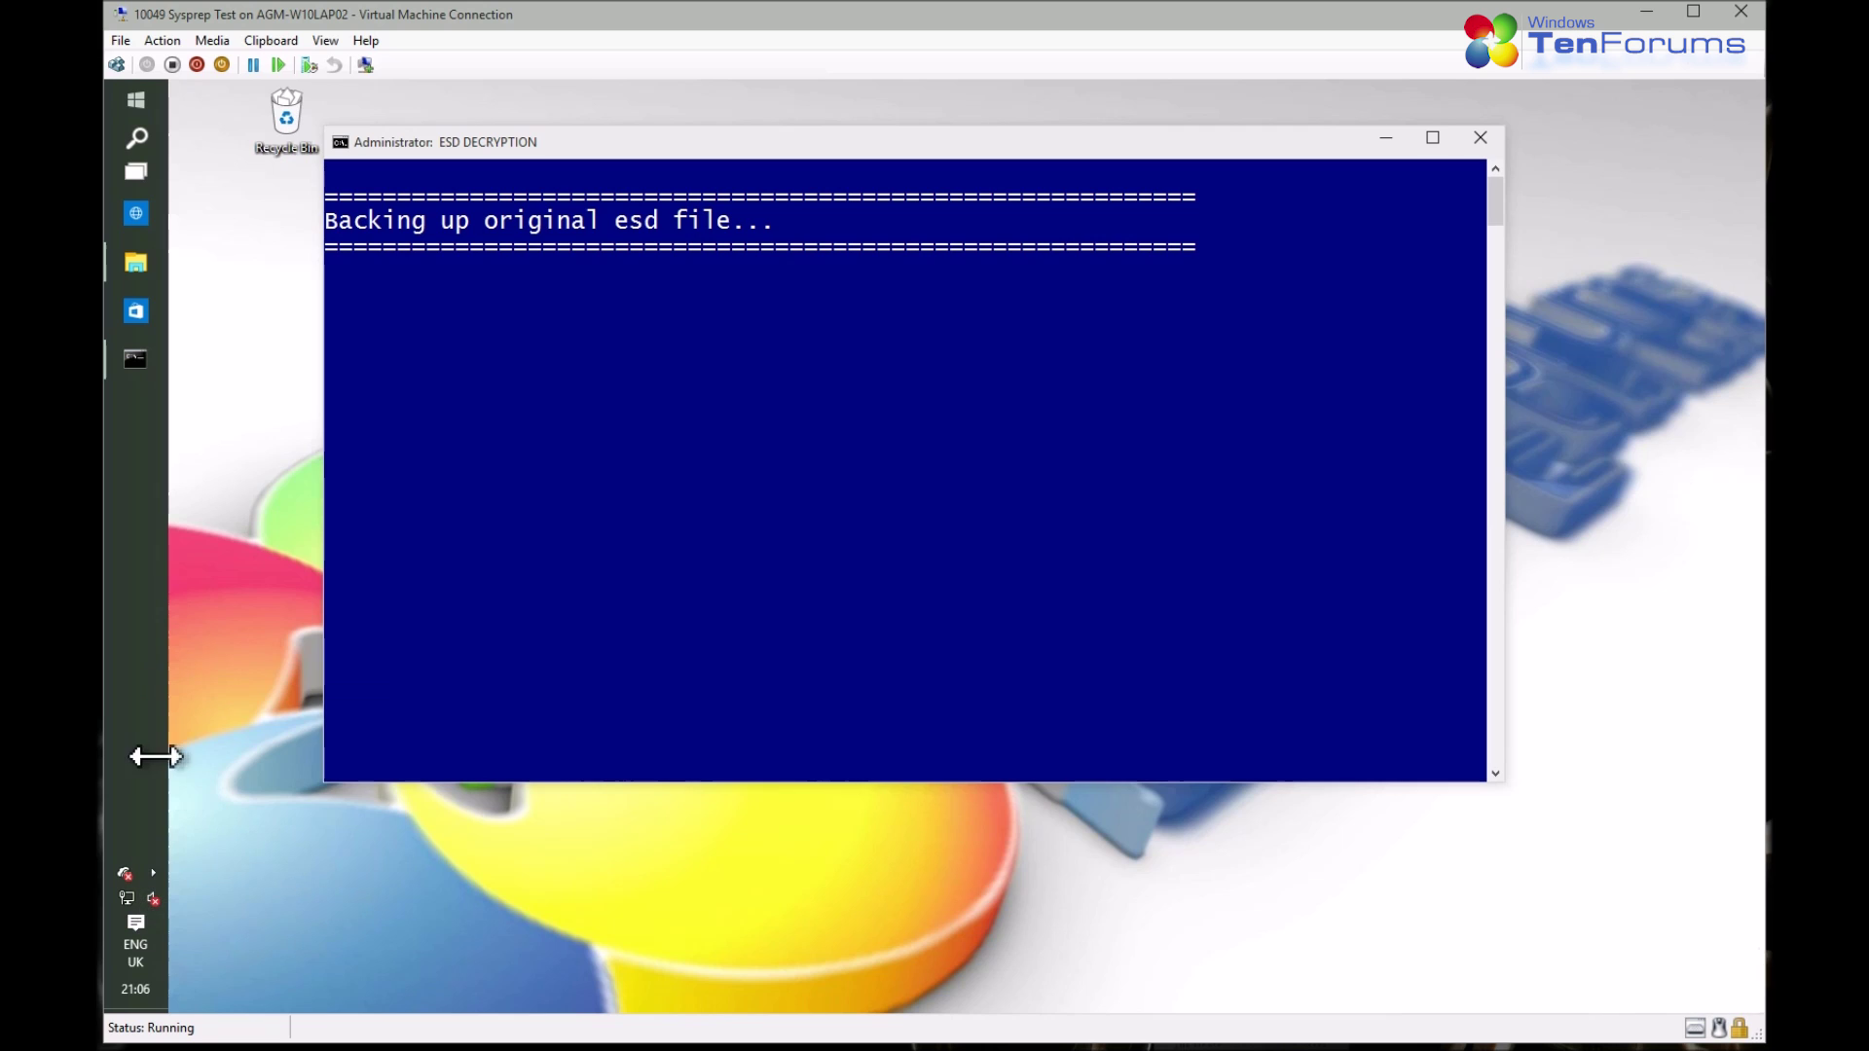
drag(168, 755, 220, 751)
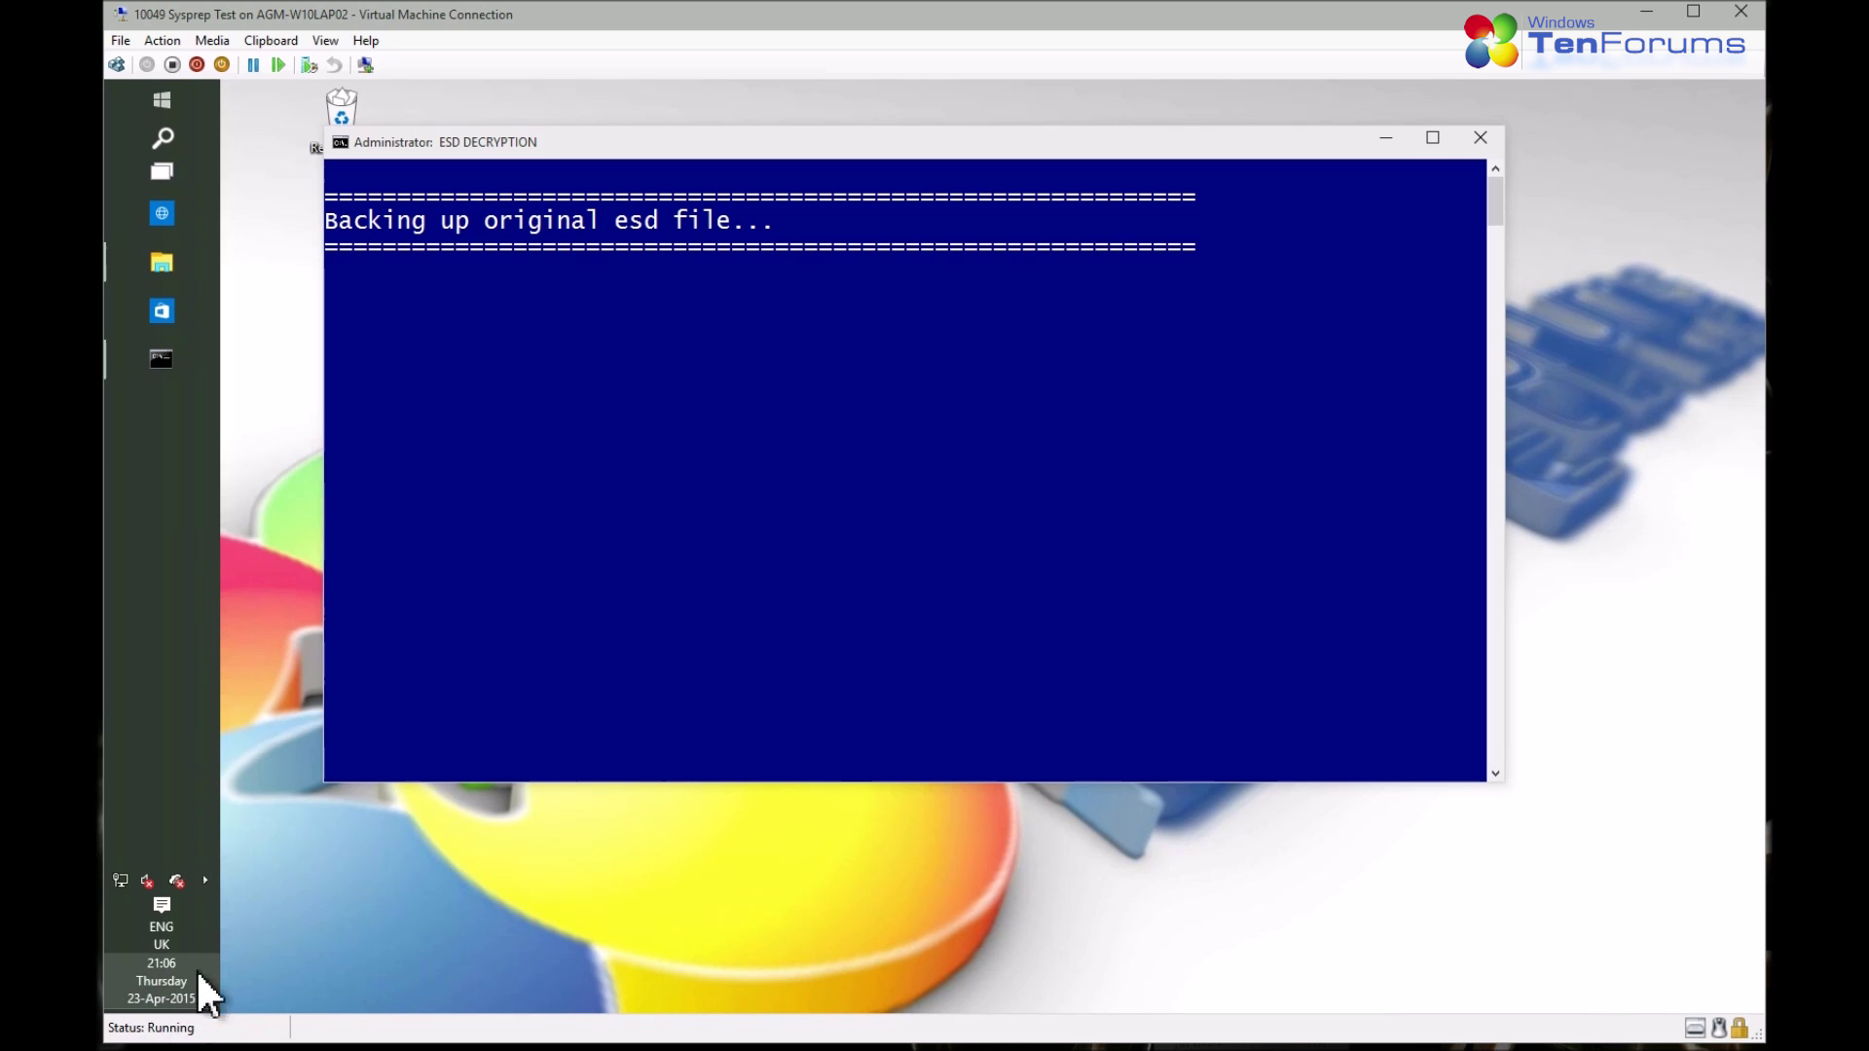
right_click(171, 541)
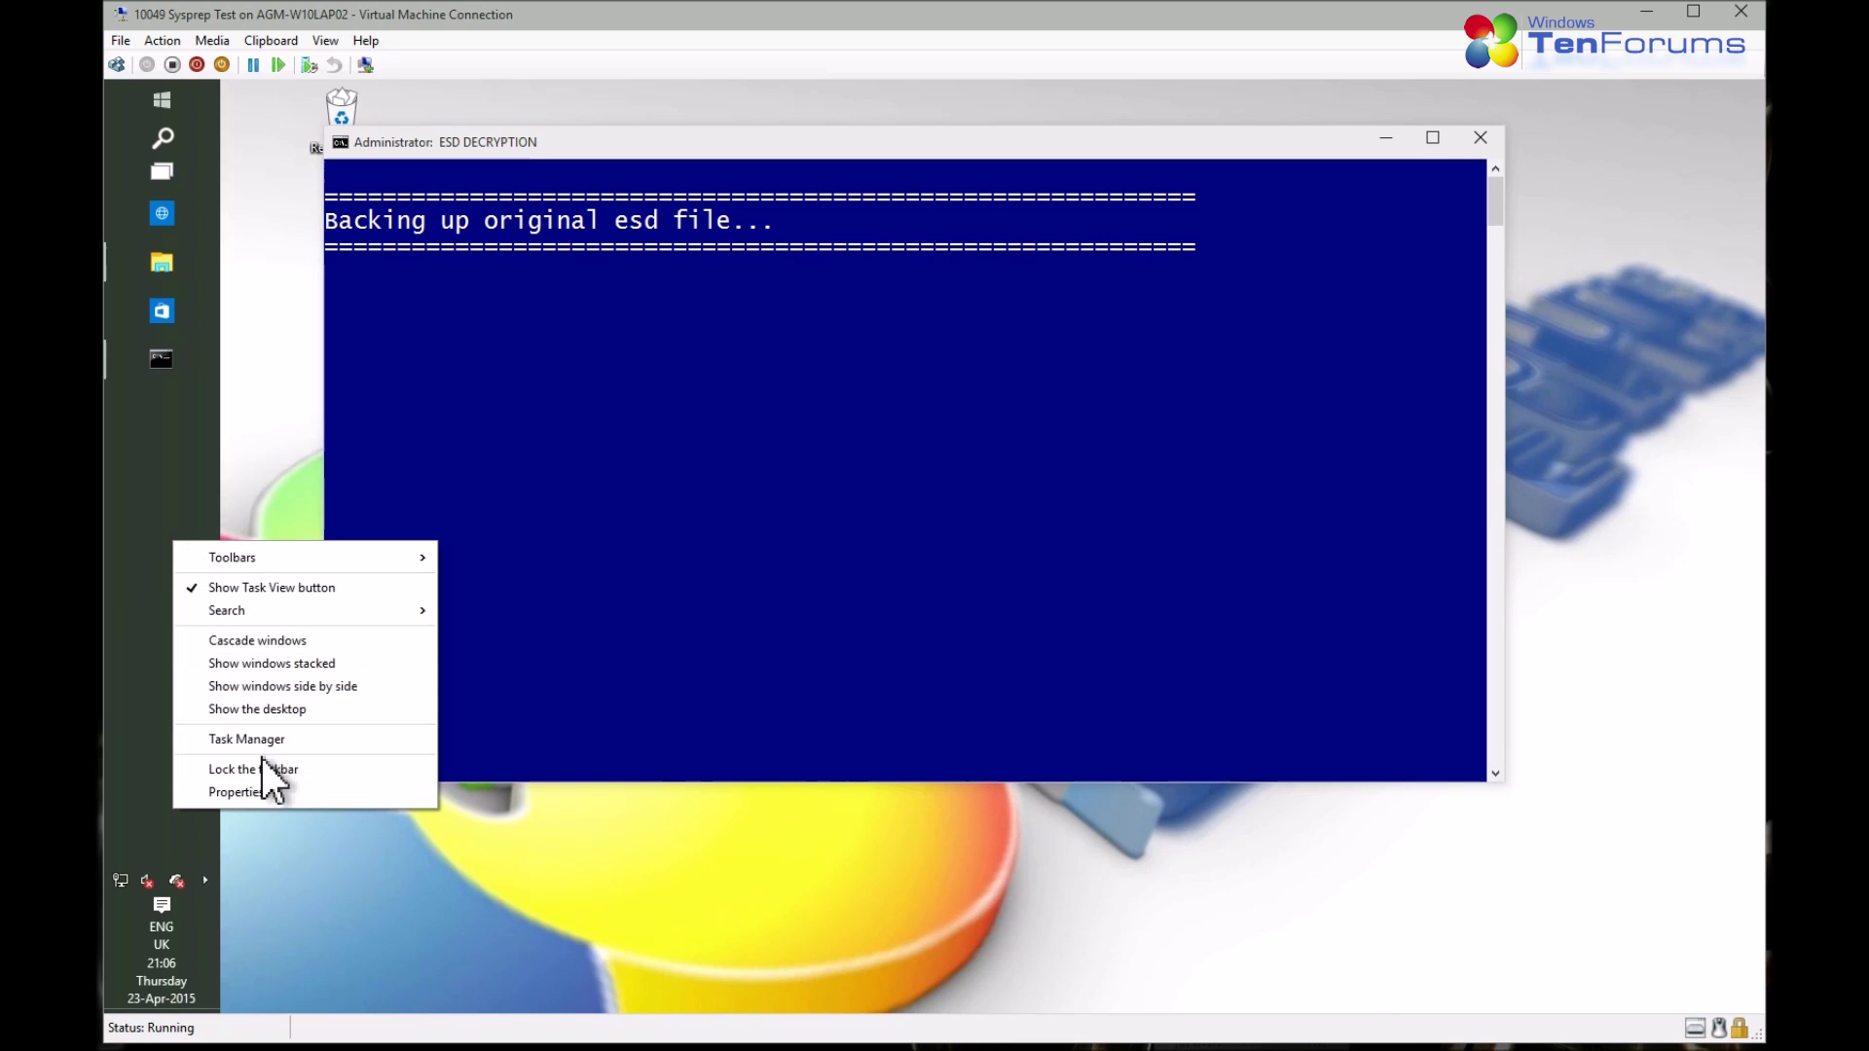
click(261, 761)
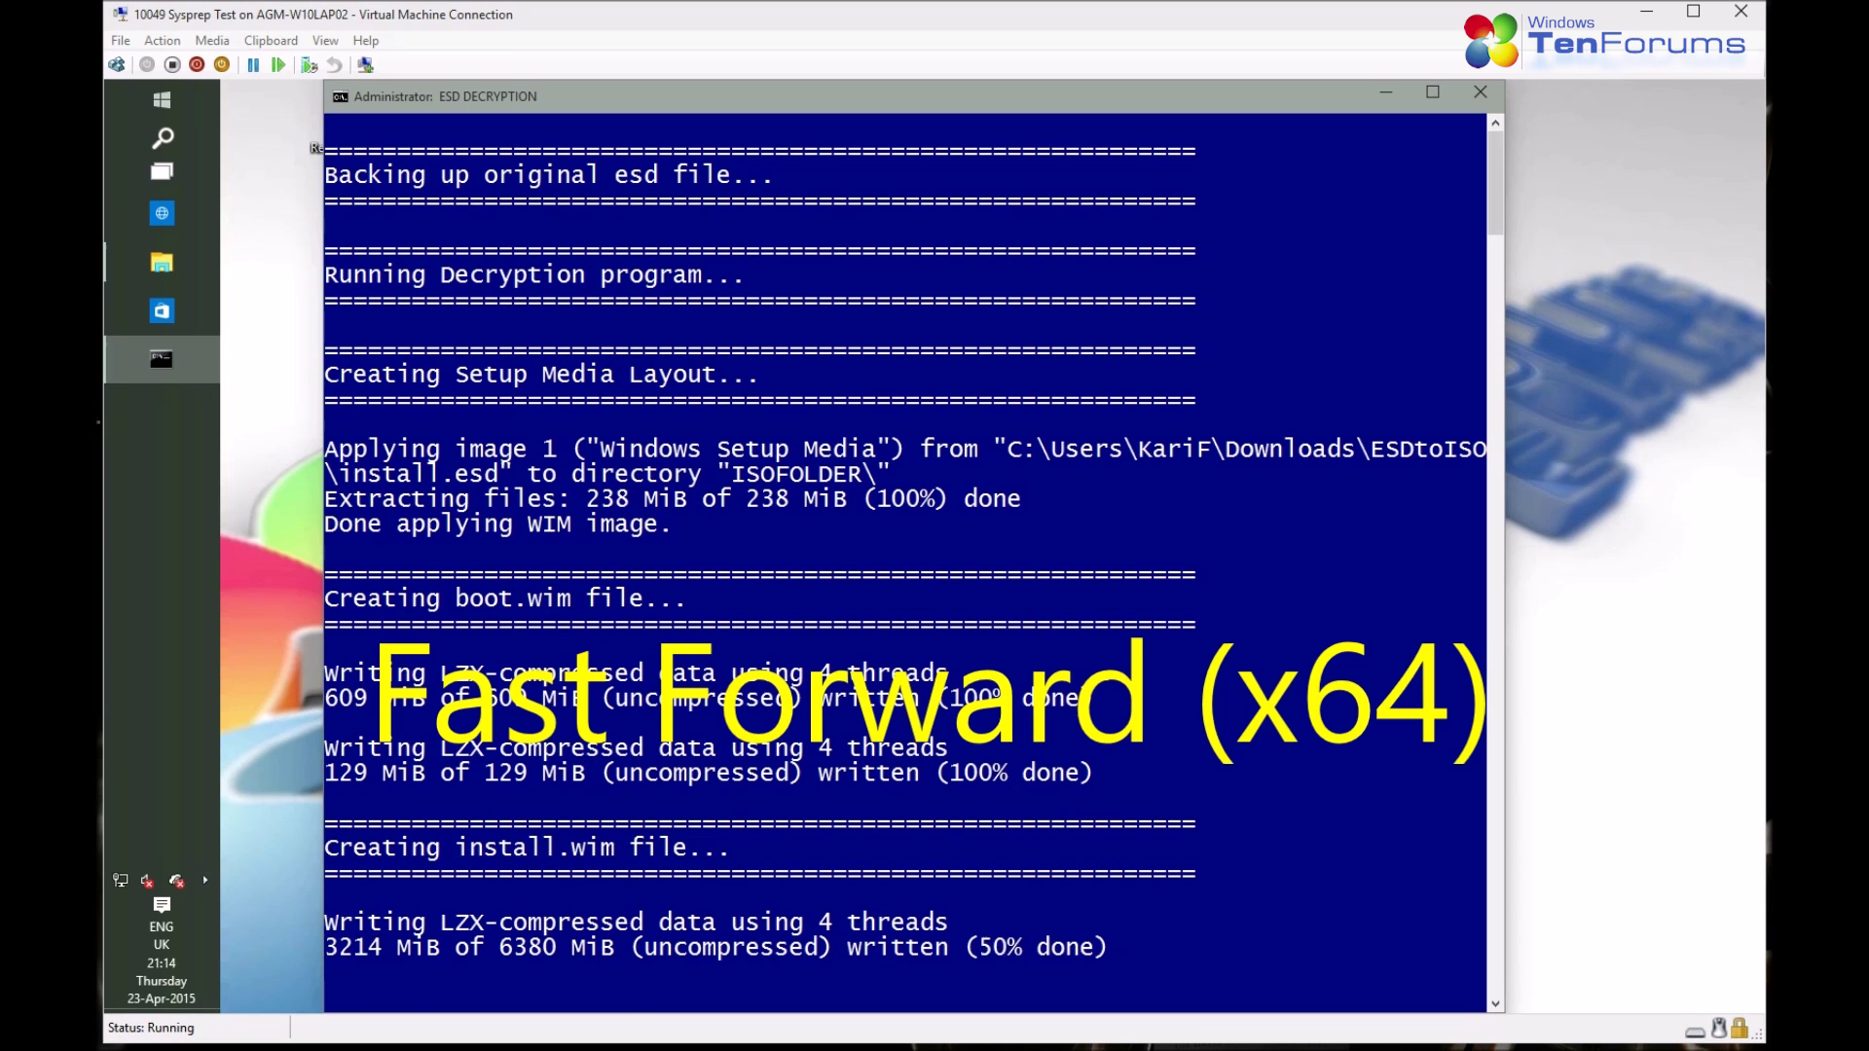
Read a TenForums thread while the conversion runs, then return to the console
click(161, 213)
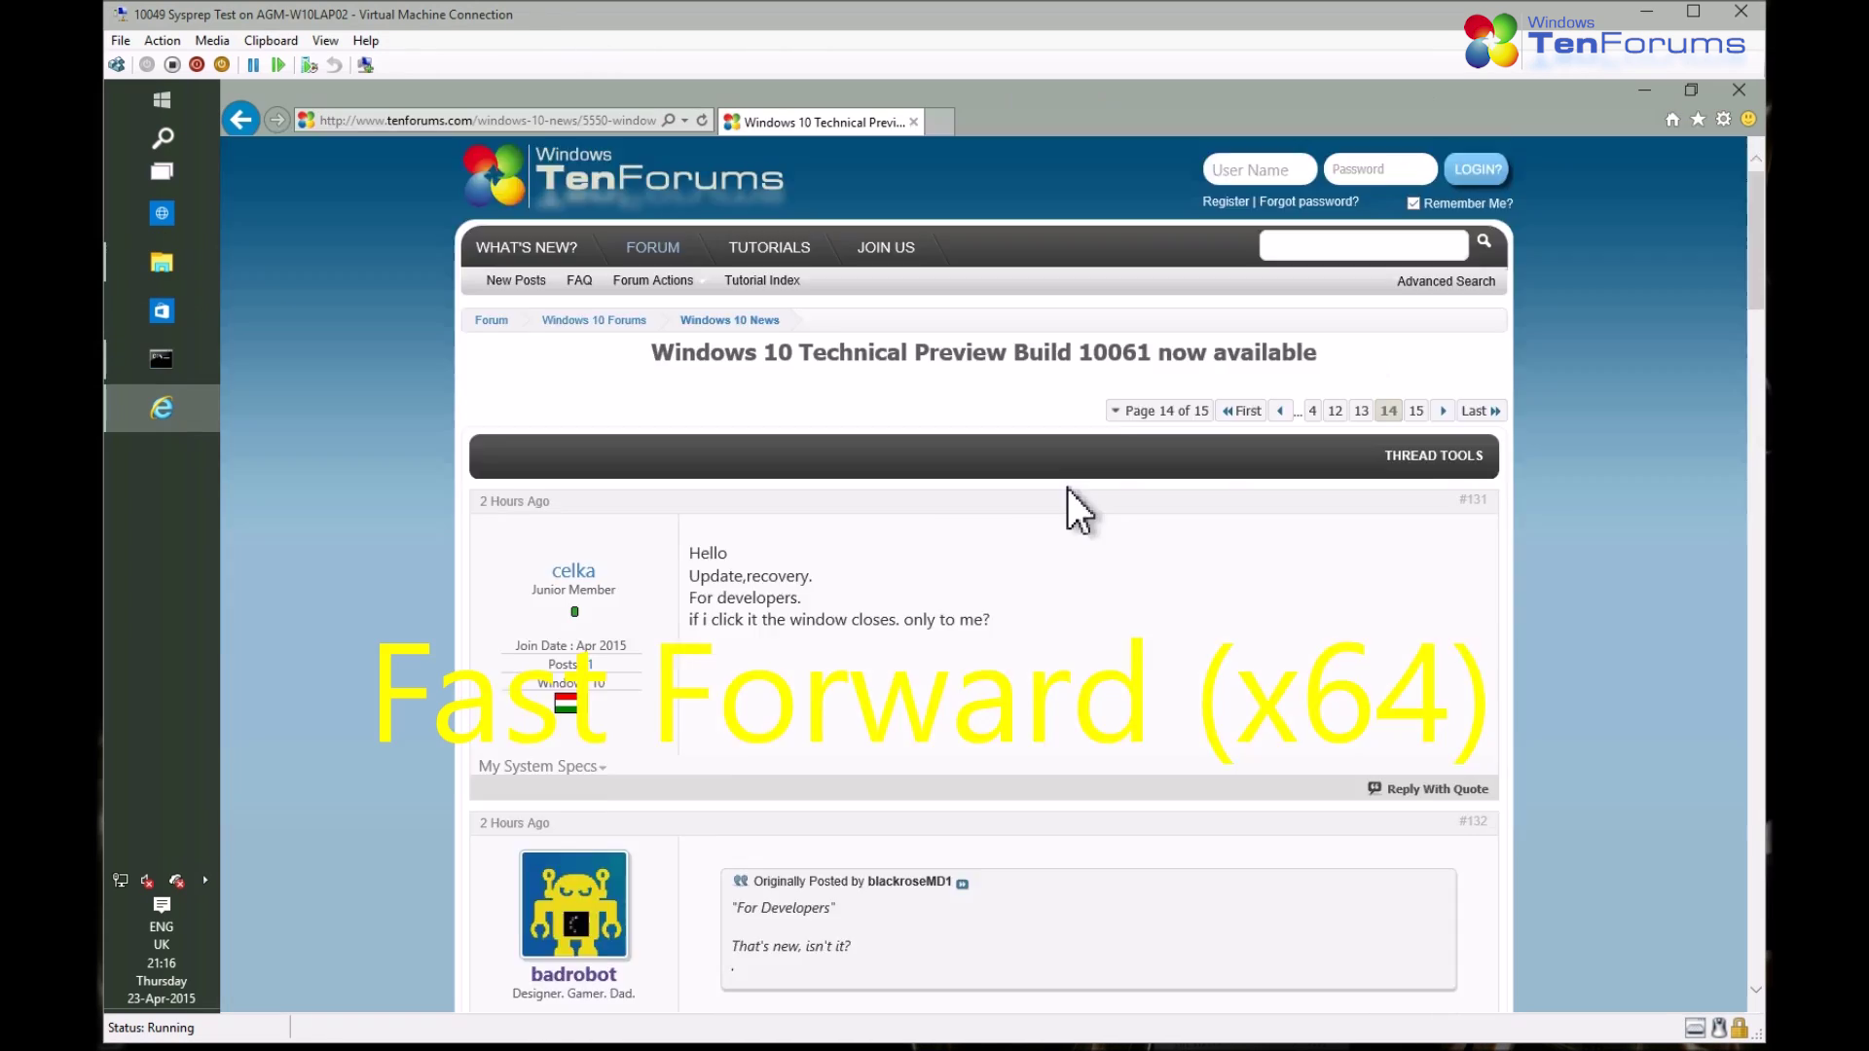
scroll(1079, 509, down, 10)
click(161, 359)
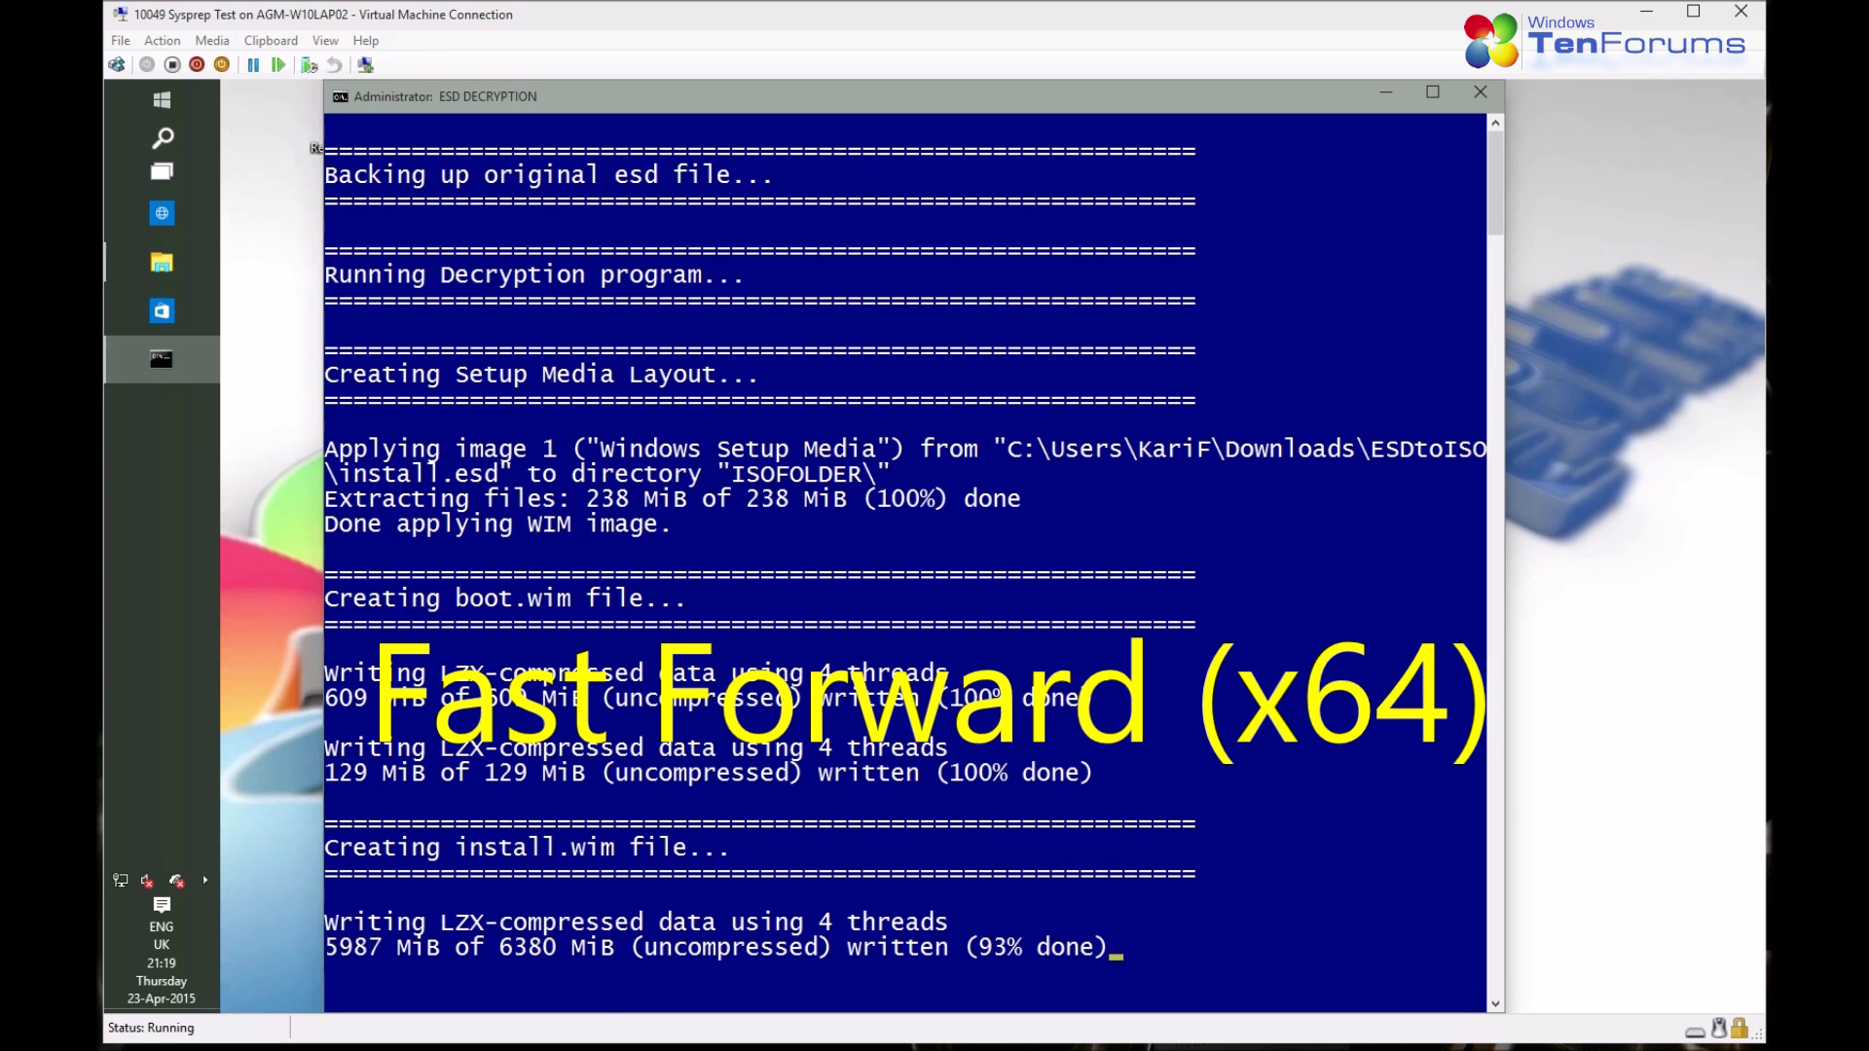
Once the ISO is written, close the finished console and bring back the ESDtoISO folder window
drag(598, 1014, 598, 783)
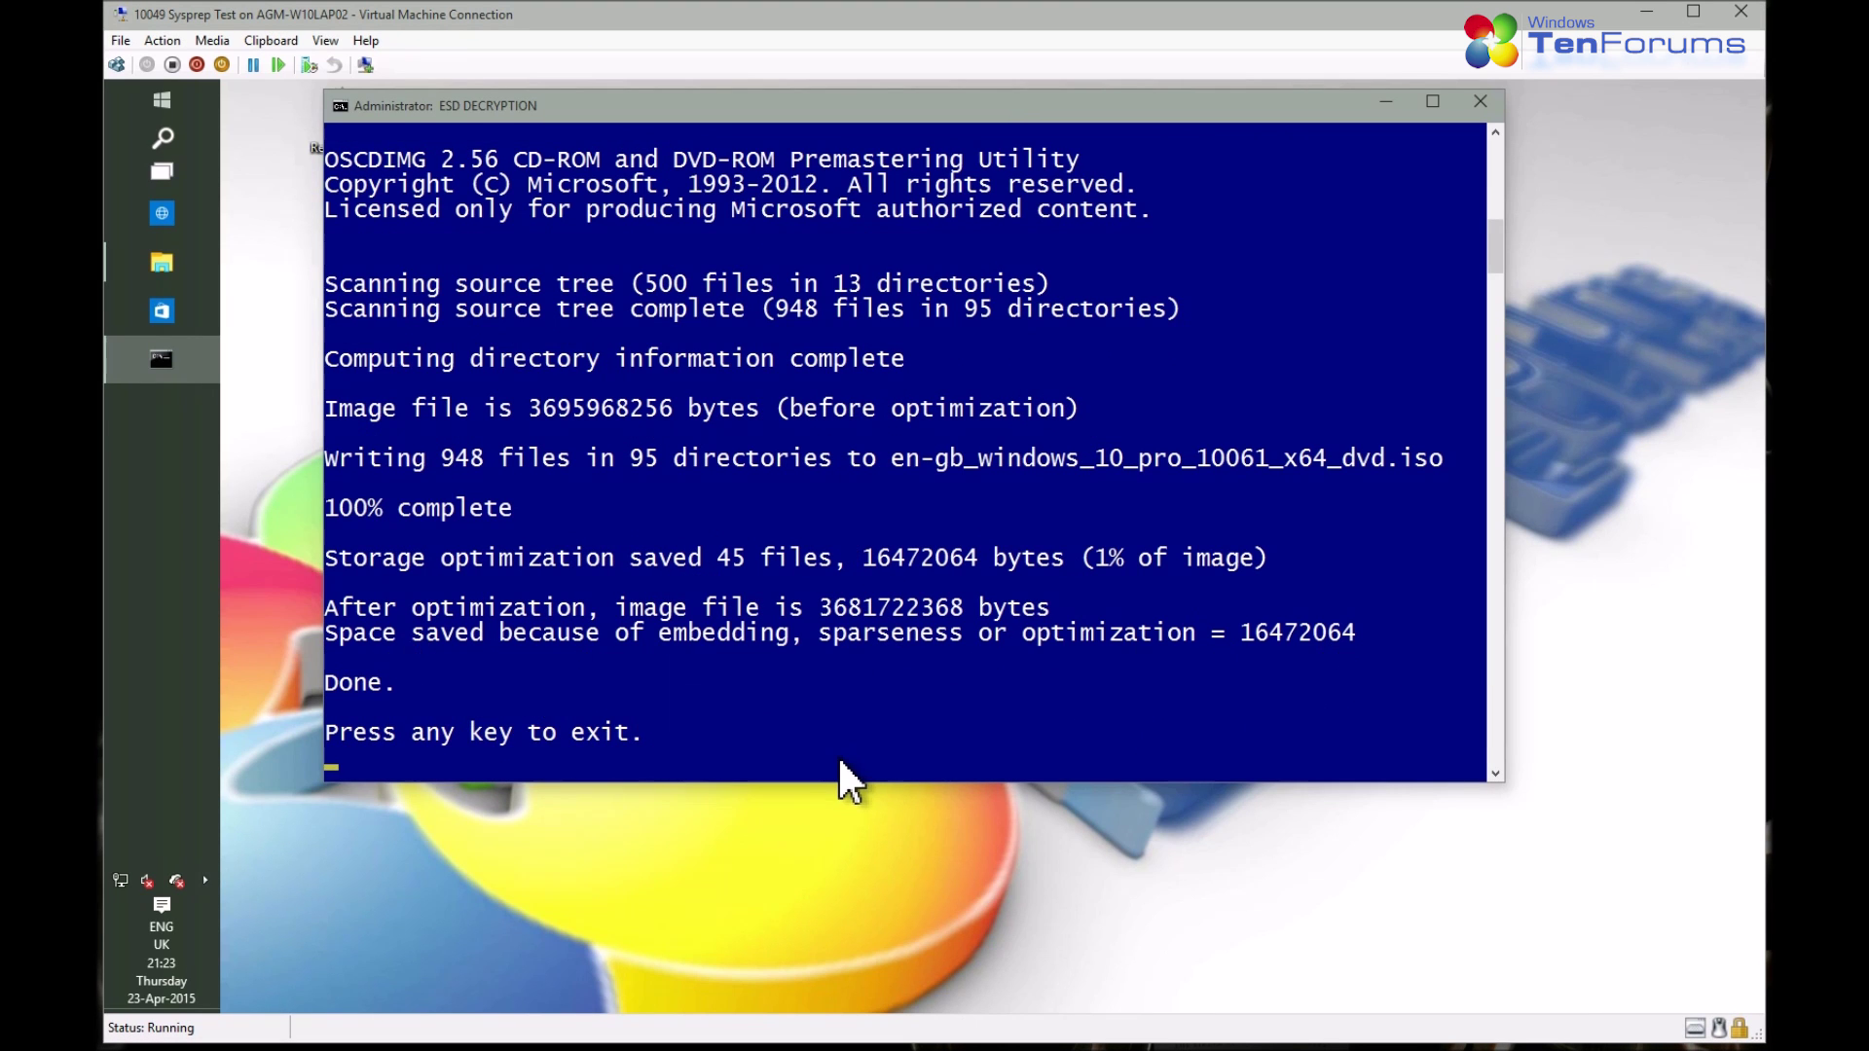
key(Return)
click(164, 261)
drag(1211, 373, 886, 152)
Mount en-gb_windows_10_pro_10061_x64_dvd.iso as DVD Drive (E:) and run its setup, approving UAC
double_click(721, 393)
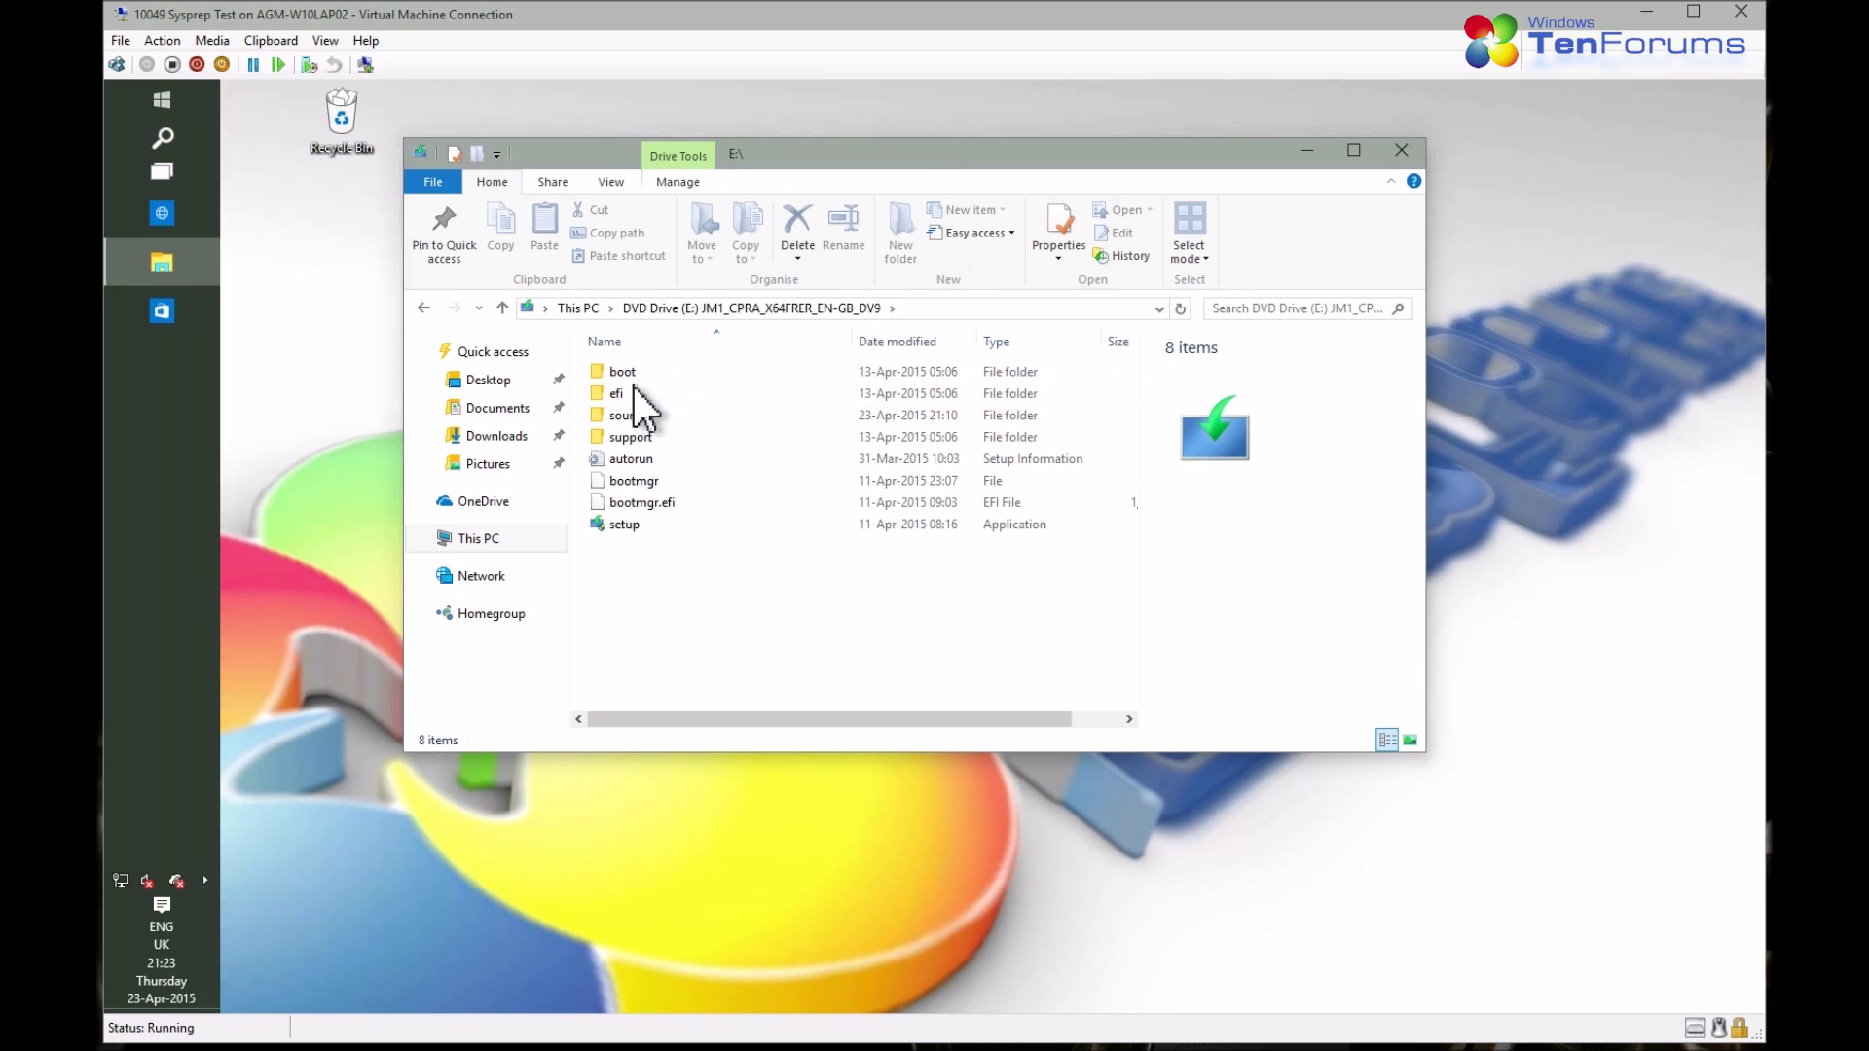
double_click(631, 521)
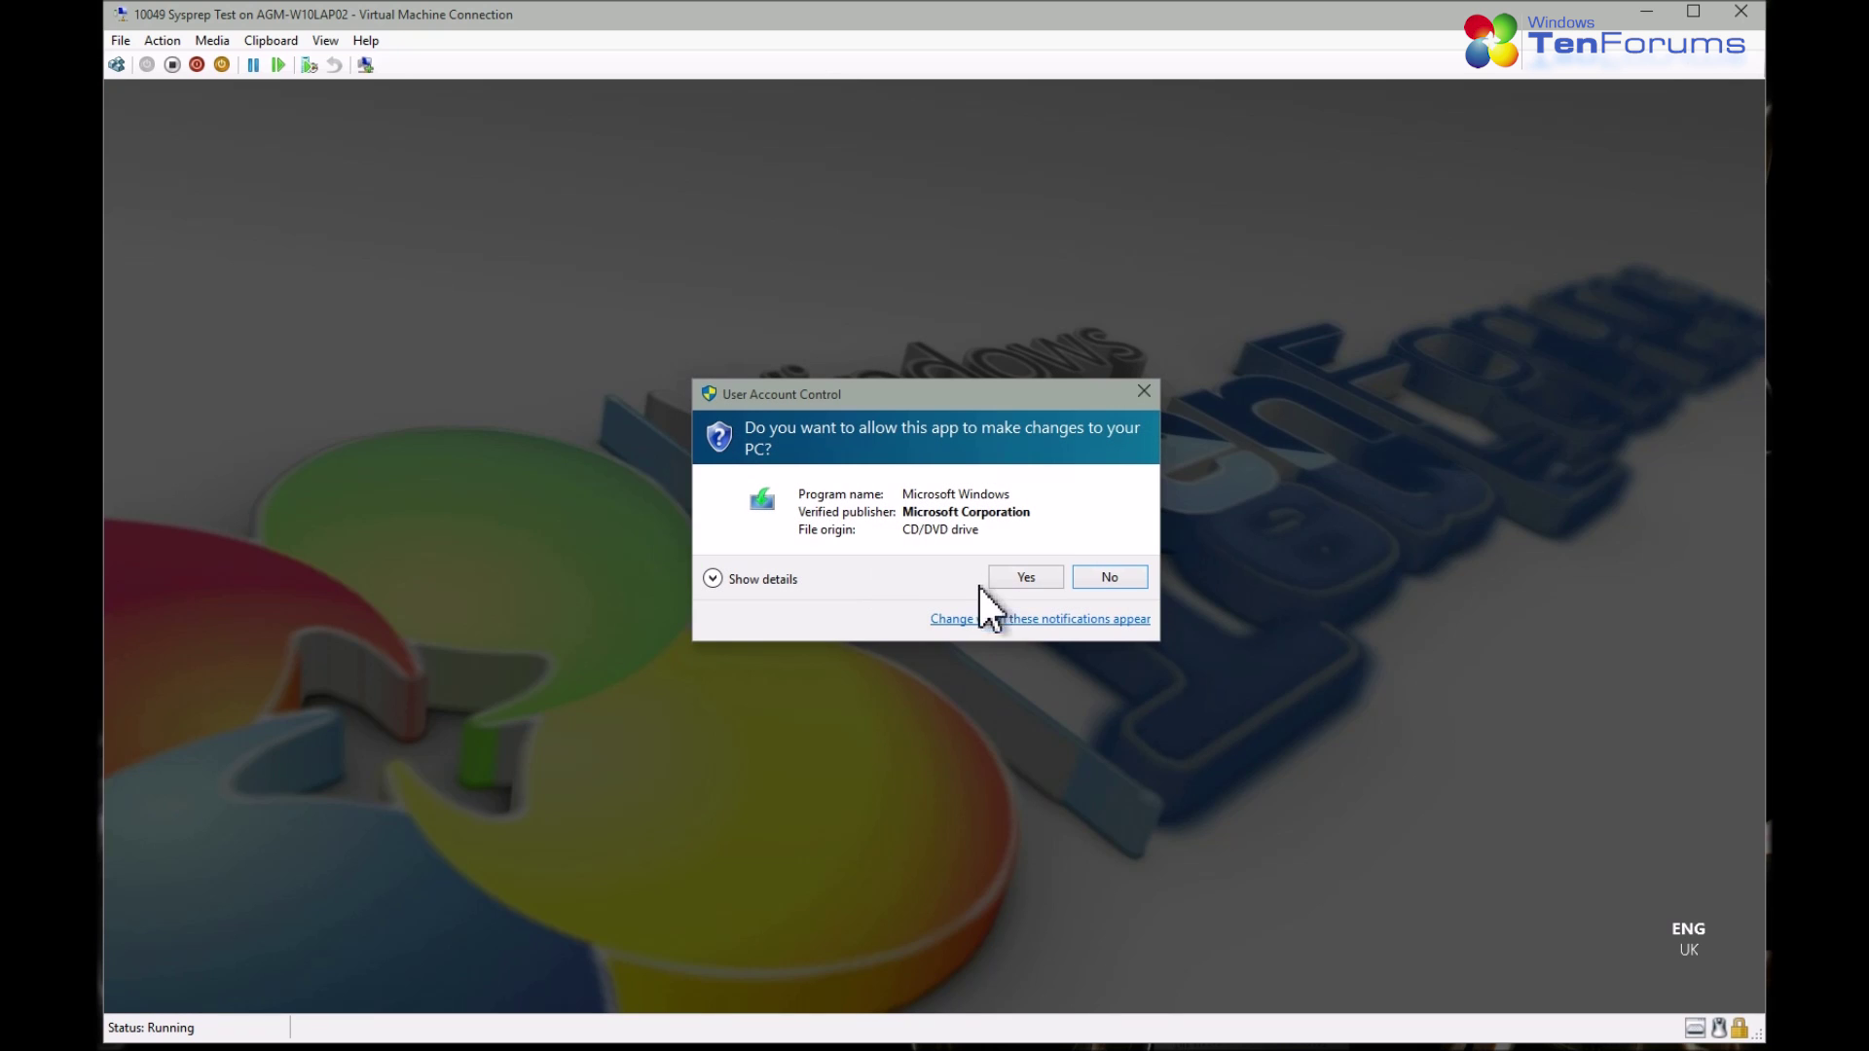
click(1040, 577)
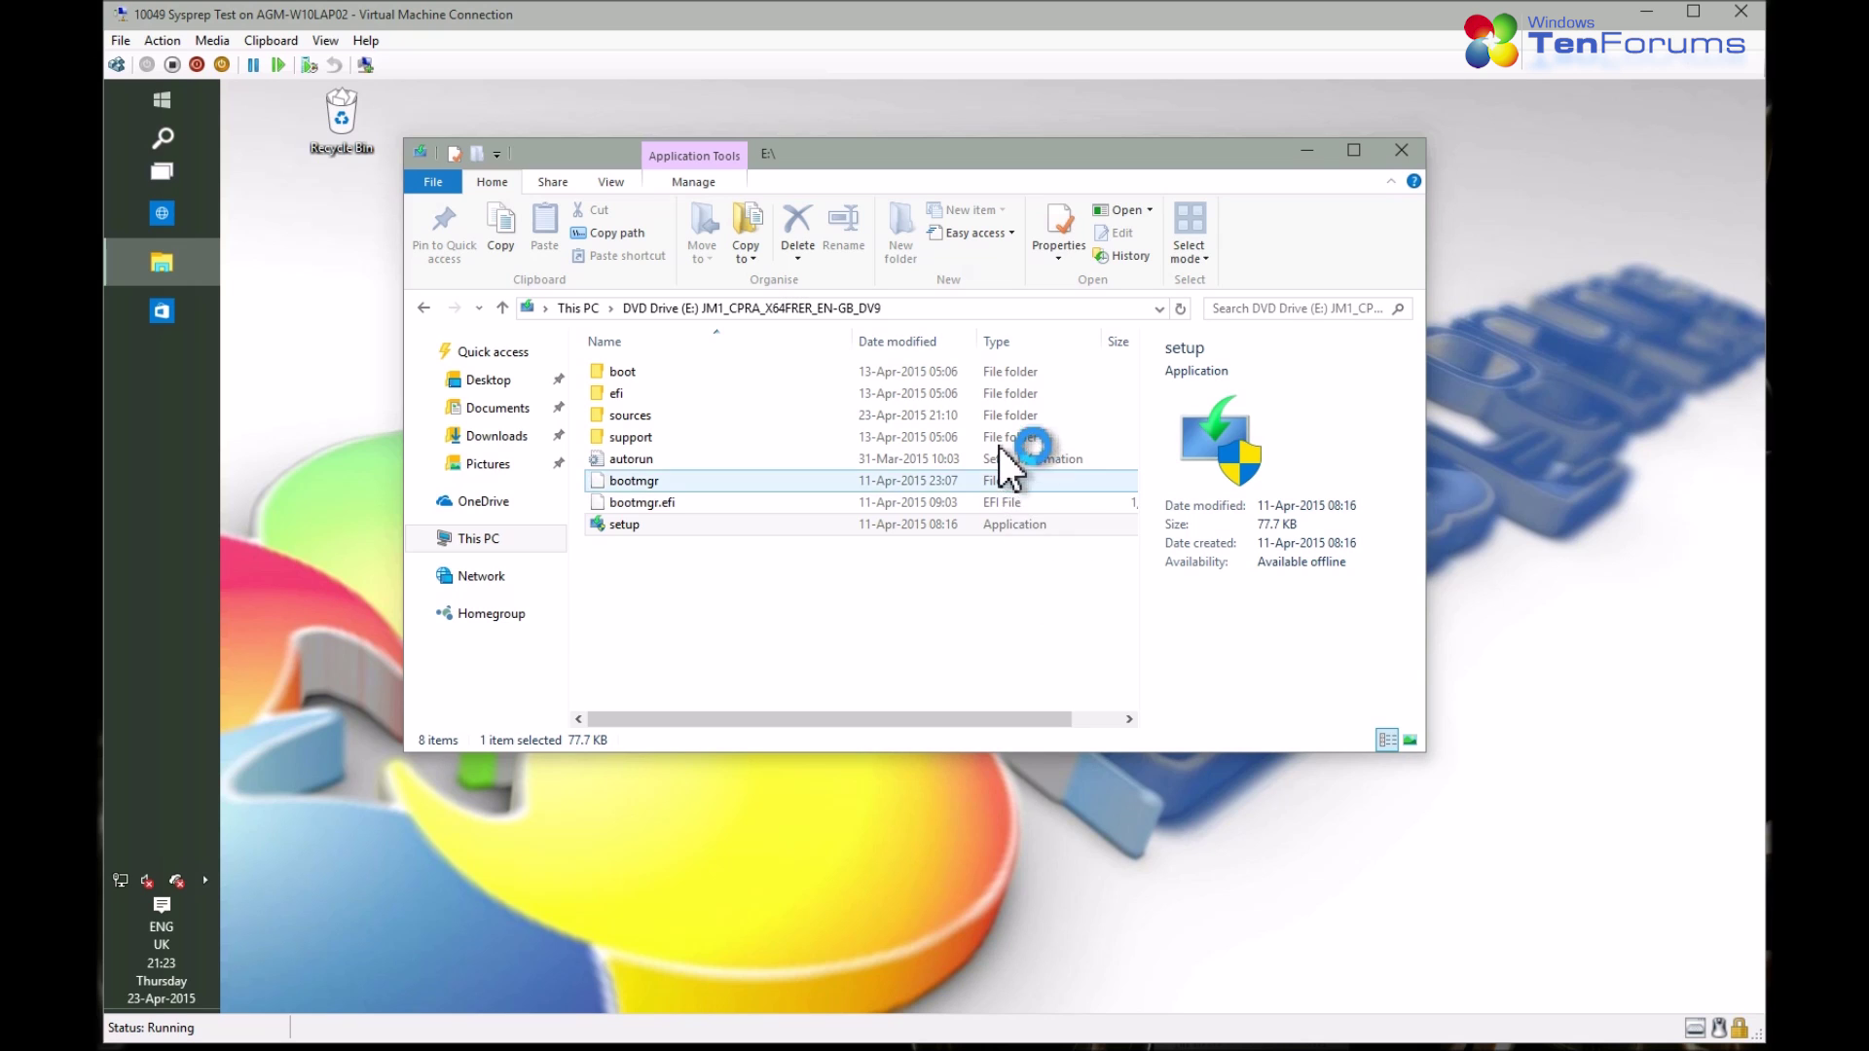
Minimize File Explorer and let Windows Setup's Preparing progress reach 100%
click(1310, 152)
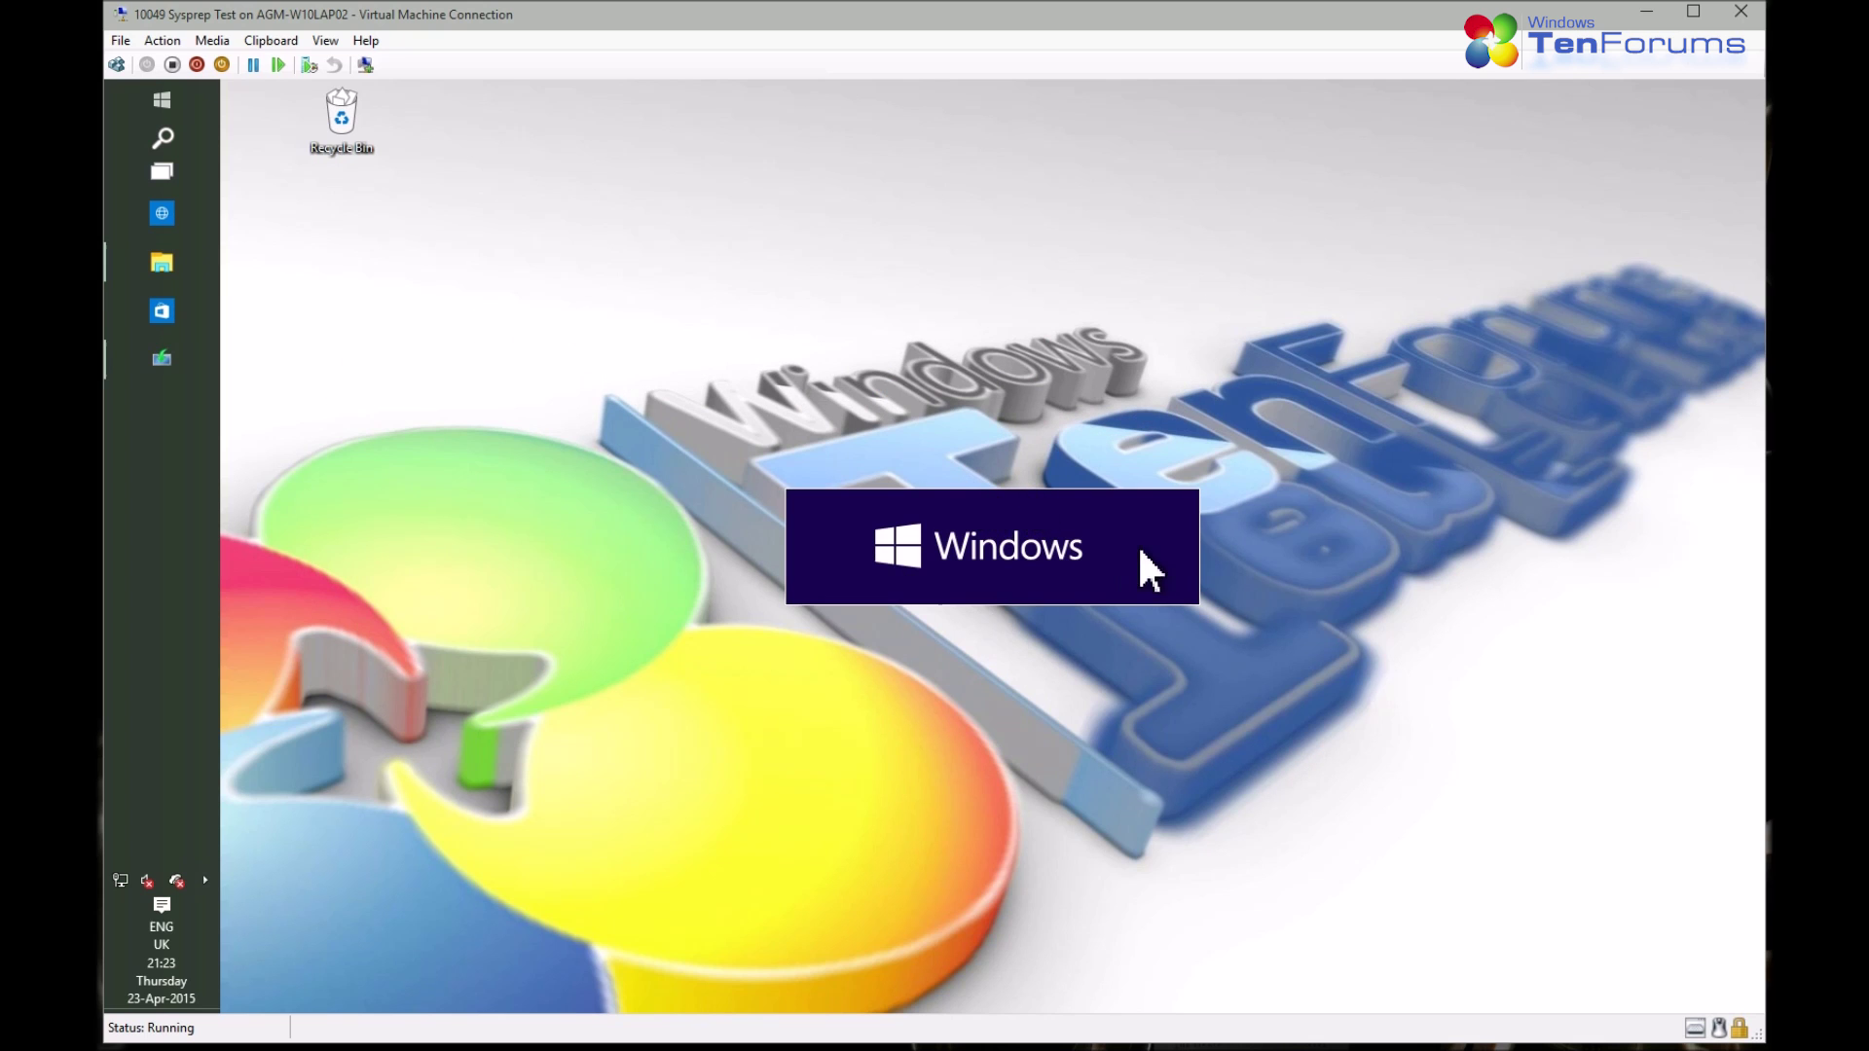